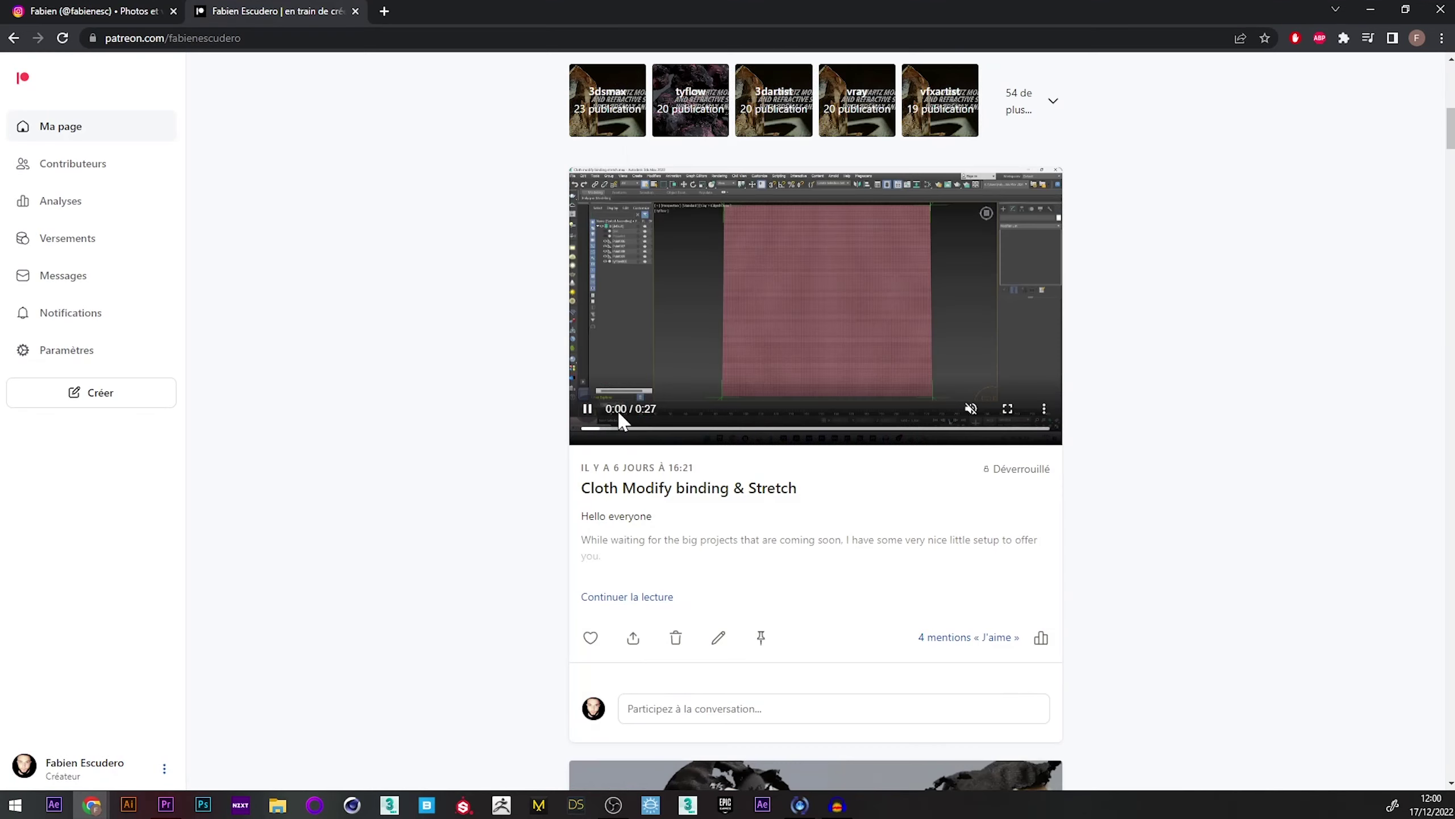
Step: View the Cloth Modify binding & Stretch preview video in full screen and skip through the cloth simulation
click(1008, 408)
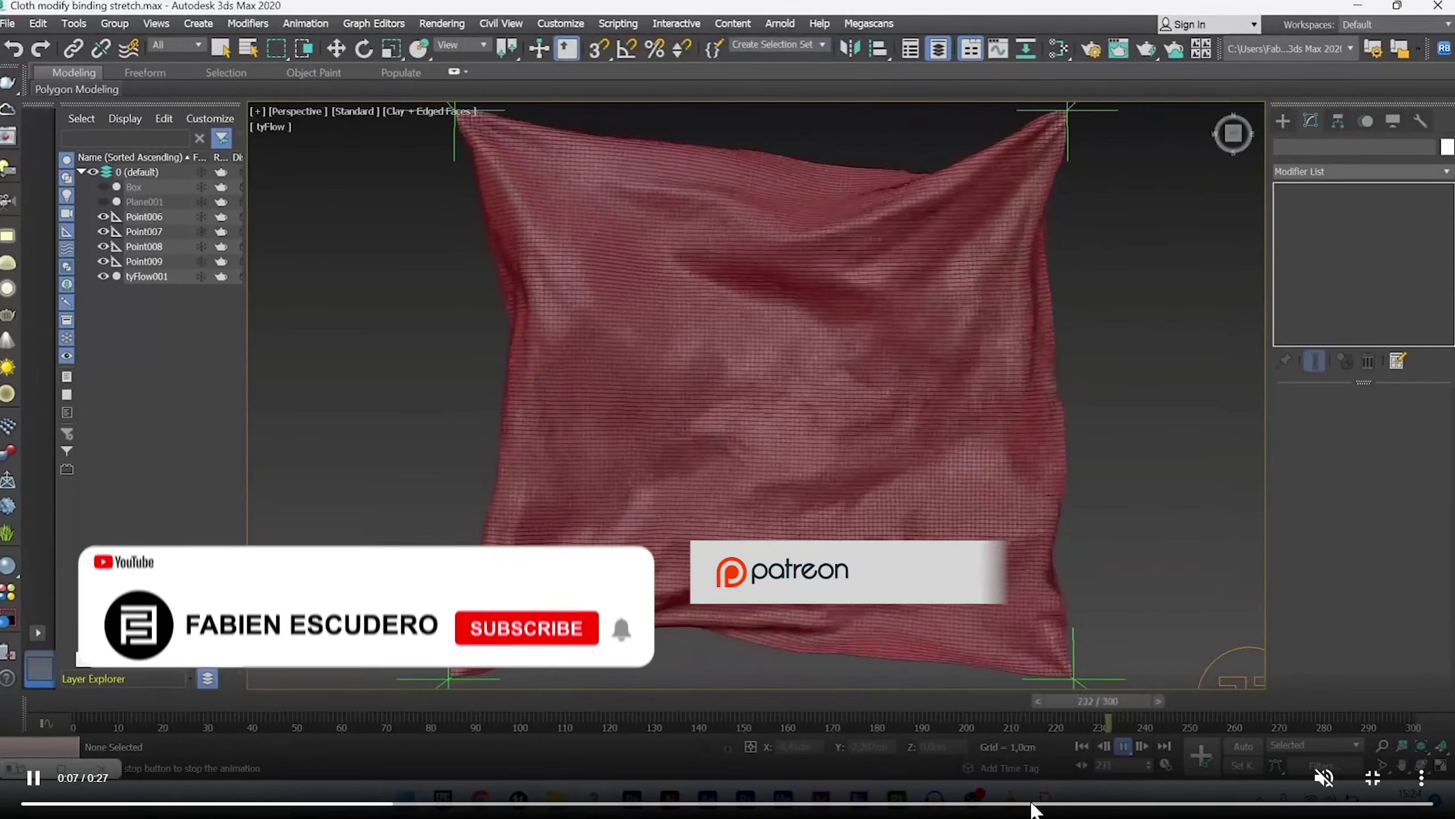
click(917, 803)
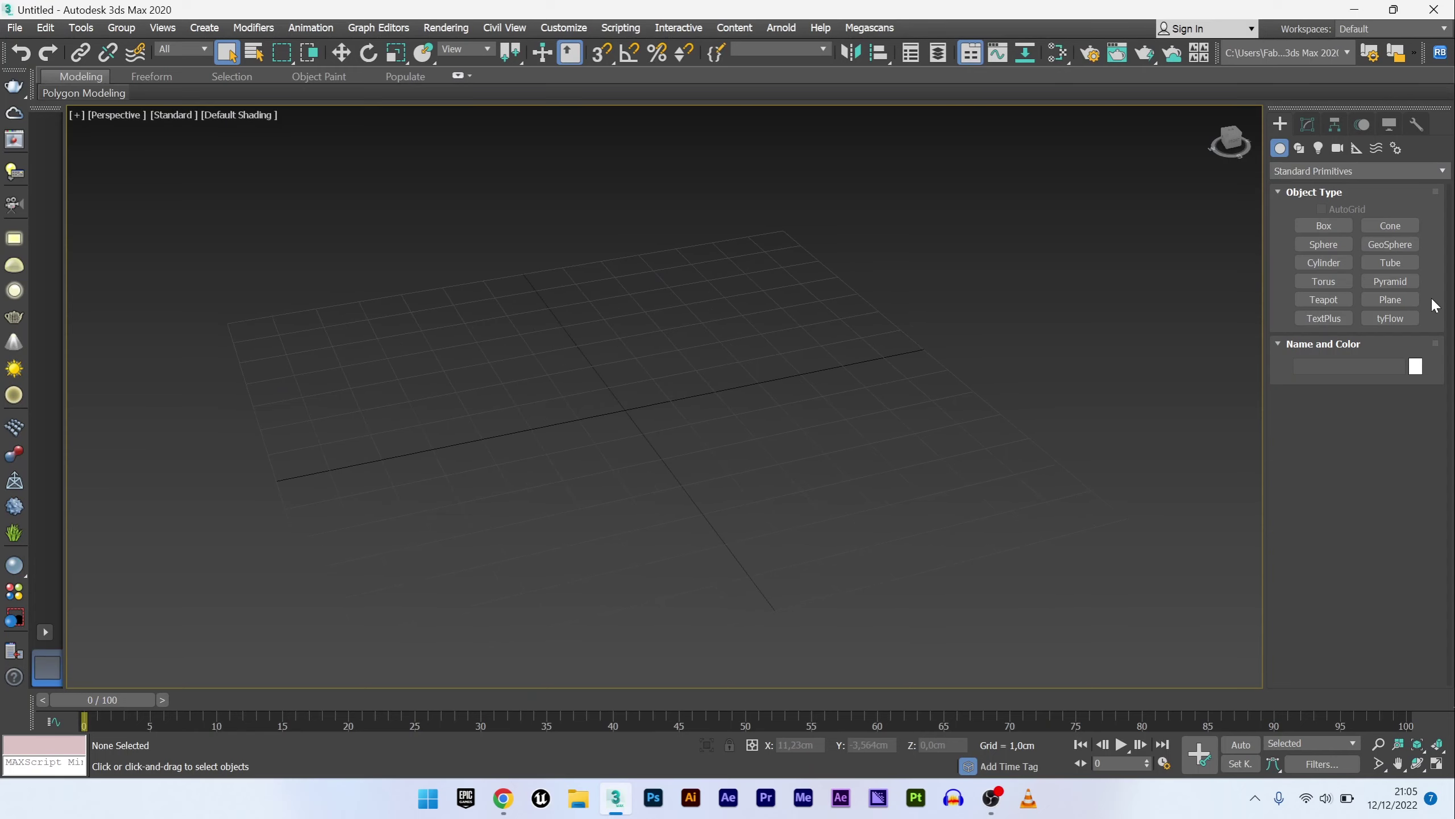
Step: Create a plane of about 14 × 14 cm on the perspective grid and show its edged faces
click(1390, 299)
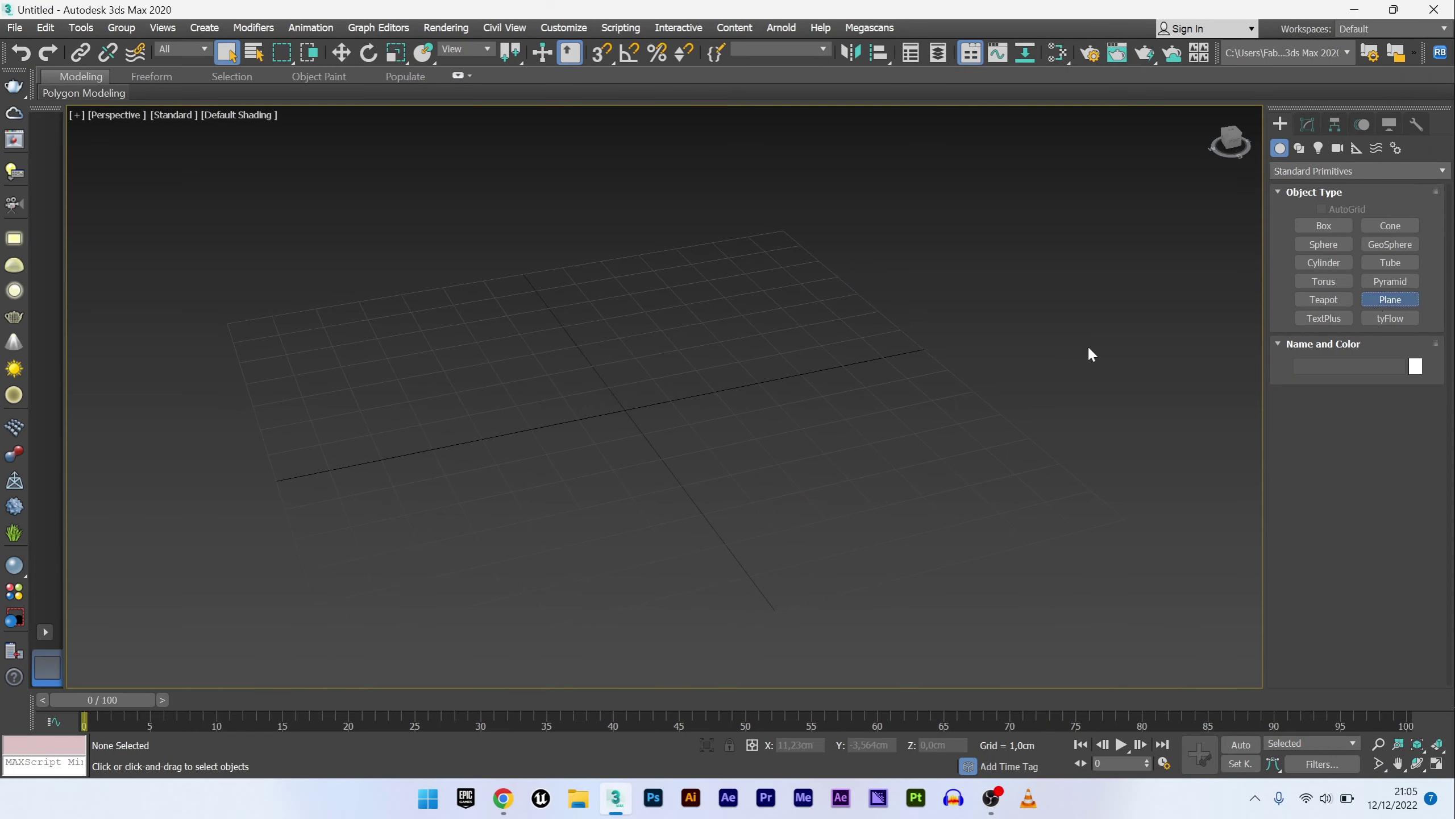
drag(245, 292, 1147, 481)
key(F4)
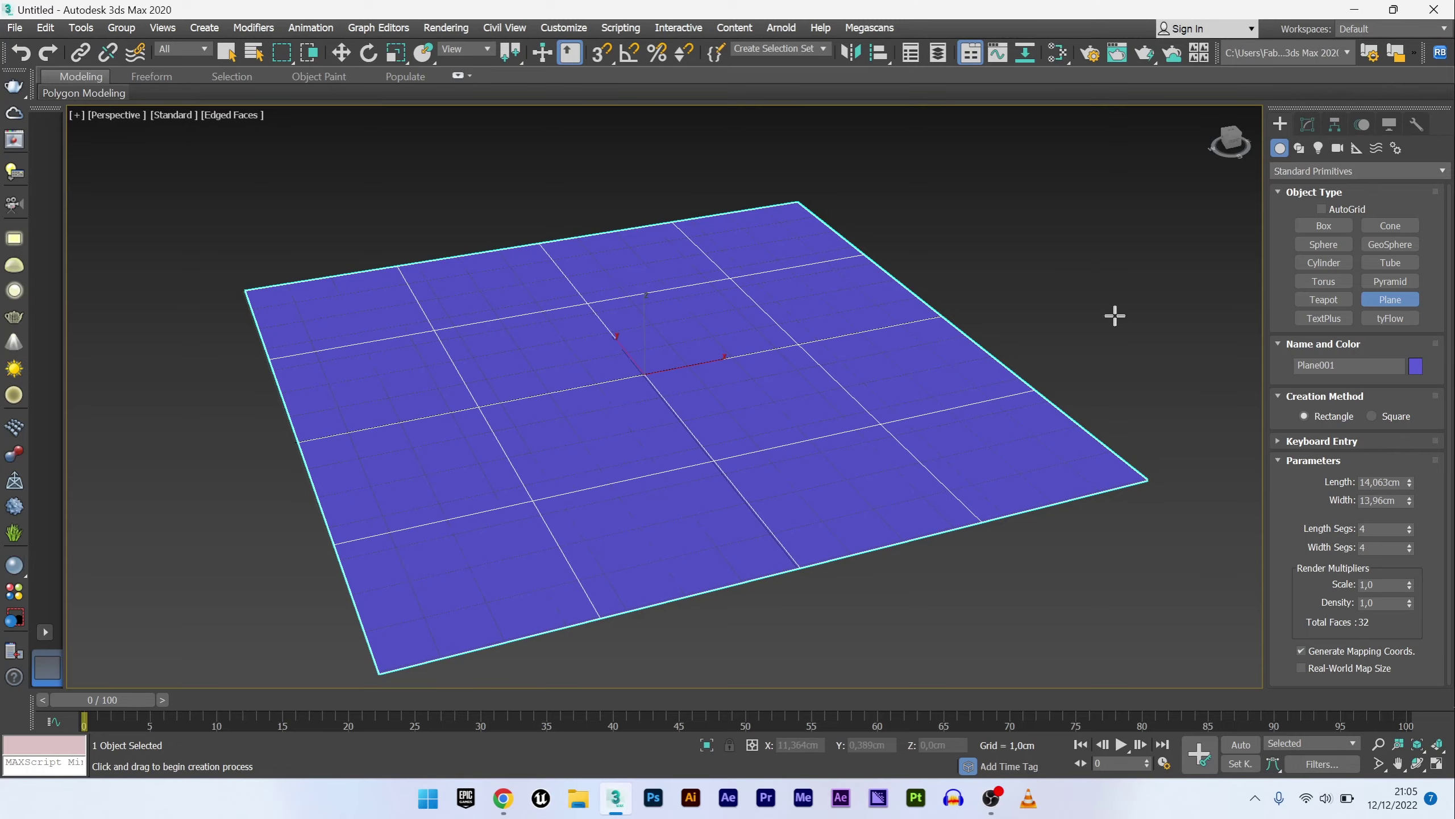
Step: Set the plane's length and width segments to 100 each
click(1371, 535)
text(100)
double_click(1371, 547)
text(100)
key(Return)
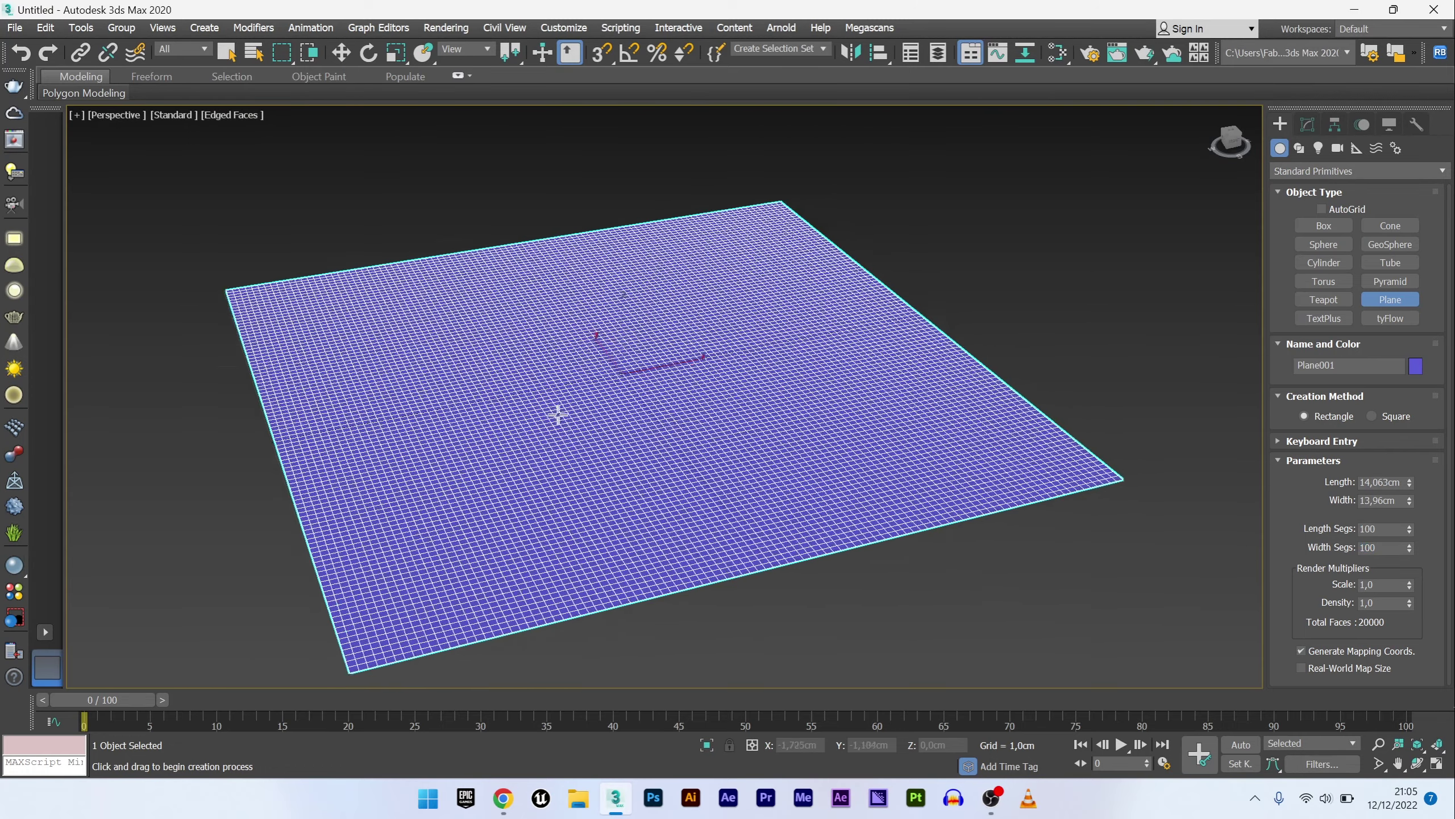
Step: Place a Point helper on each of the plane's four corners from the top view, then return to perspective
key(t)
click(1356, 148)
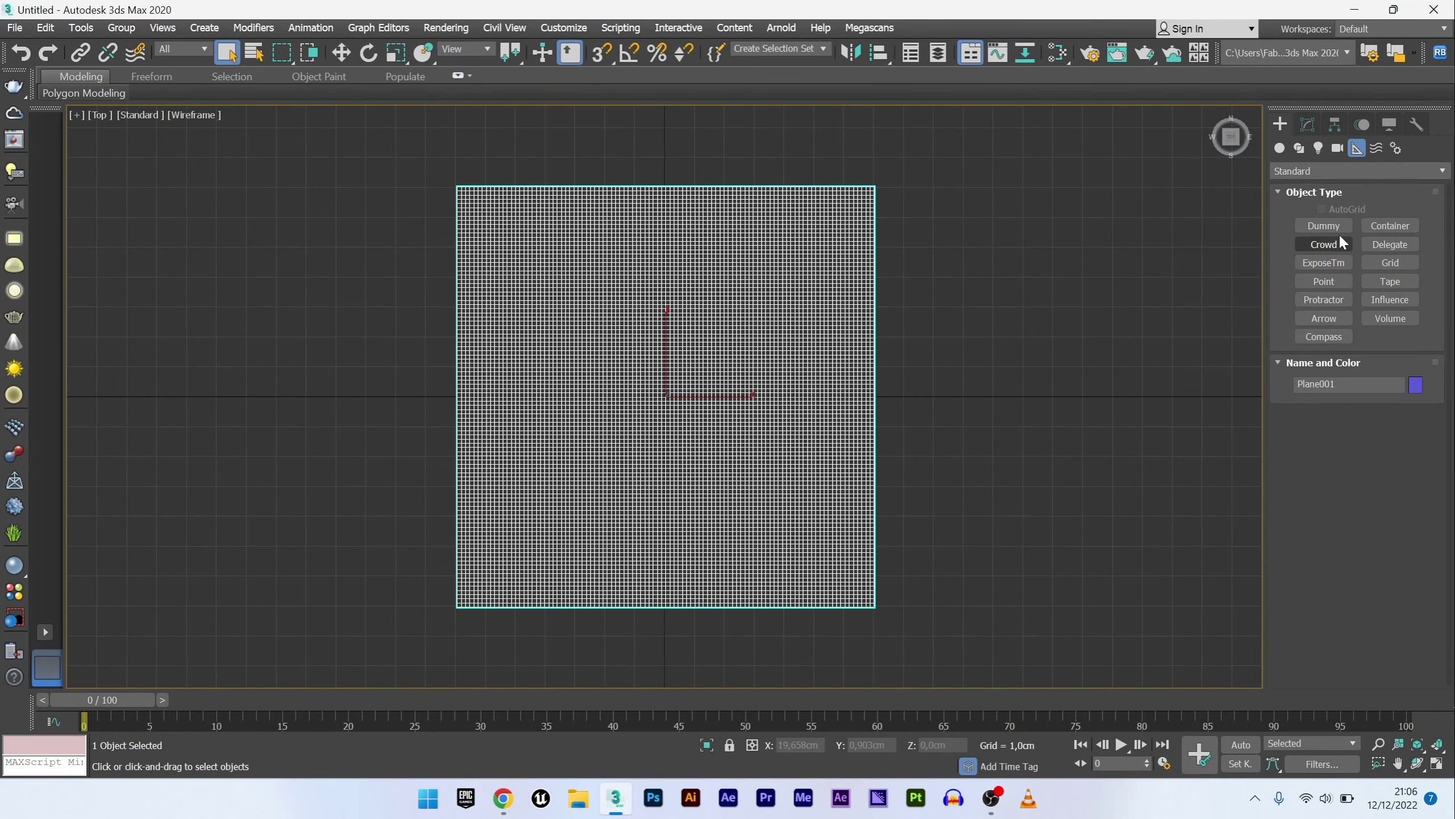
click(1323, 281)
click(455, 186)
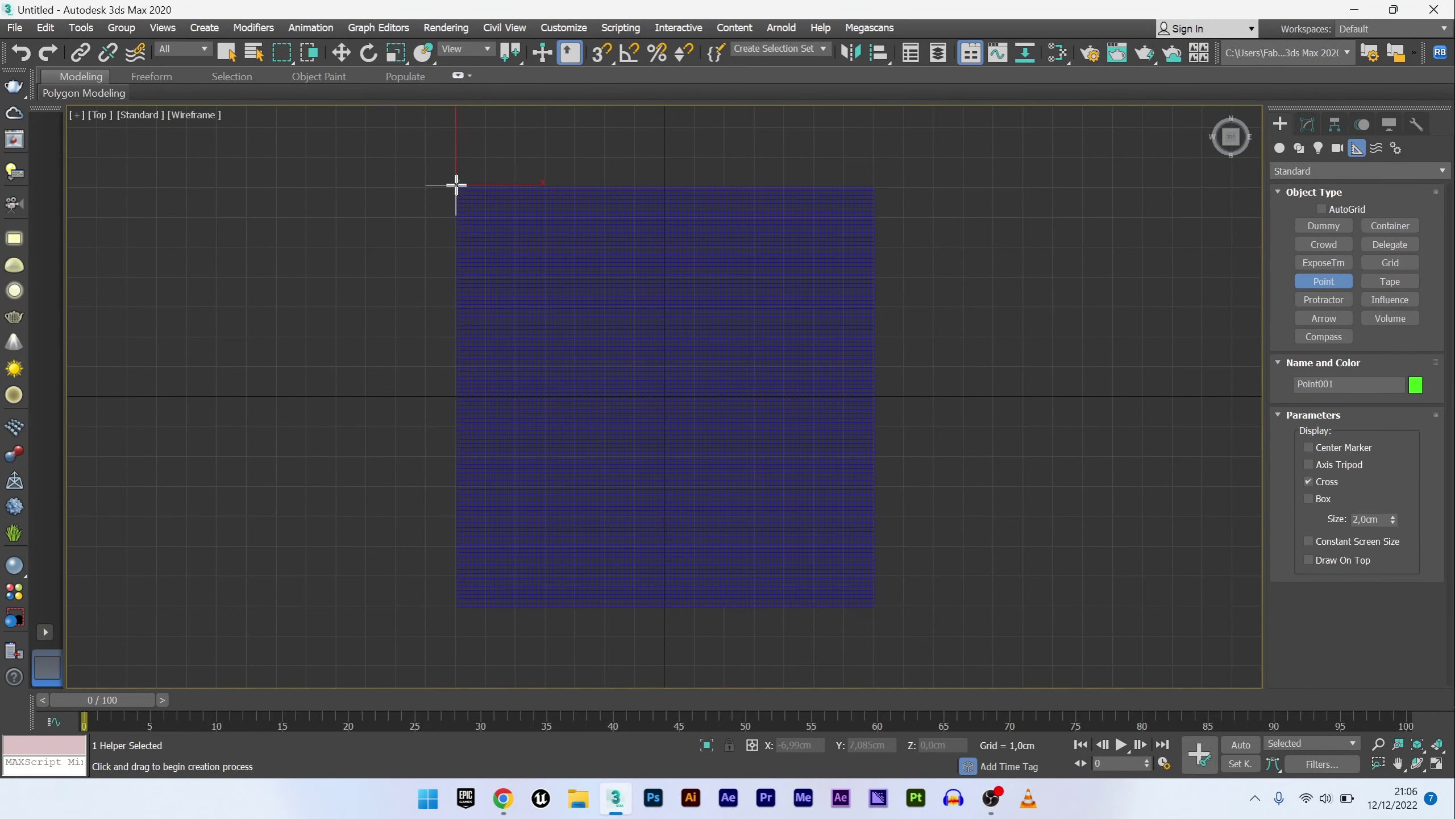
click(873, 185)
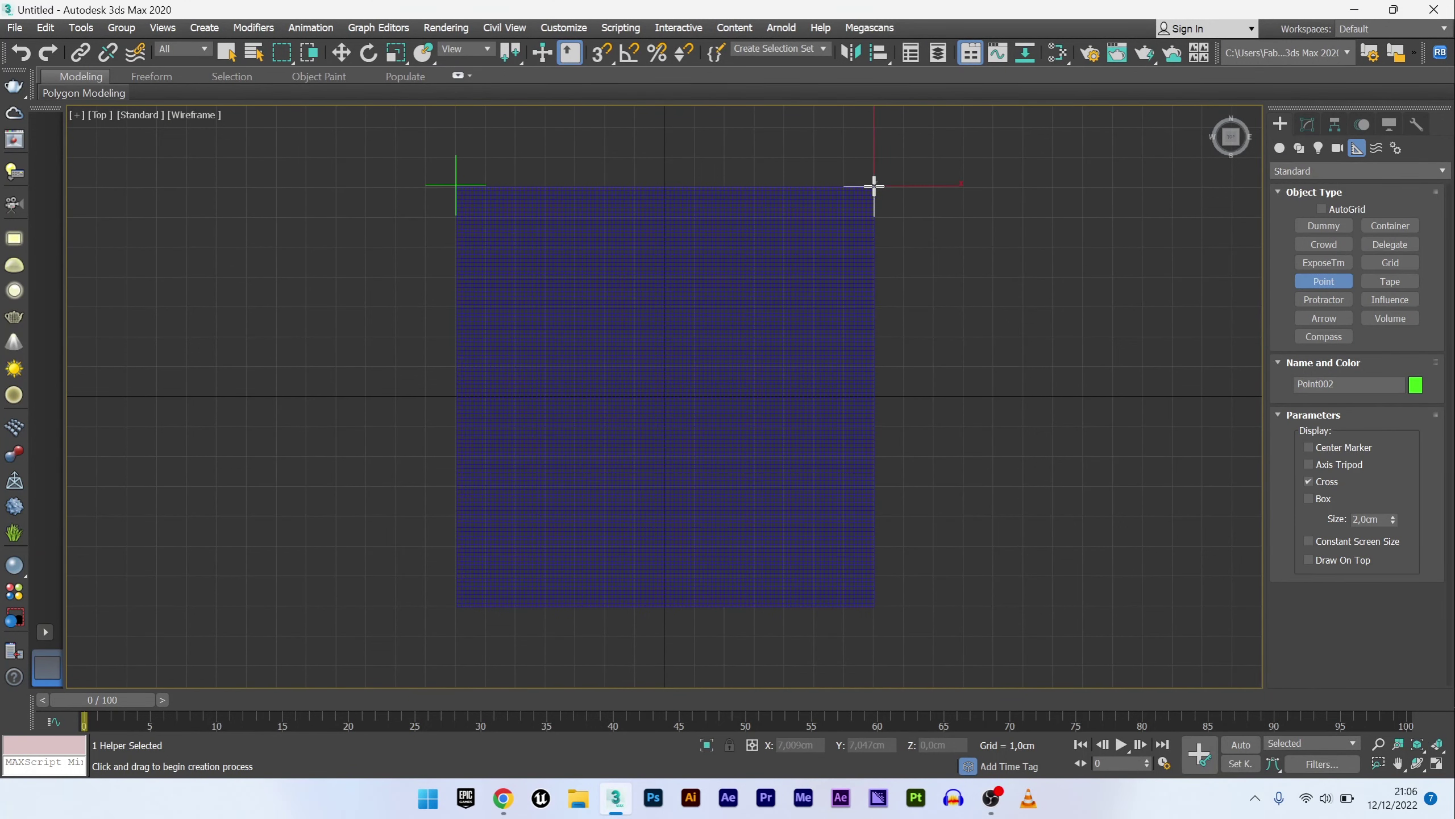
click(453, 604)
click(873, 605)
right_click(943, 467)
key(p)
middle_drag(666, 436, 485, 407)
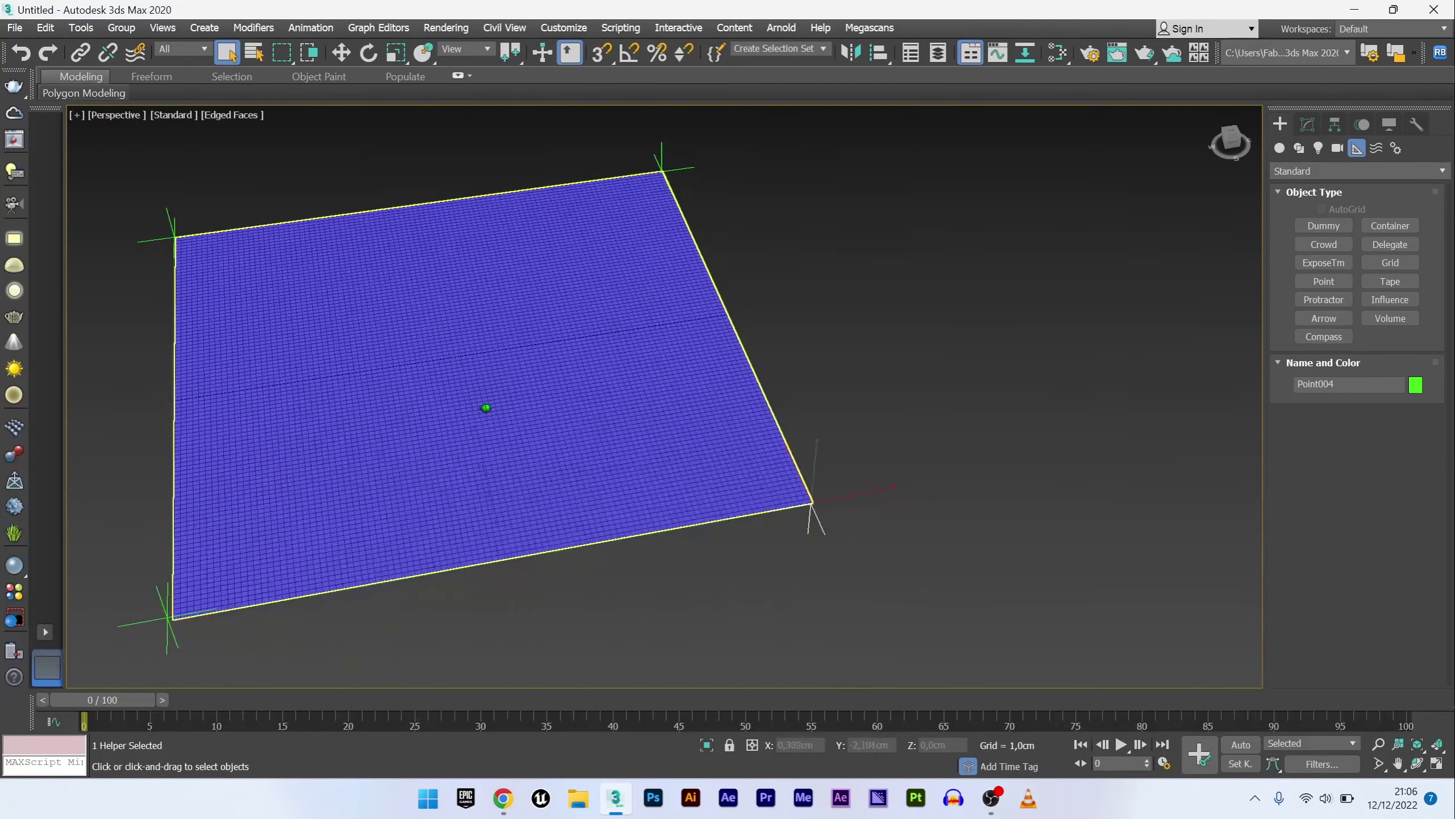
Step: Create a tyFlow object beside the plane and open its editor, keeping the plane in view
click(1279, 148)
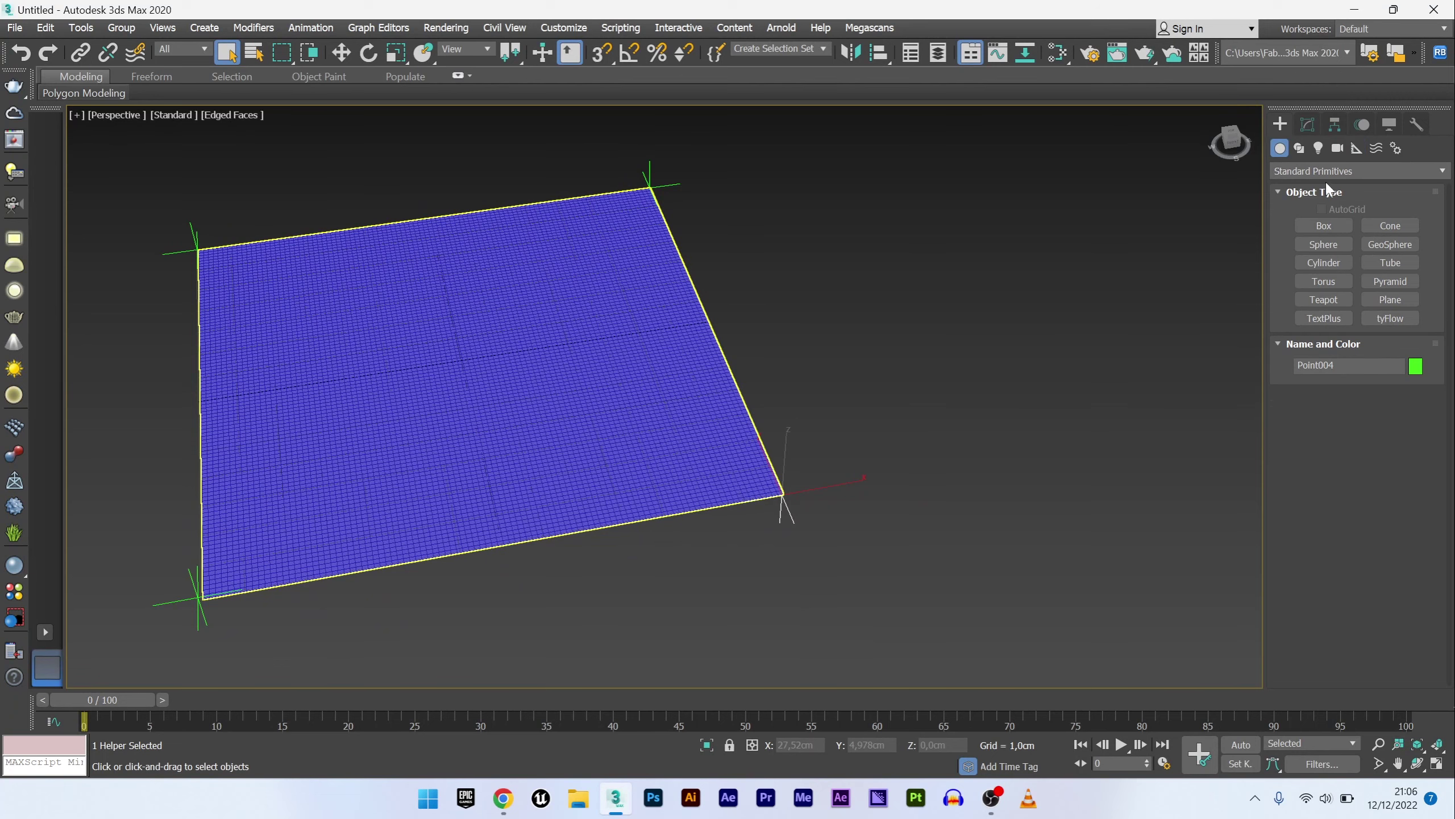
click(1390, 319)
click(1033, 493)
drag(1033, 504, 1040, 545)
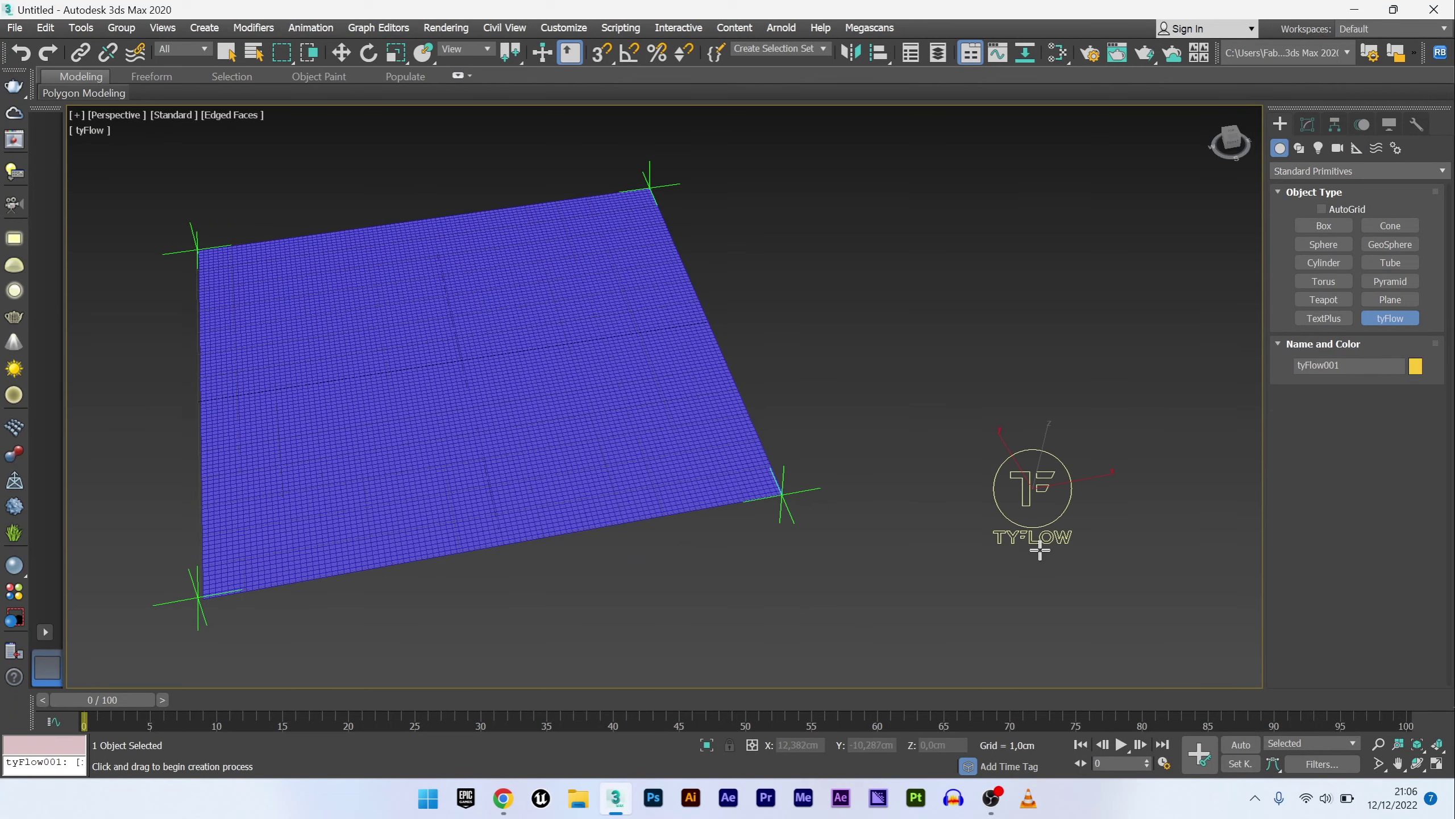
click(1307, 124)
click(1345, 441)
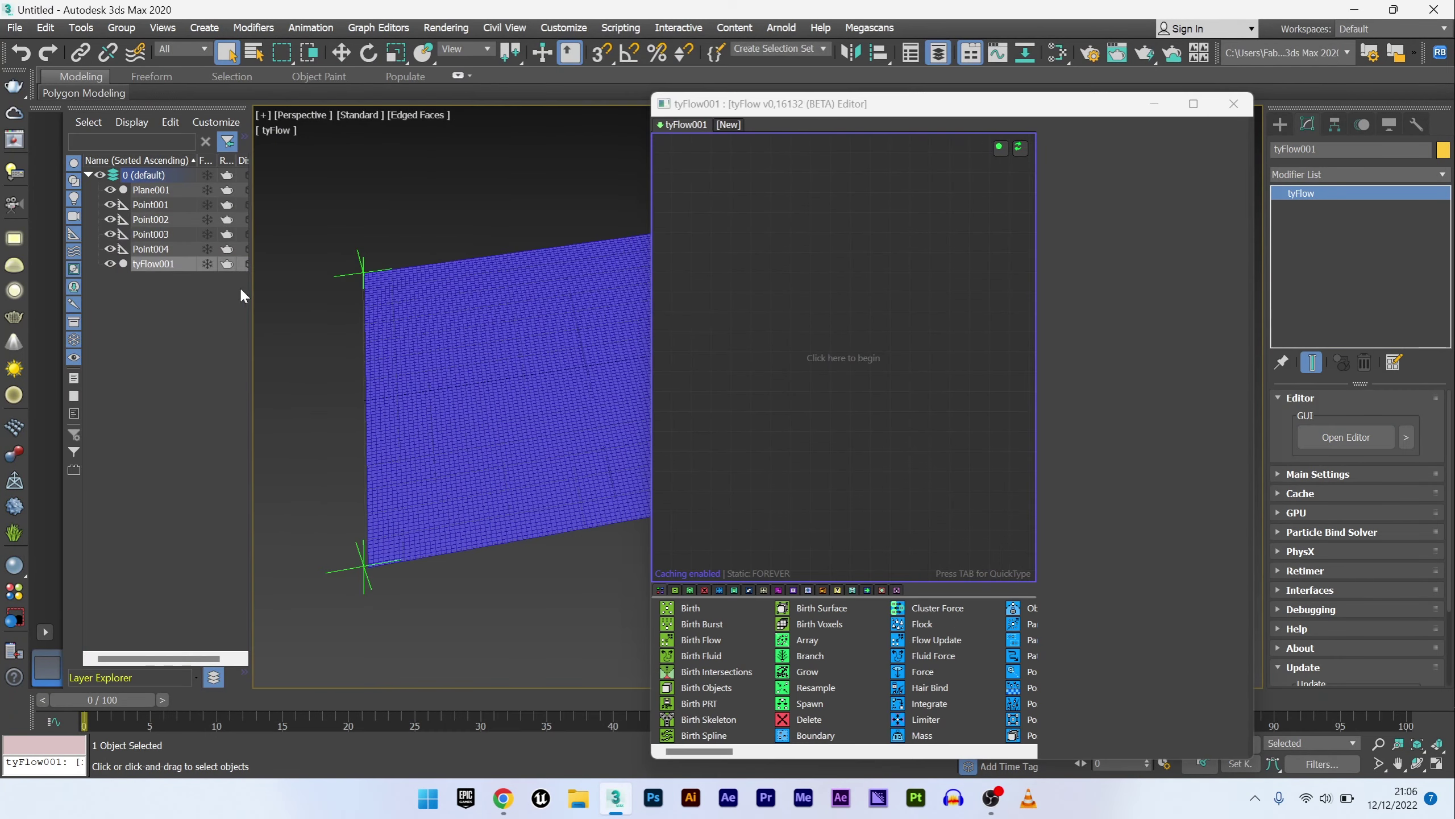
drag(850, 122, 997, 111)
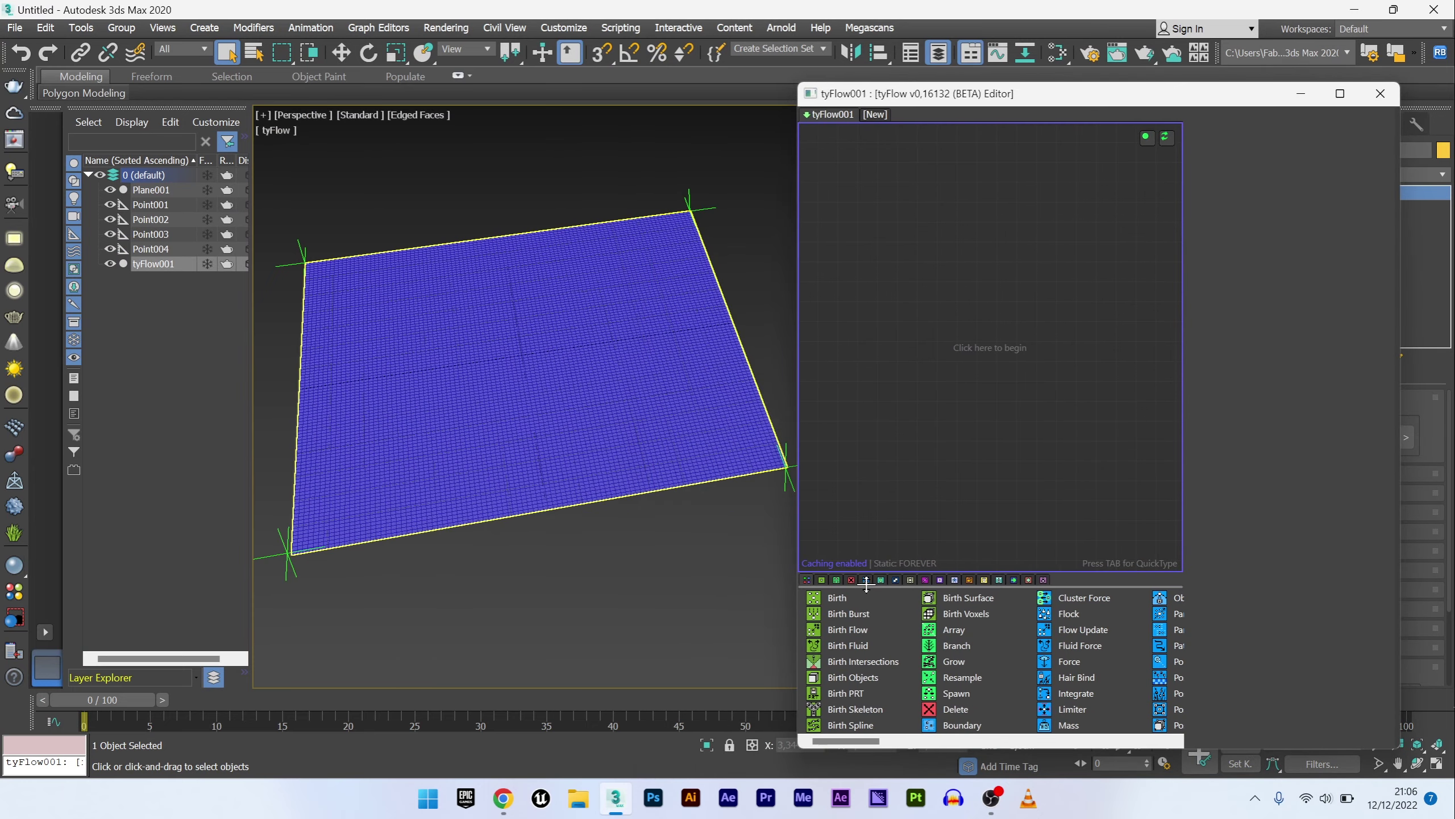
Step: Add a Birth Objects operator in a new event, assign the plane as its source and hide the original plane
drag(848, 678, 887, 217)
click(1255, 345)
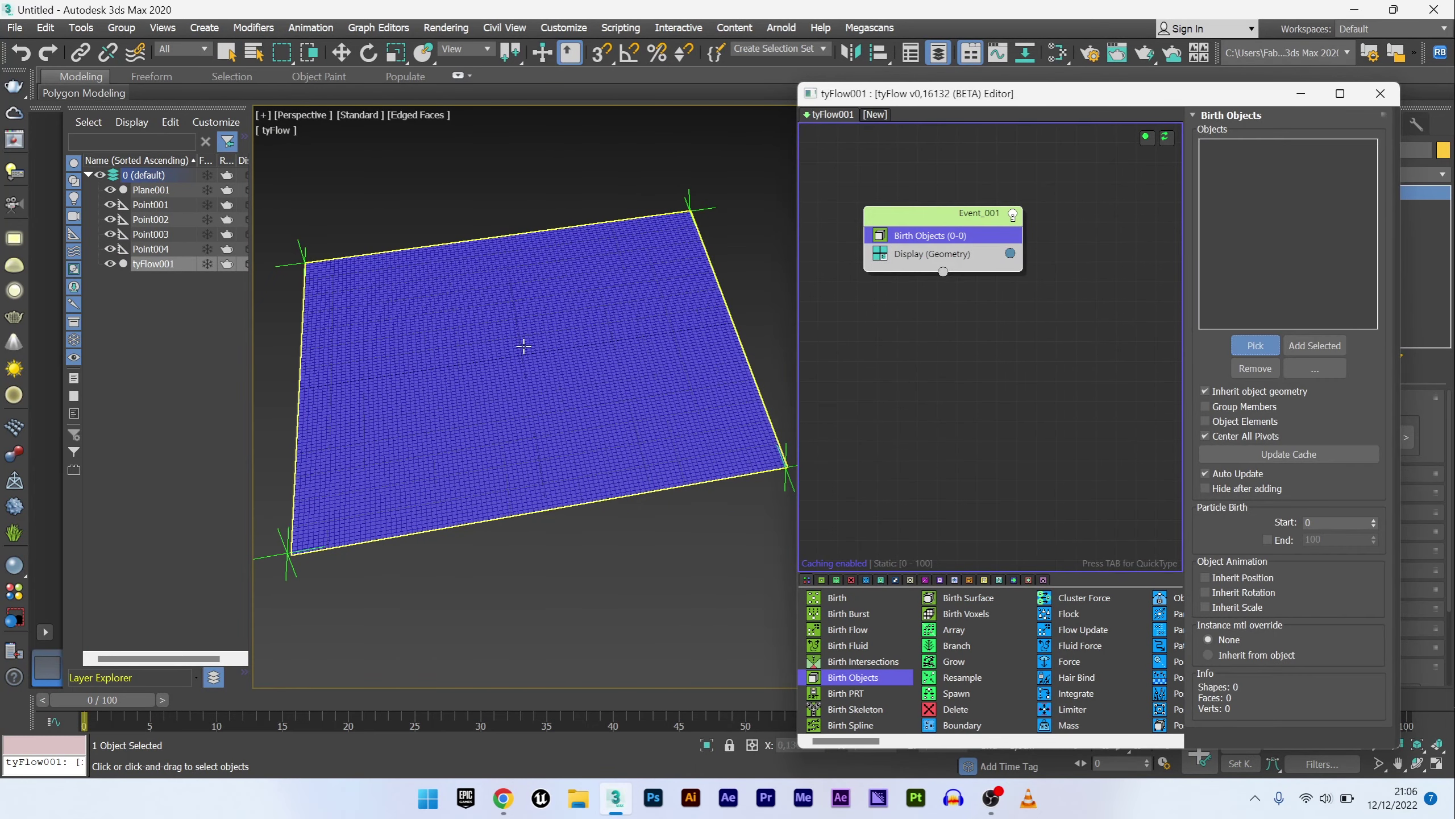
click(477, 343)
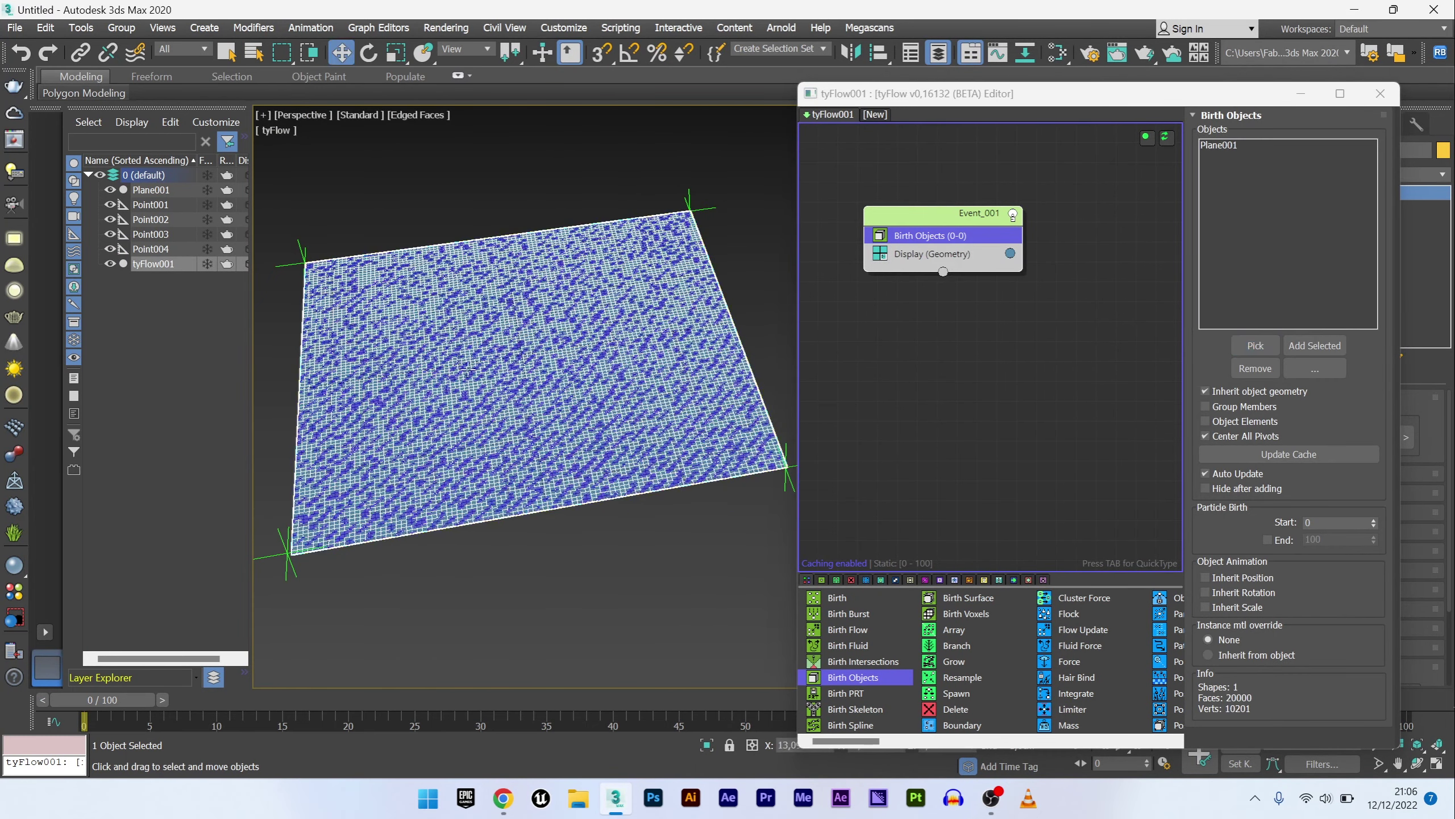
click(109, 190)
Step: Add a Cloth Bind operator below Birth Objects and disable the event's Display operator
key(Tab)
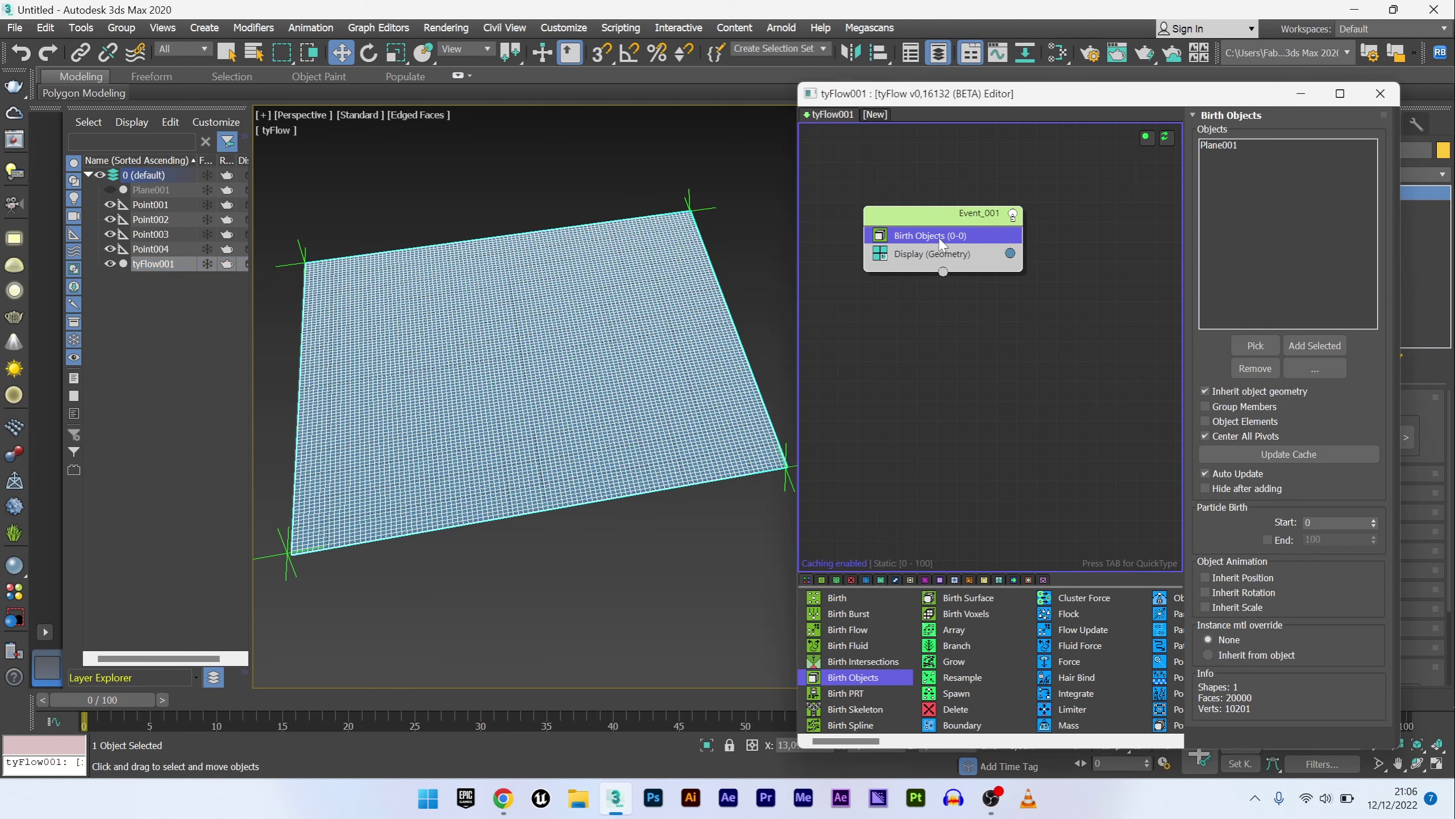
text(clo)
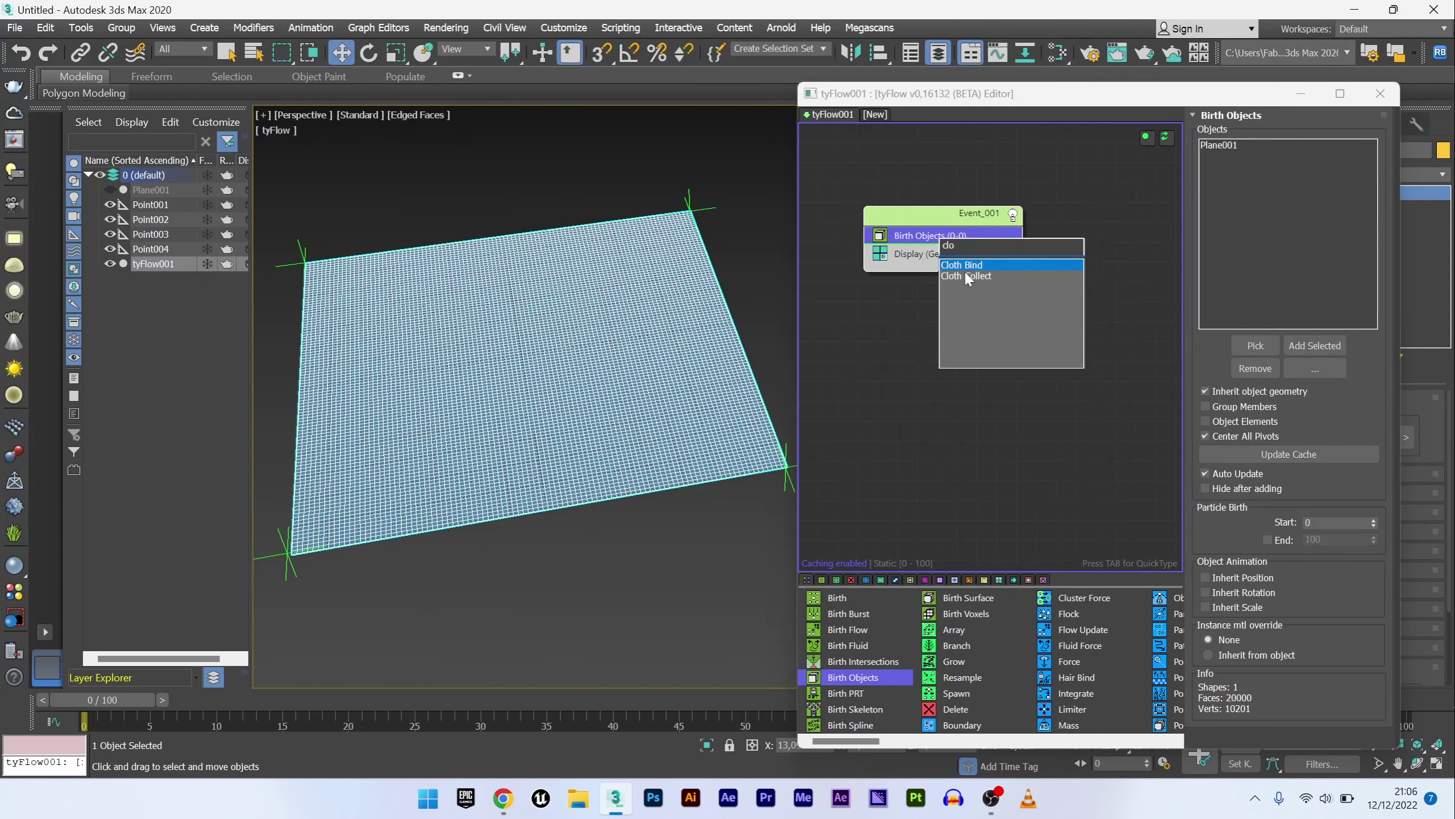
click(968, 264)
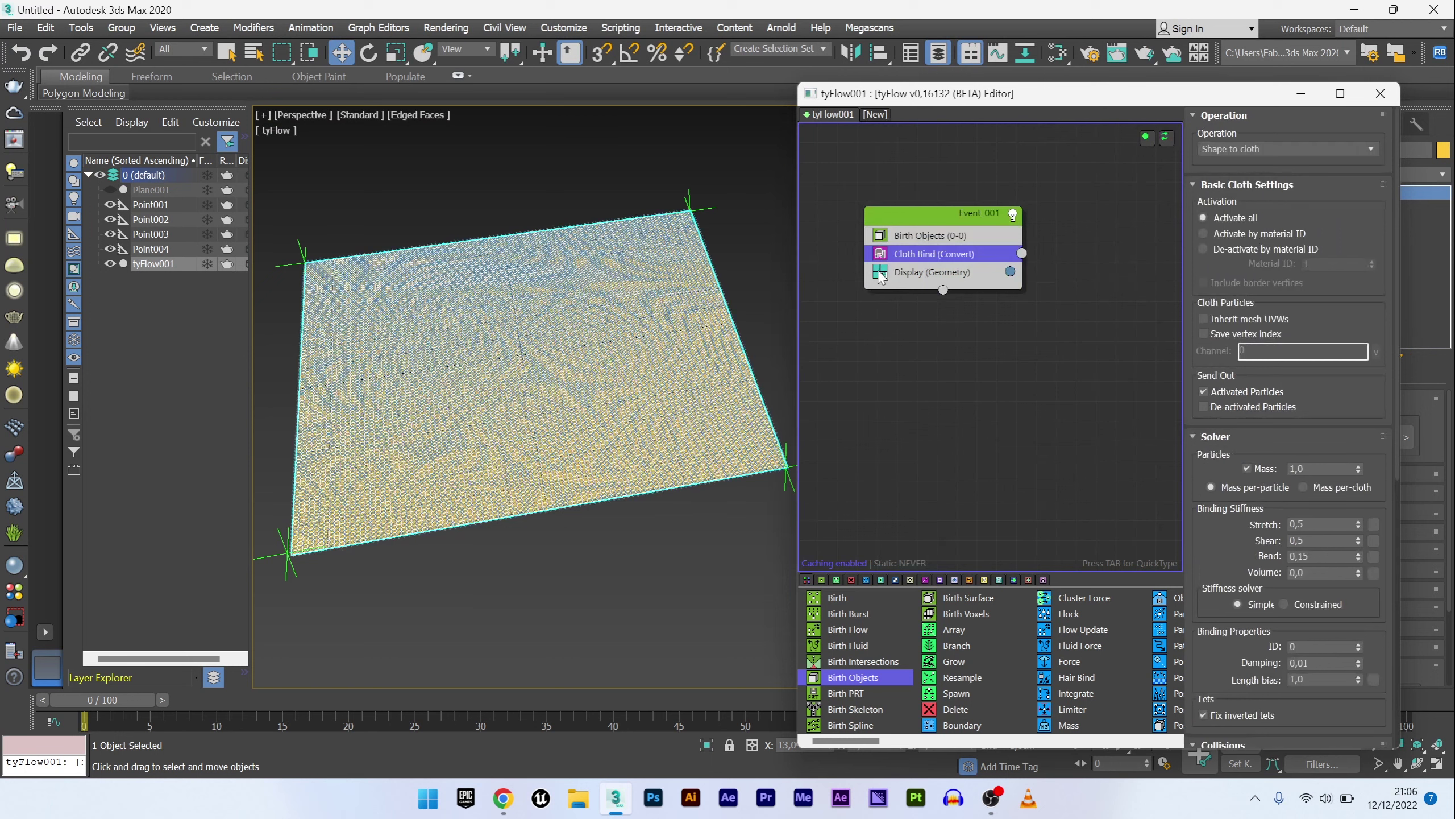
click(880, 273)
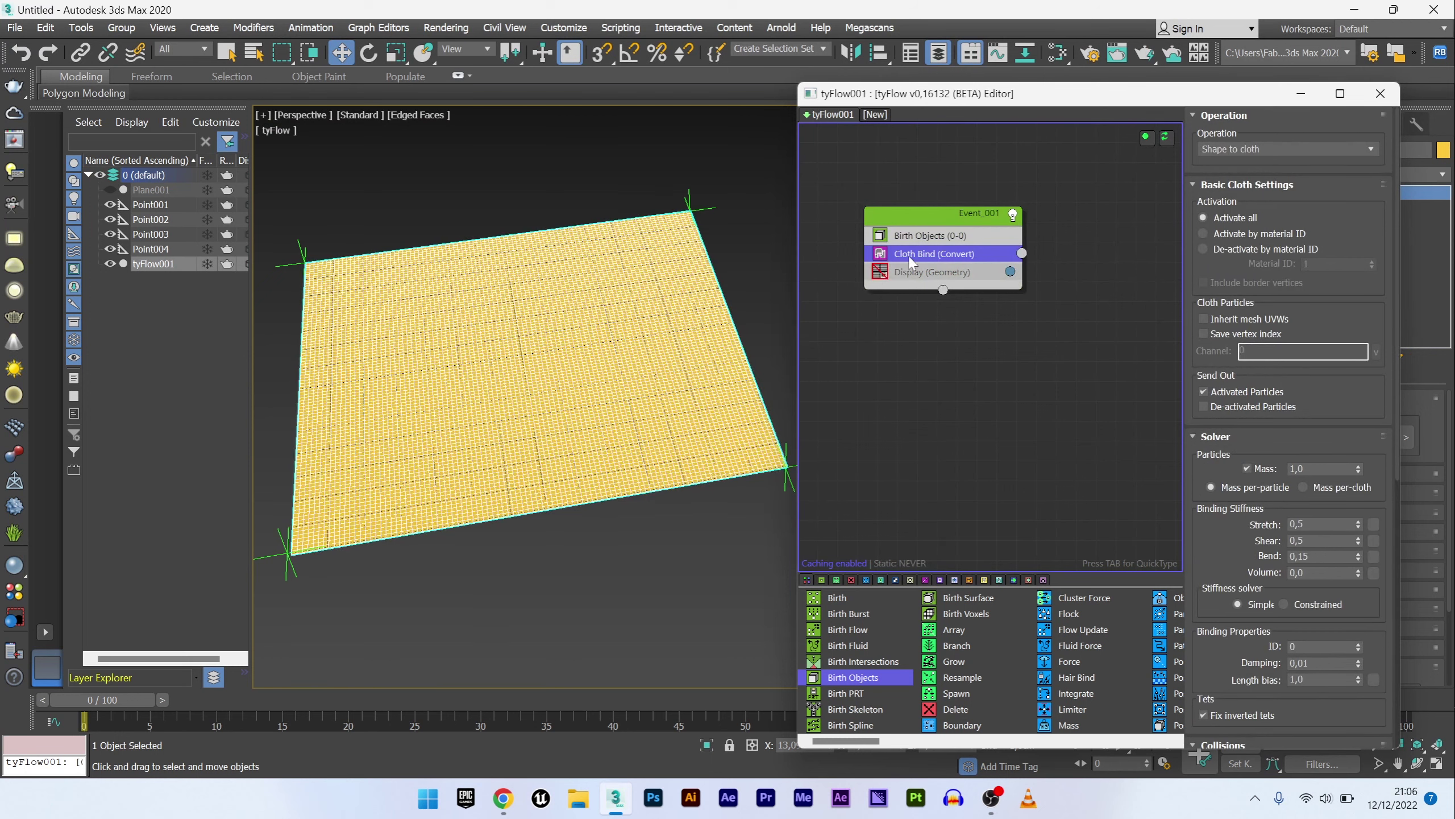
Step: Set the Cloth Bind operator's Bend stiffness to 0,5
click(1313, 556)
text(0,5)
key(Return)
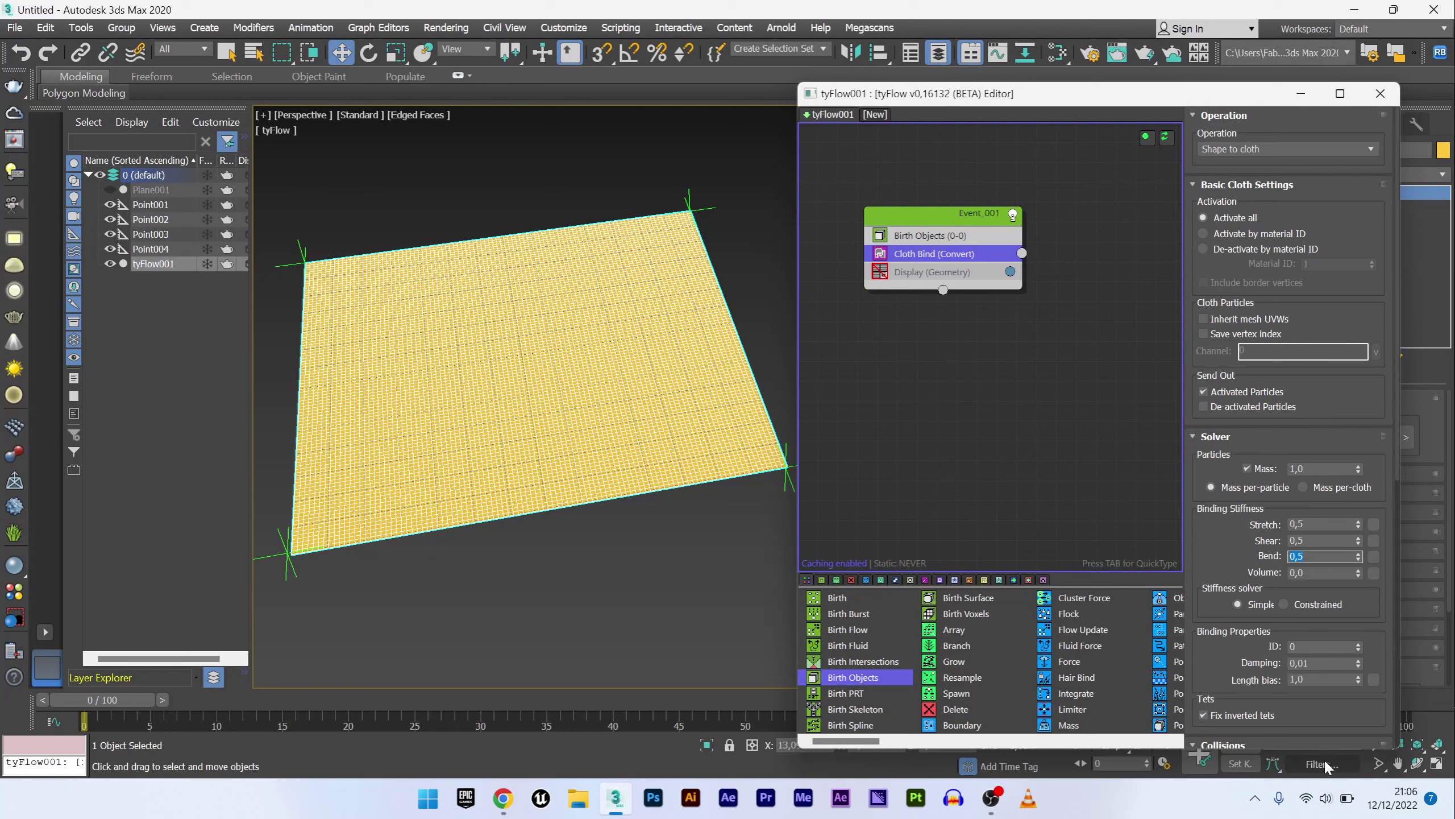
scroll(1289, 401, down, 5)
Step: Add an Object Test below Cloth Bind and assign the four corner Point helpers as its test objects
key(Tab)
text(ob)
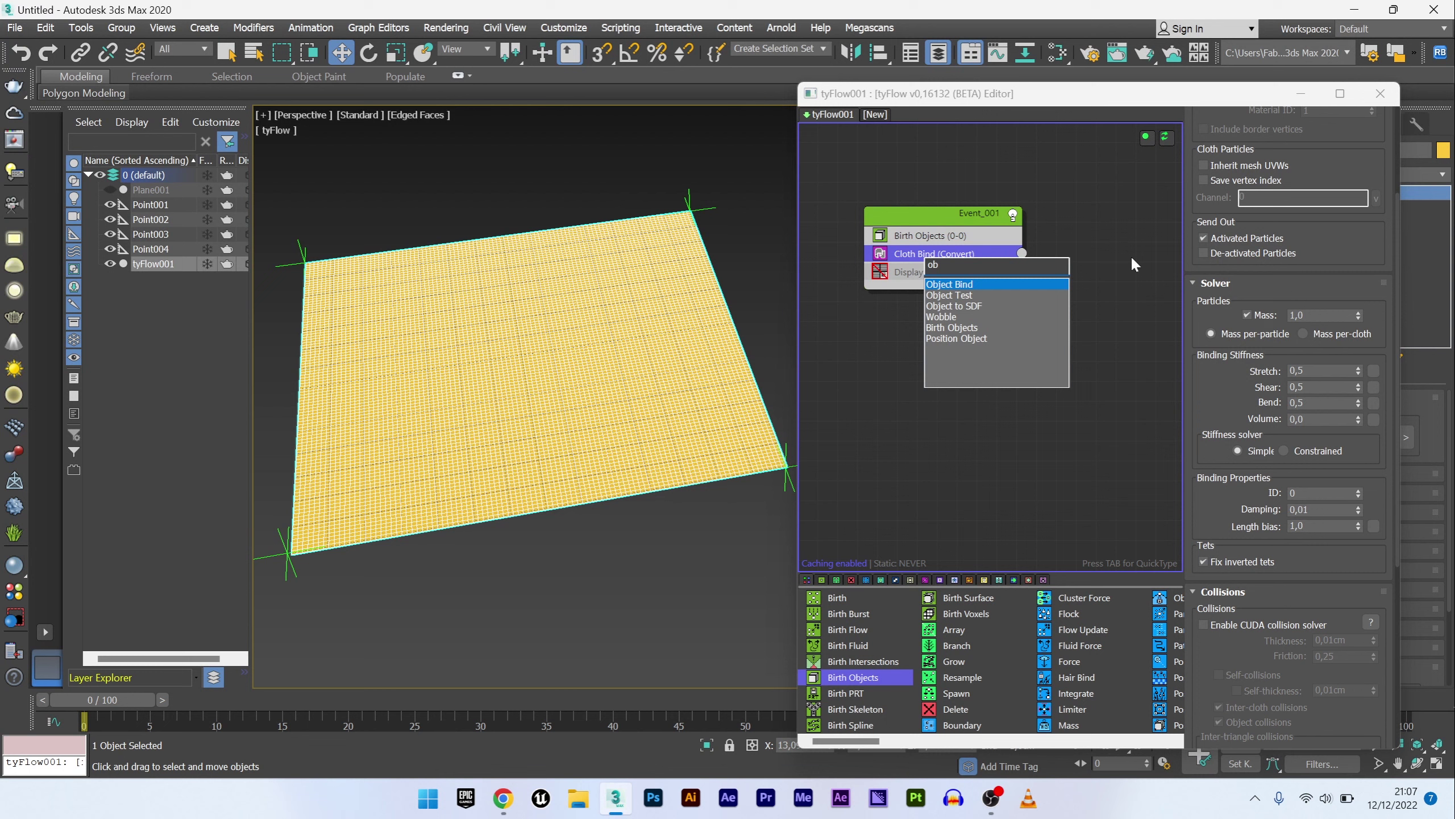
click(974, 295)
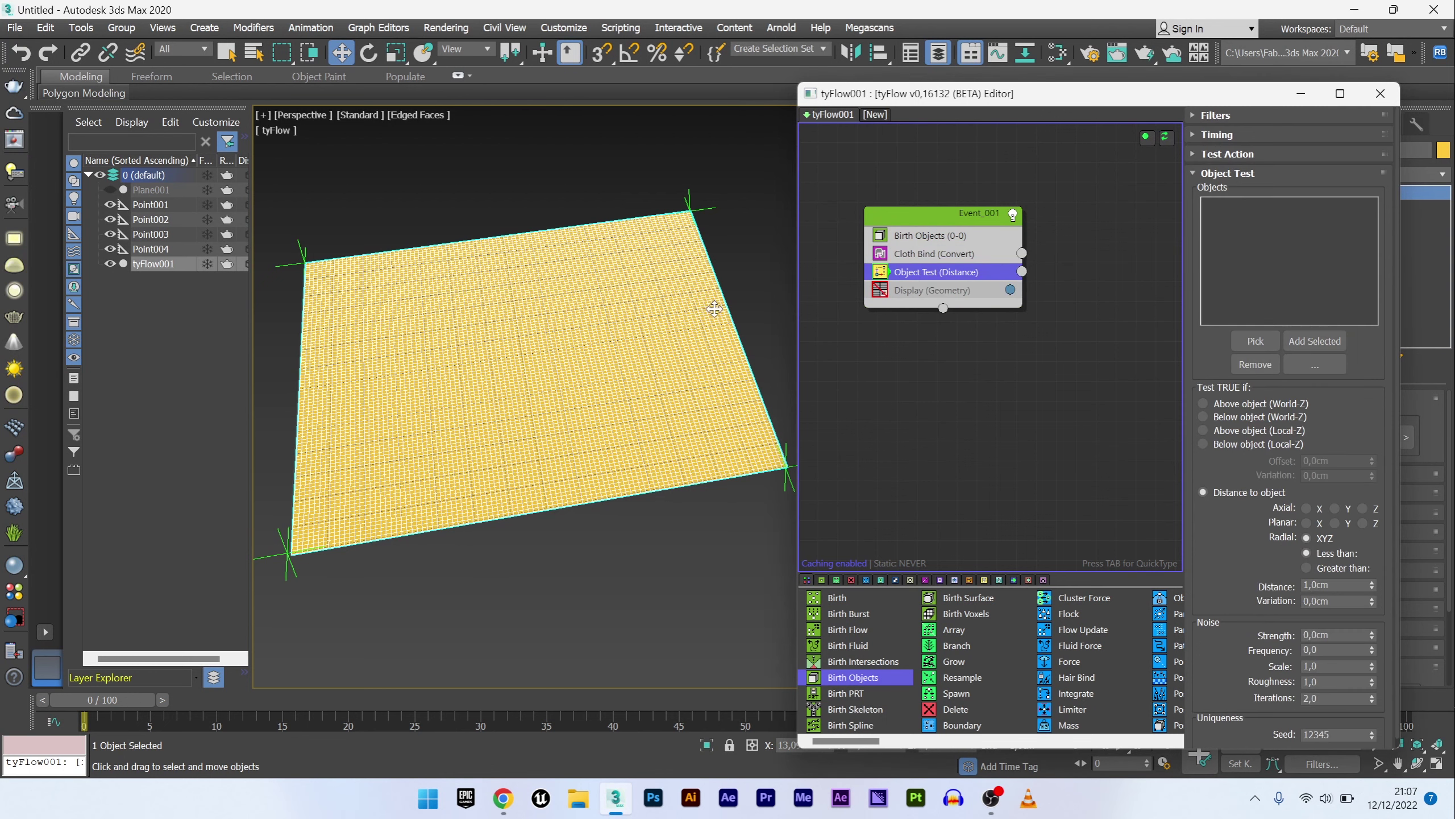
drag(150, 204, 150, 249)
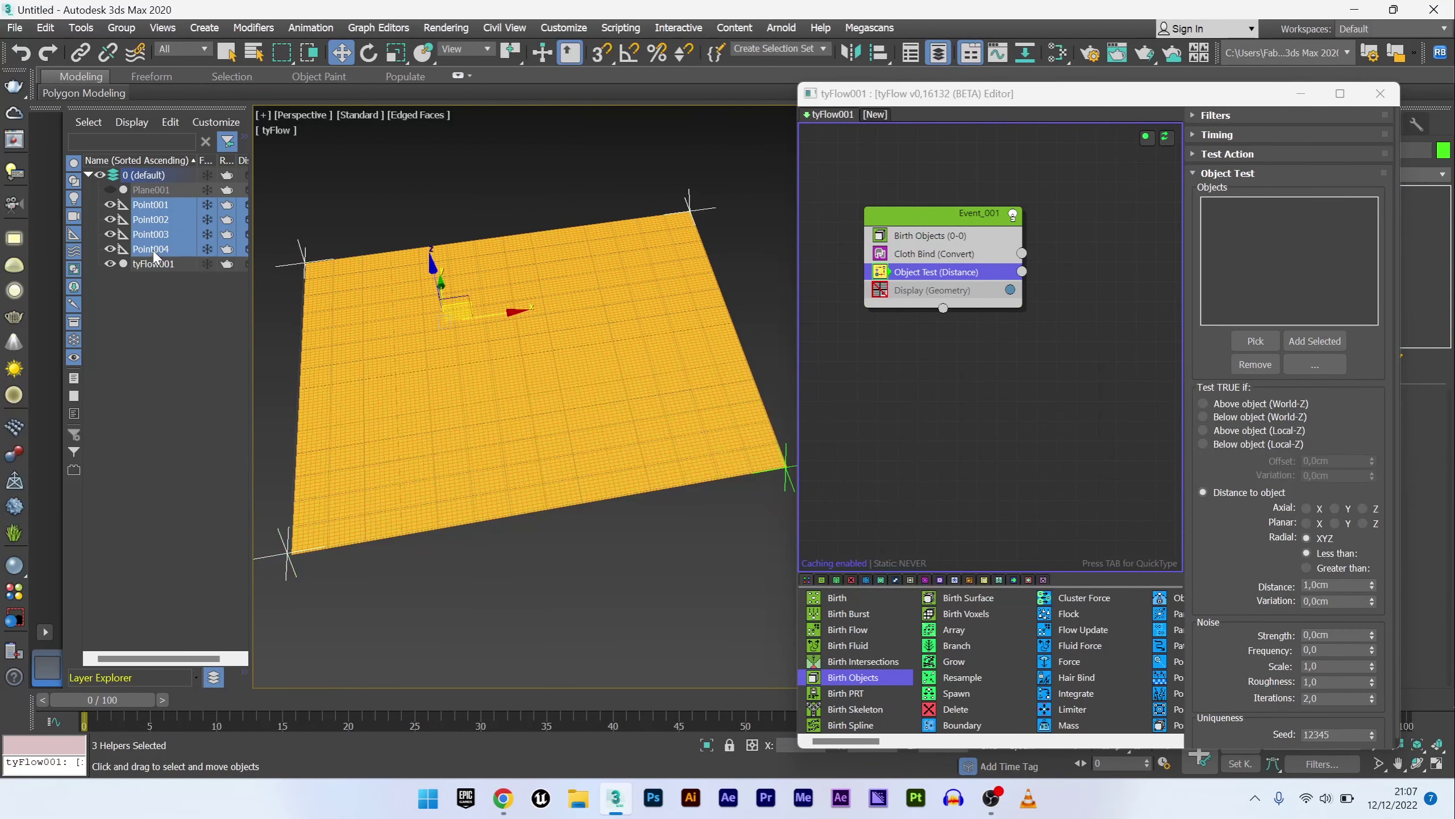
click(1300, 343)
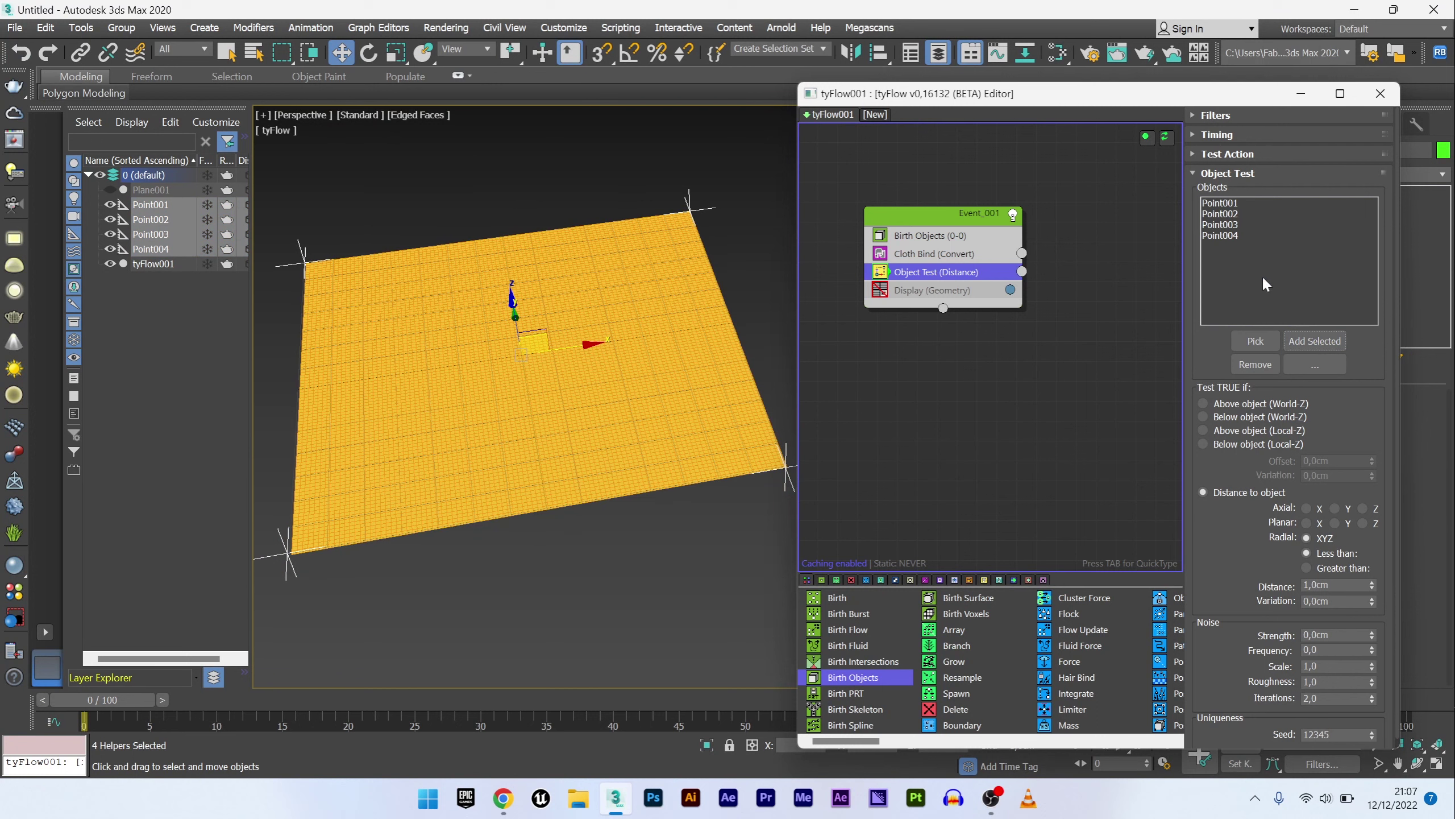
Step: Create a second event with an Object Bind operator and arrange the two events side by side
click(1056, 300)
key(Tab)
text(ob)
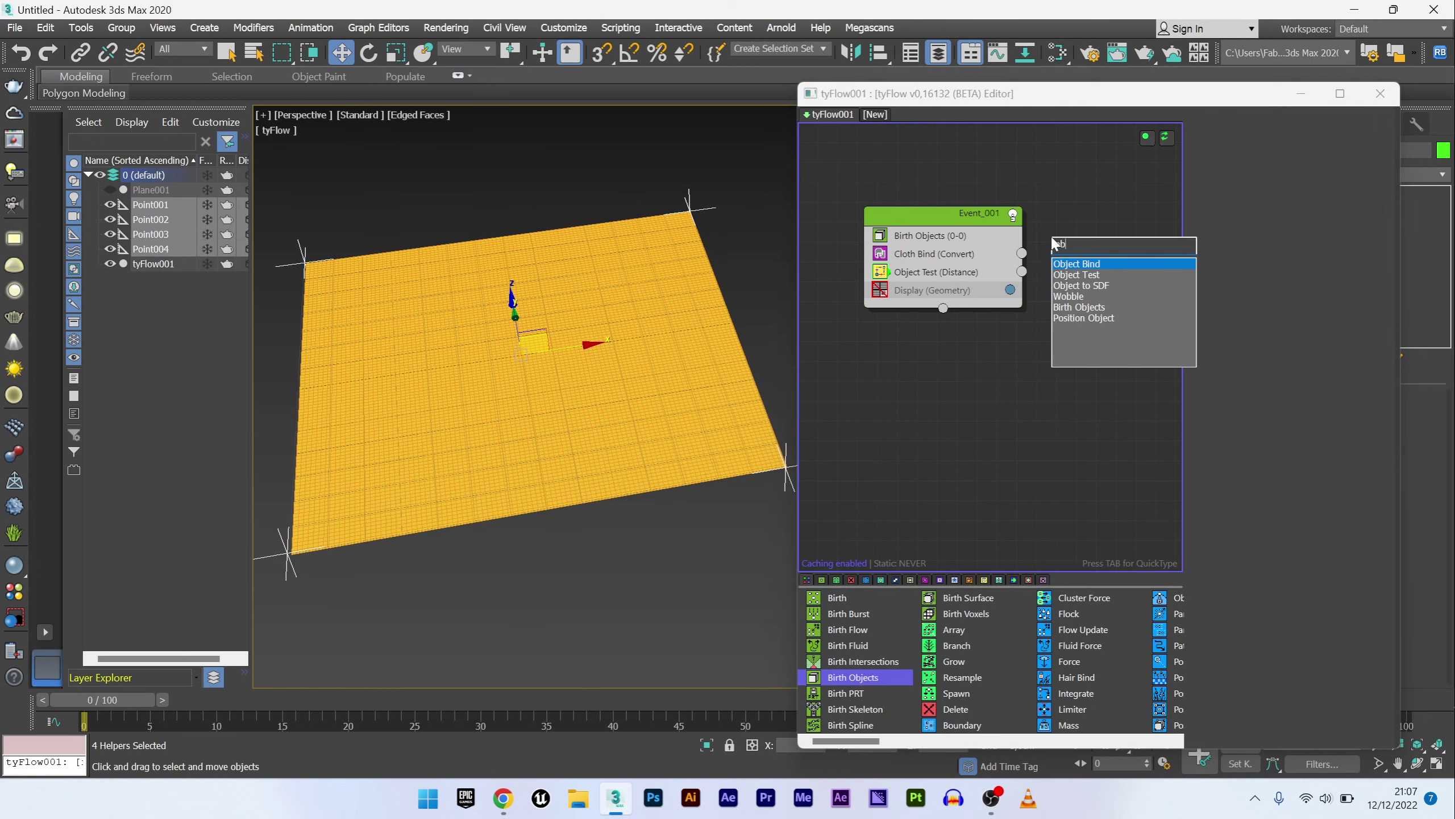
click(1094, 266)
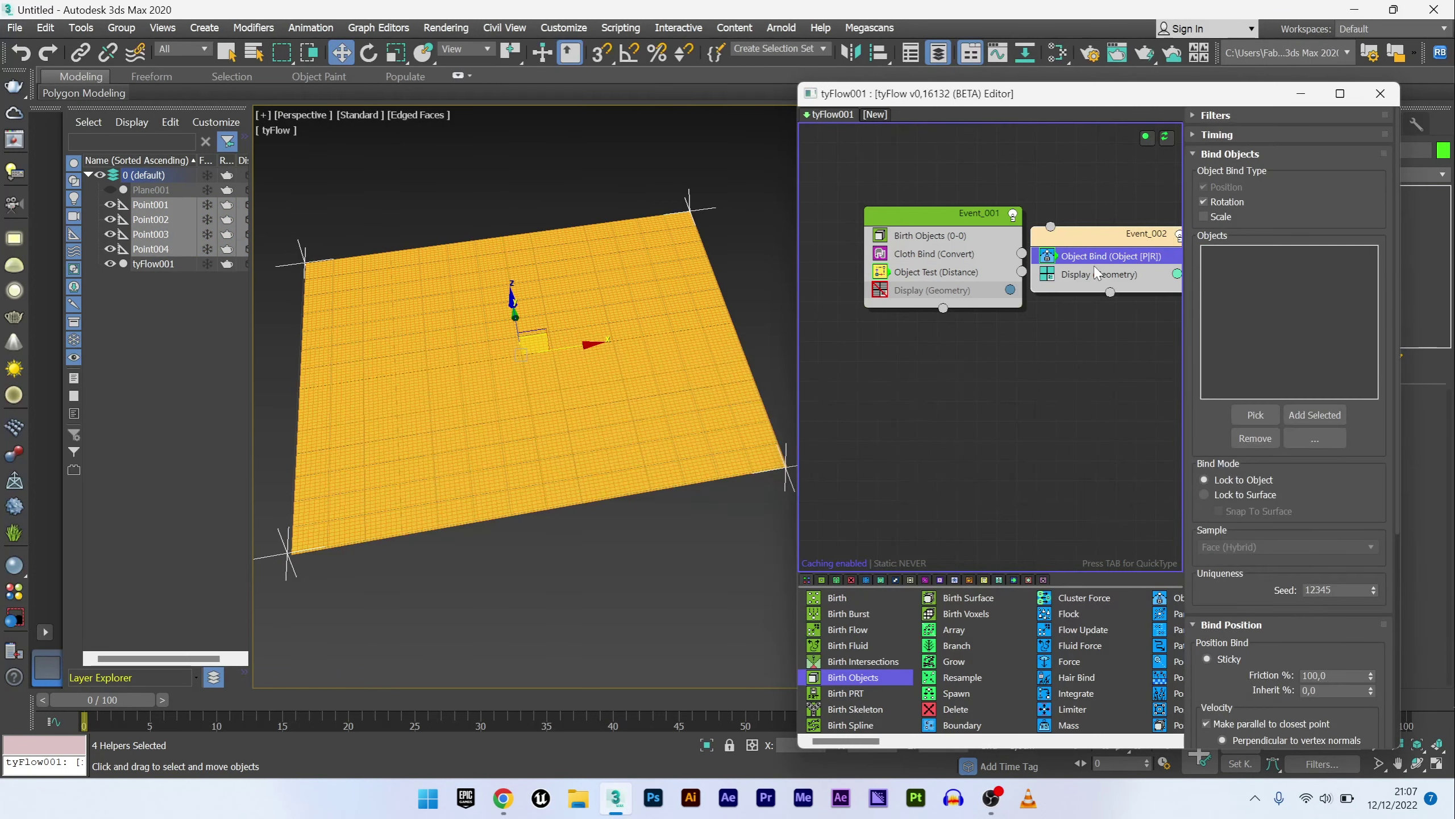
middle_drag(1000, 164, 944, 166)
drag(912, 219, 912, 209)
drag(1030, 244, 1057, 258)
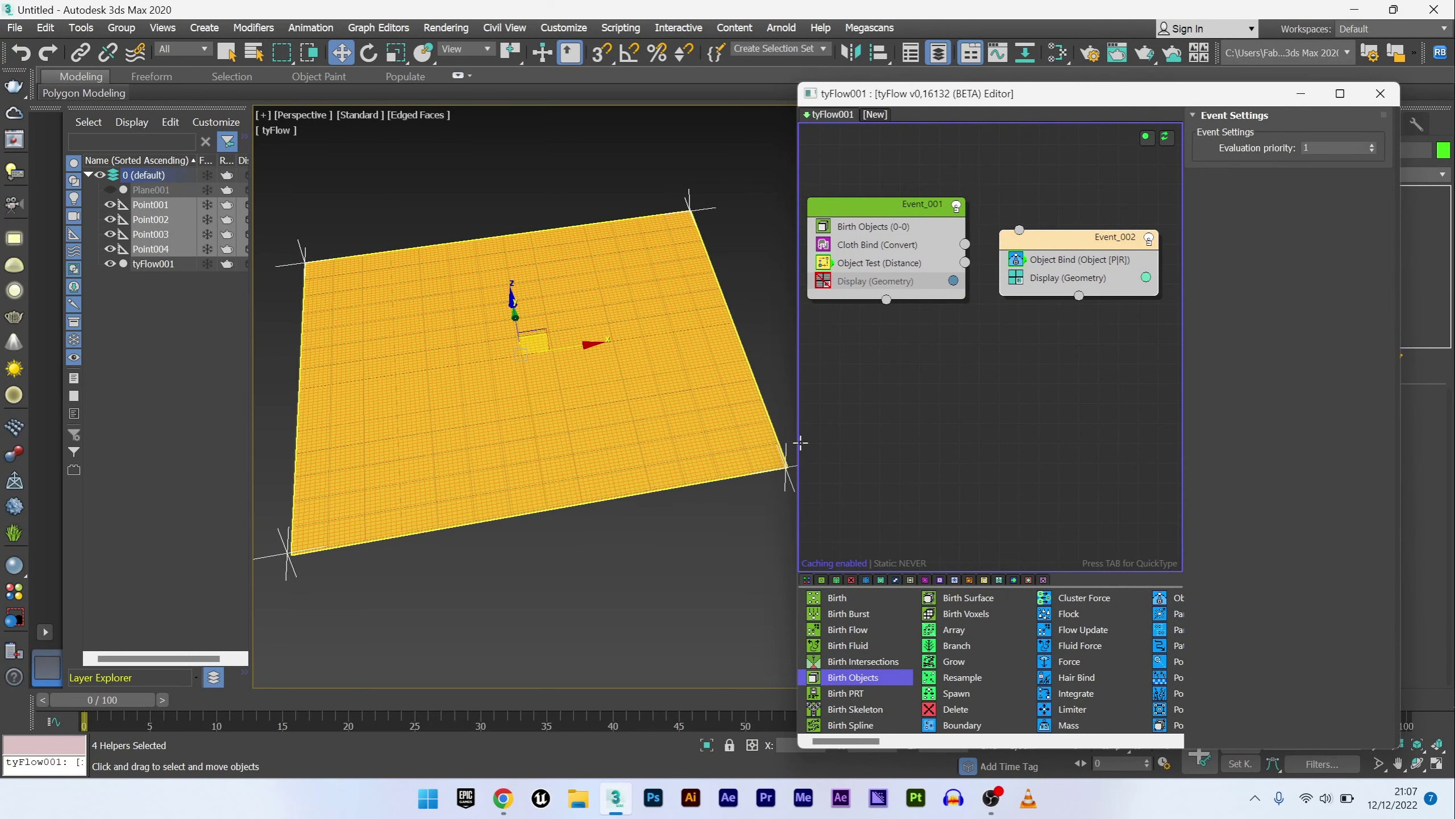
Step: Assign the four Point helpers to Object Bind and connect the Object Test output to the second event
click(1083, 260)
click(1315, 415)
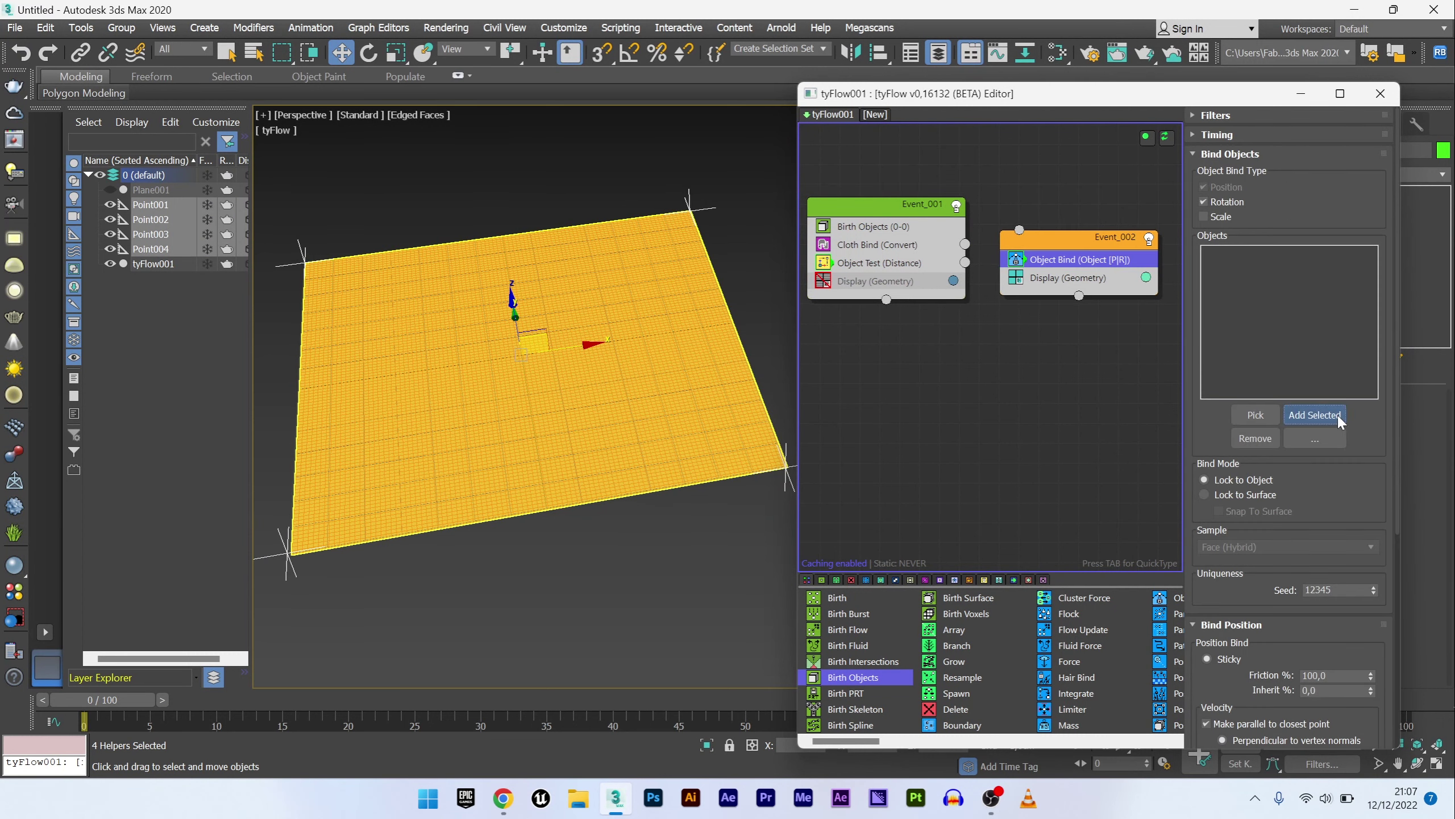
drag(1069, 240, 1069, 253)
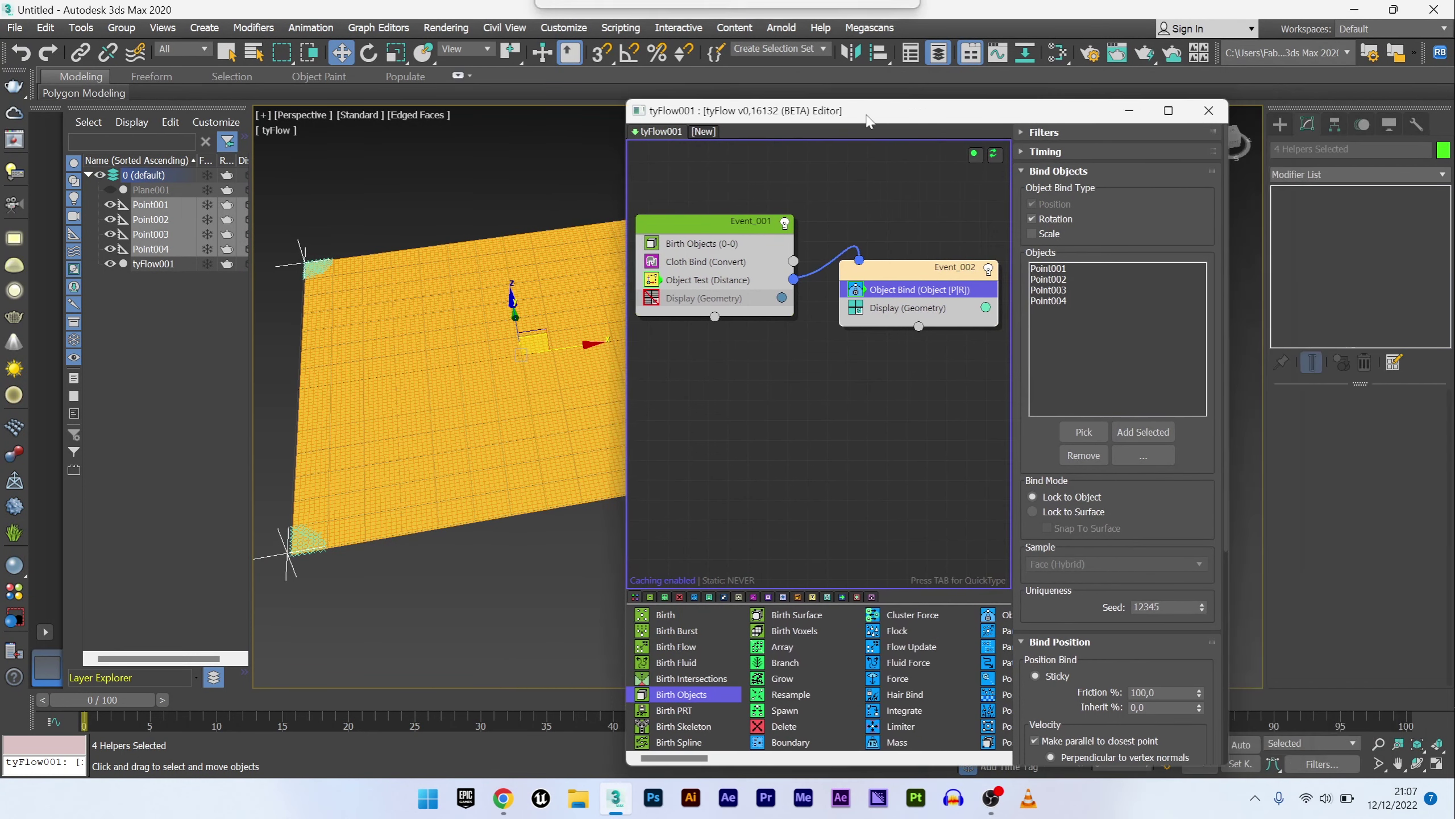
Step: Set the tyFlow object's time step to 1/4 Frame in its main settings
drag(1045, 93, 868, 111)
click(166, 268)
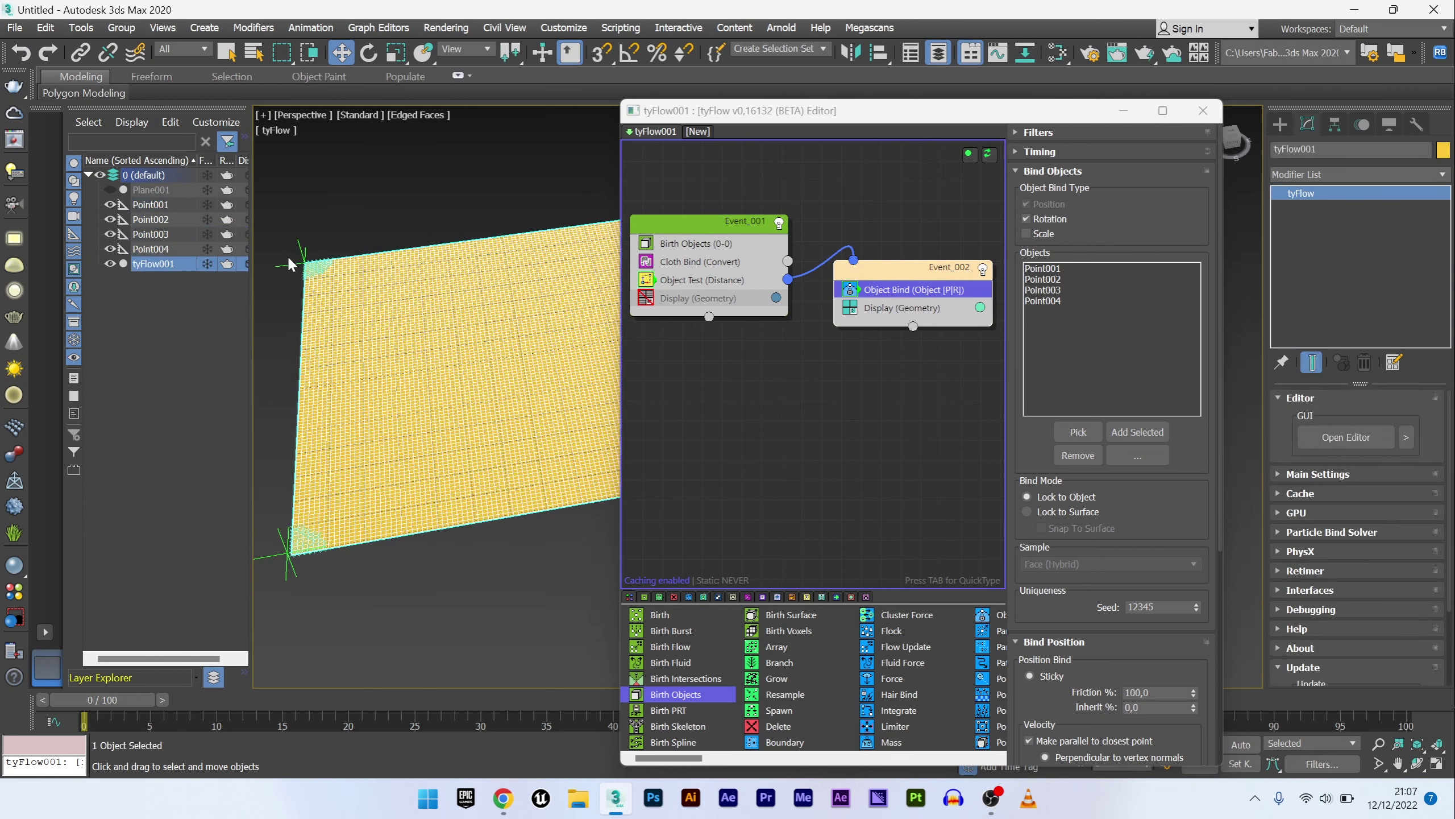
click(1317, 474)
click(1345, 568)
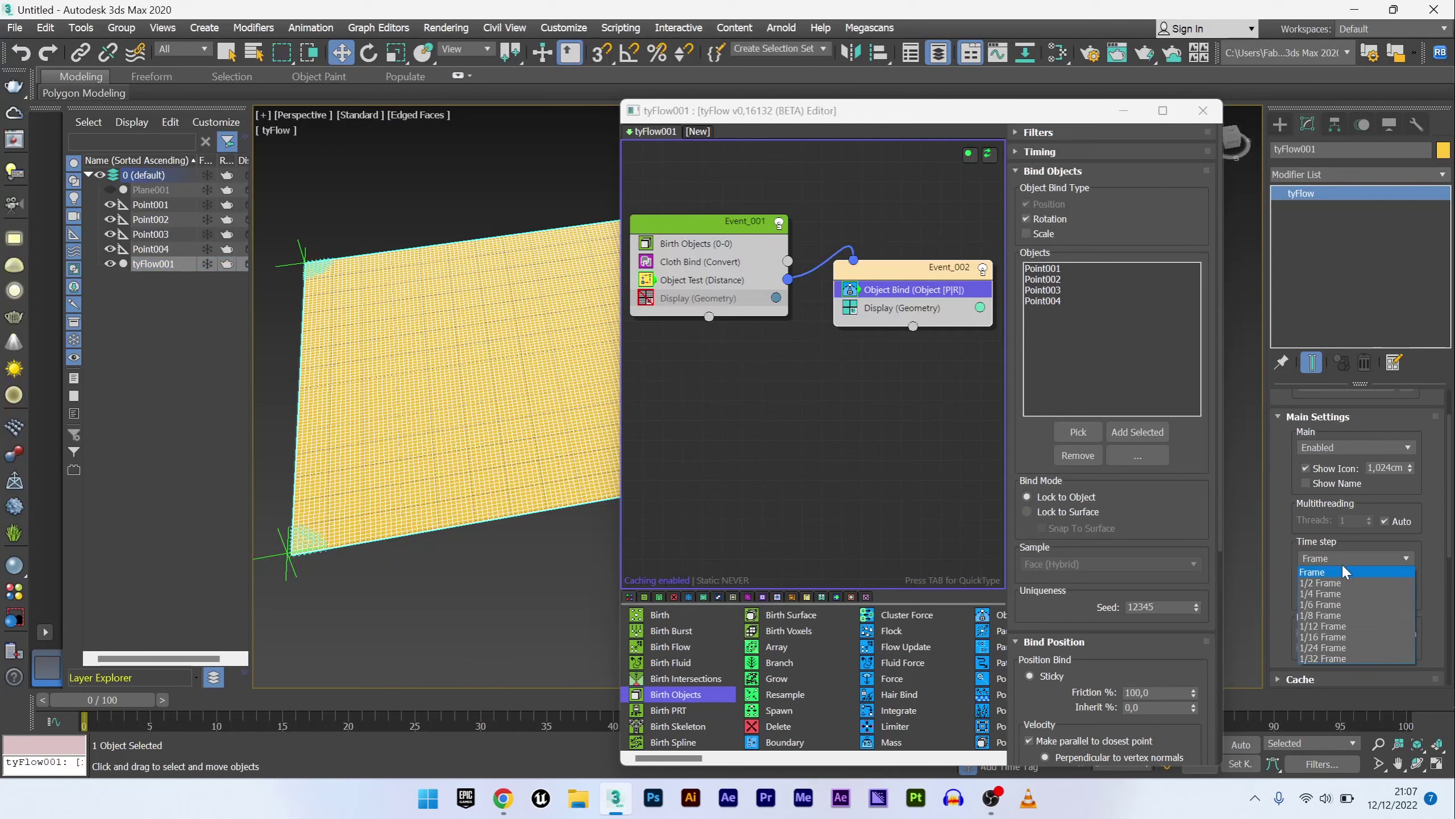
click(1331, 598)
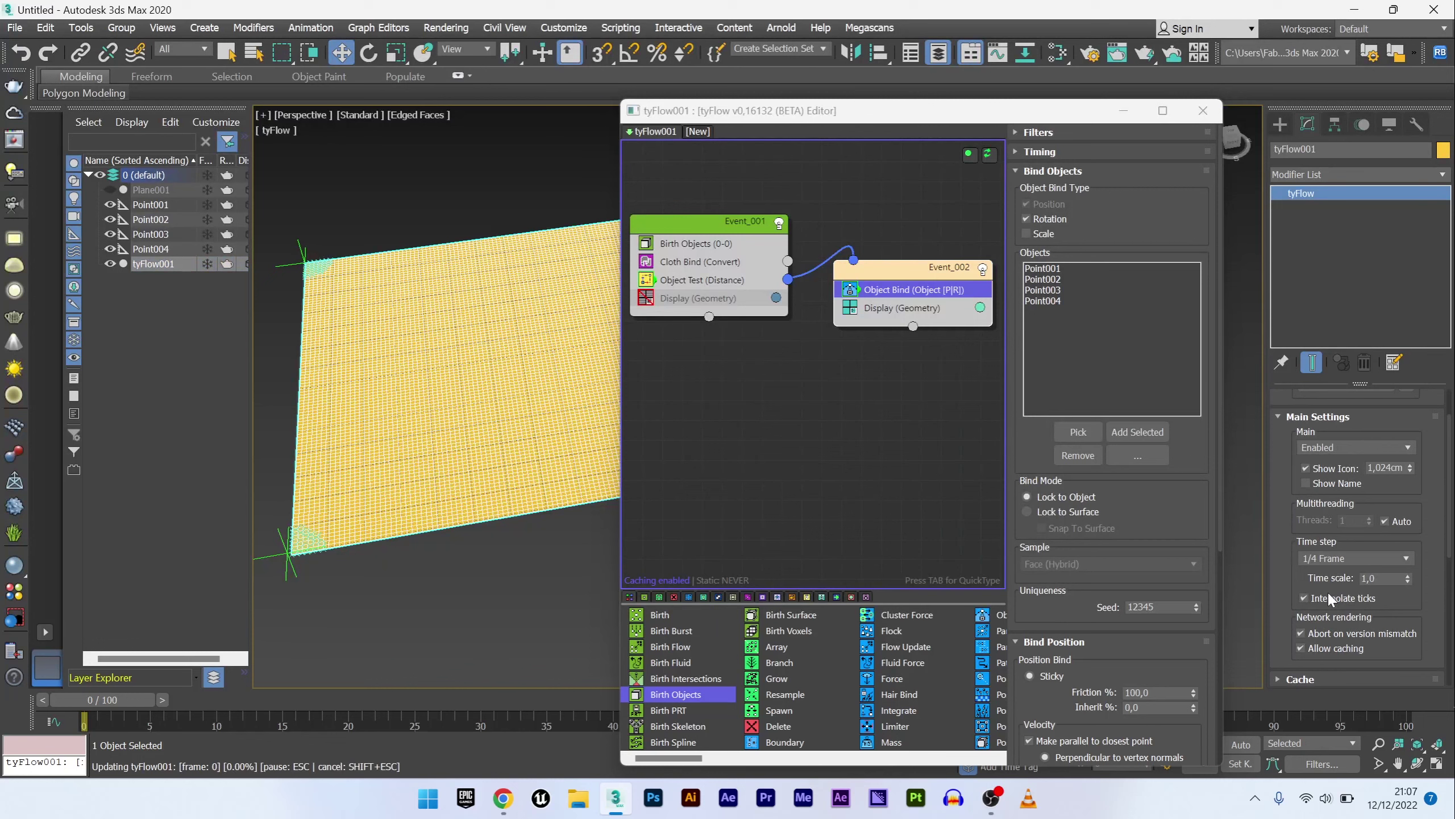
Step: Set the Object Test distance to 0,5 cm and insert a Force operator above it in the first event
click(719, 284)
drag(1041, 642, 1041, 588)
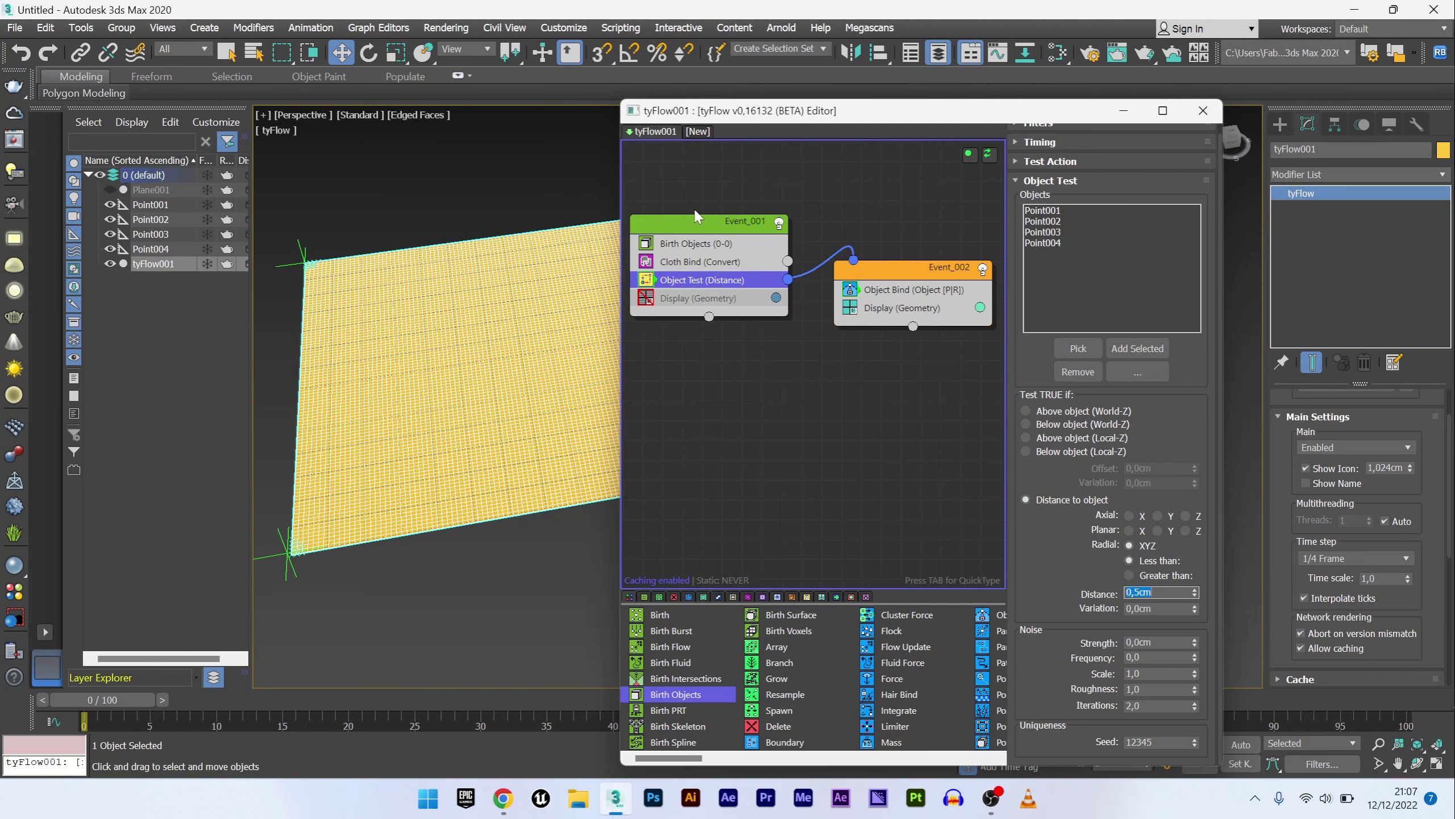
click(689, 278)
right_click(690, 283)
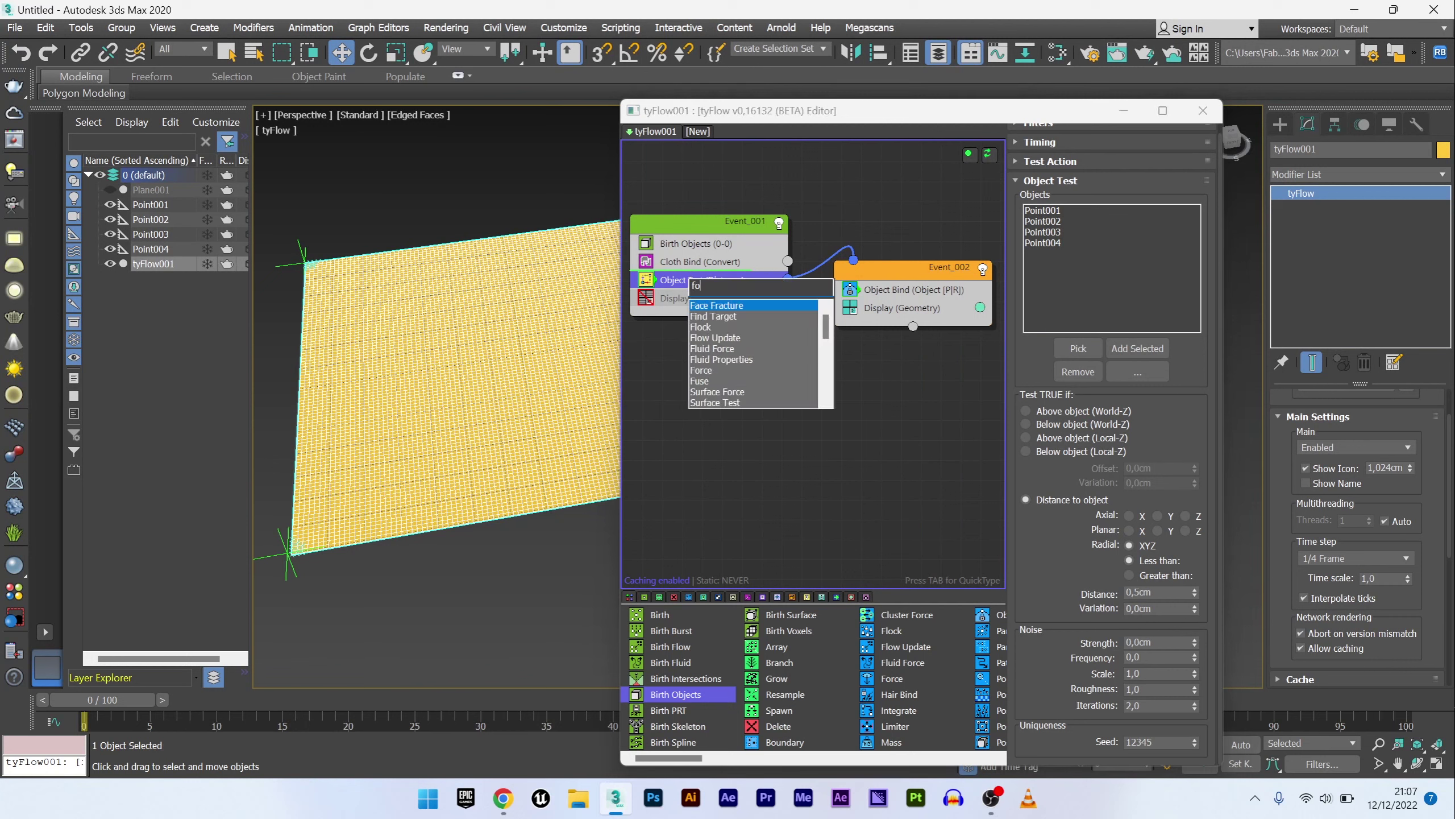
click(700, 310)
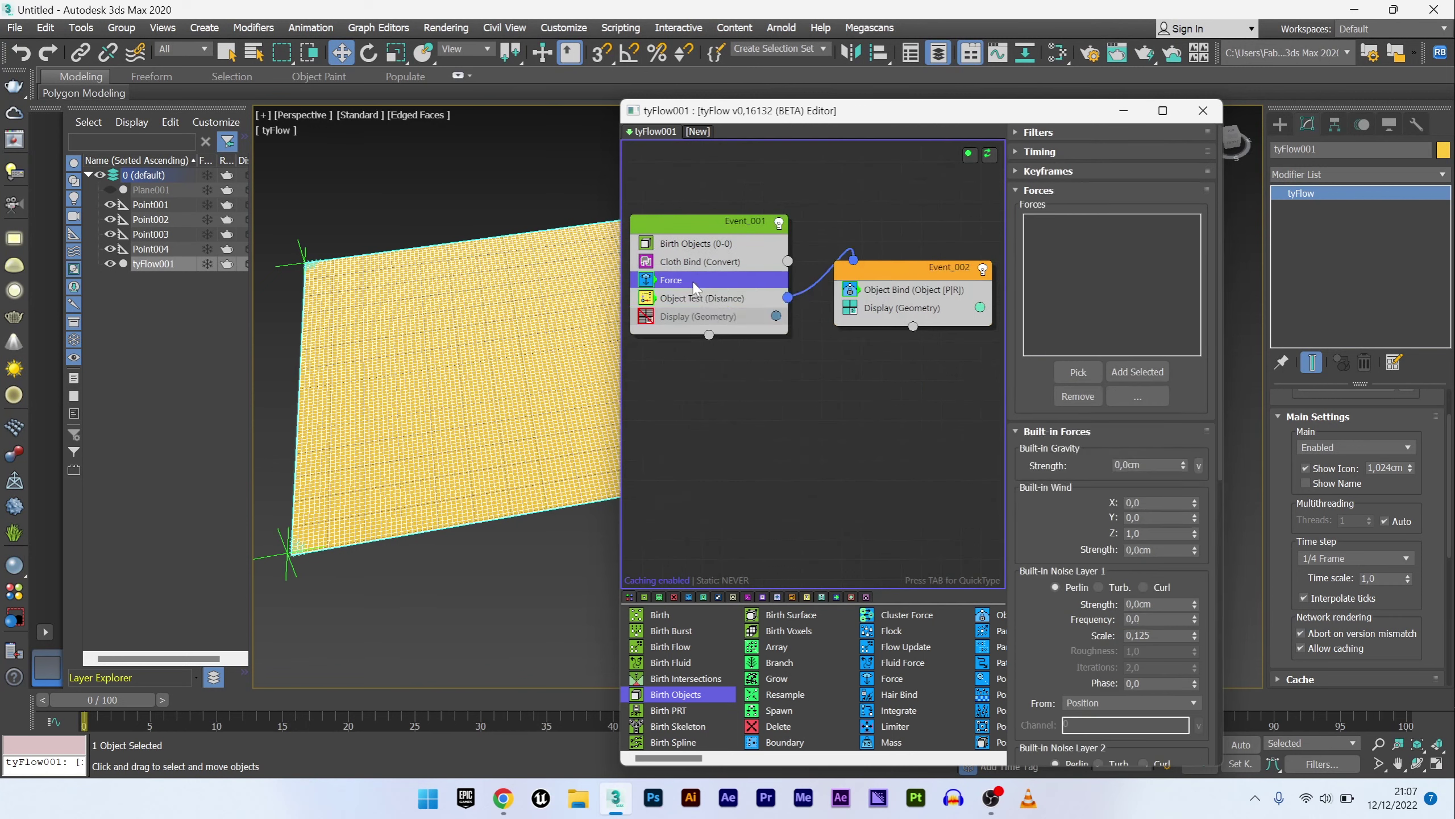
Step: Place the Force operator below Object Test and set its first noise layer to Turb. with strength 0,1 cm and scale 0,1
drag(696, 282, 696, 314)
click(1119, 590)
click(1117, 588)
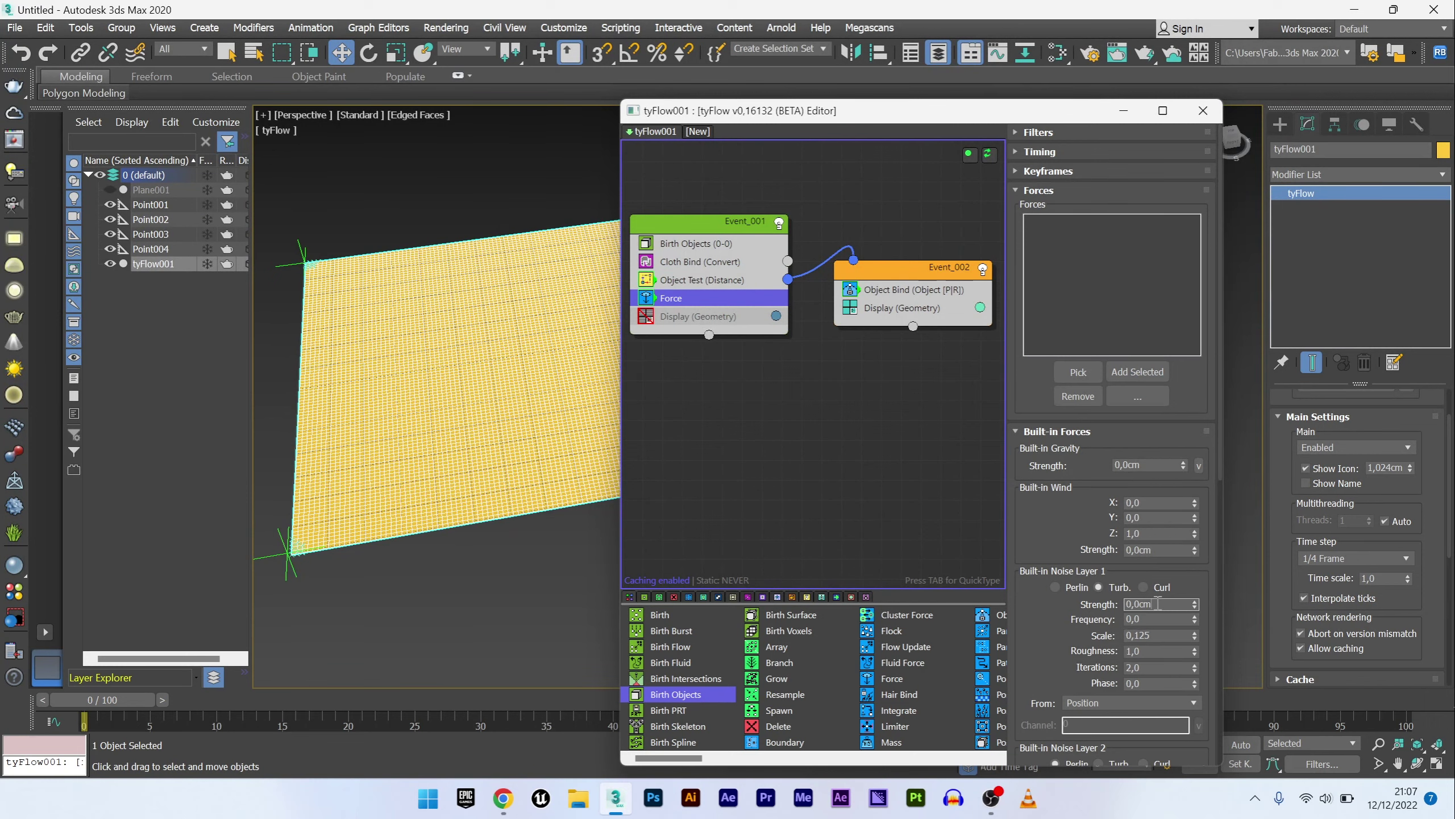
text(1)
key(Return)
click(1168, 636)
key(BackSpace)
key(BackSpace)
key(Return)
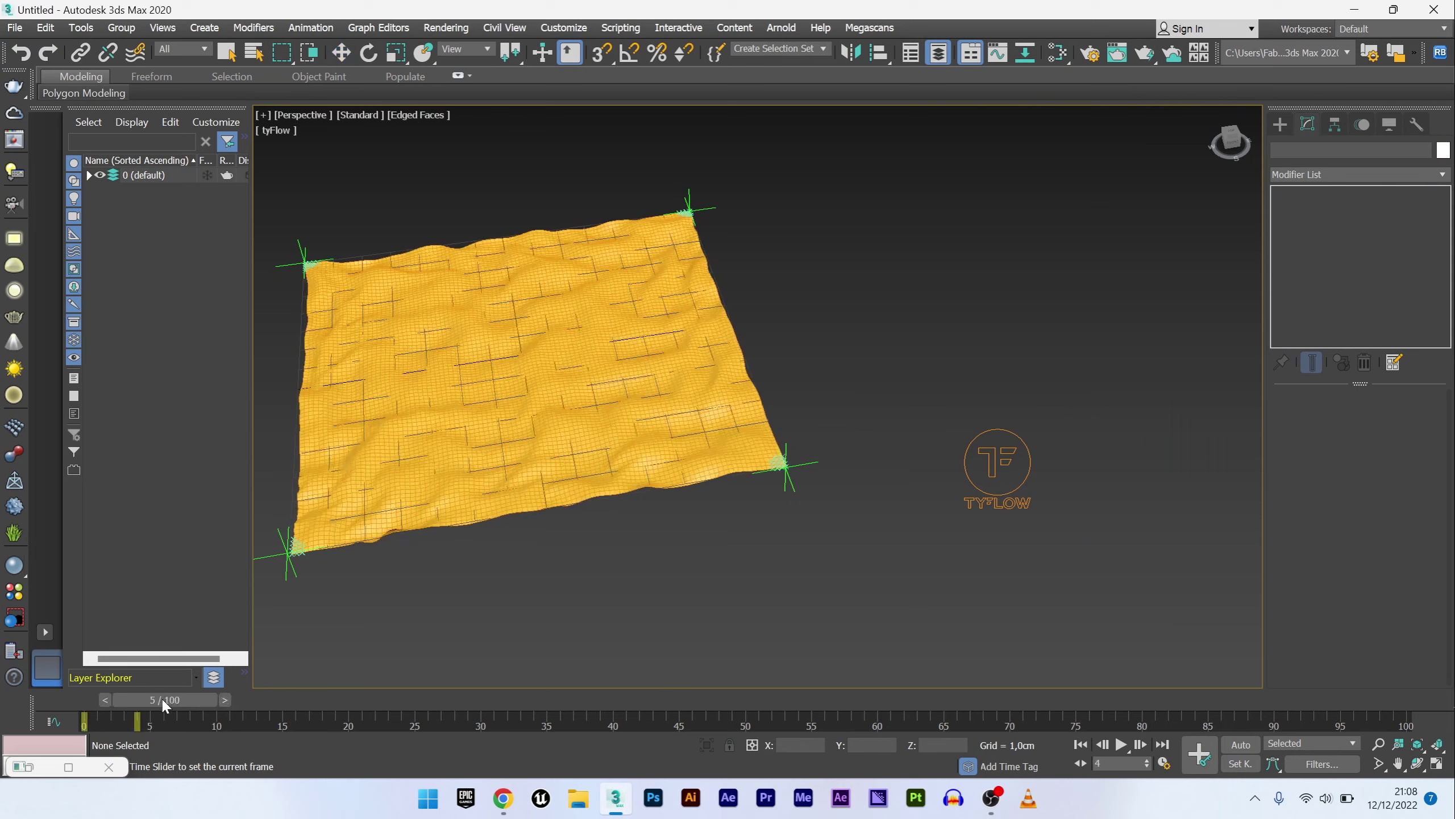
Step: Preview the cloth simulation over about the first 41 frames and inspect the wrinkles the turbulence produces
drag(161, 696, 546, 702)
key(w)
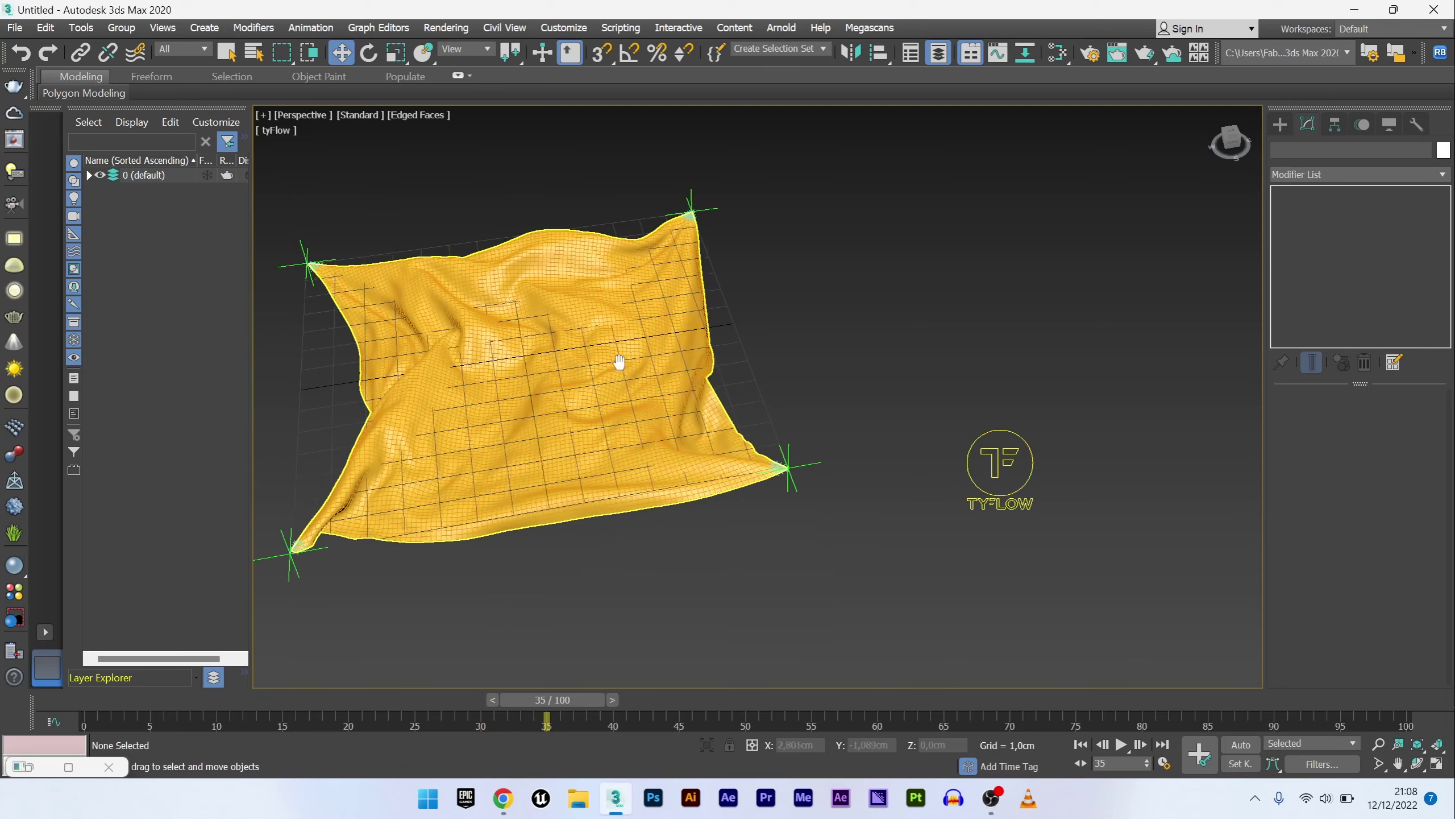
middle_drag(621, 360, 667, 353)
alt+middle_drag(572, 326, 640, 373)
scroll(634, 349, up, 2)
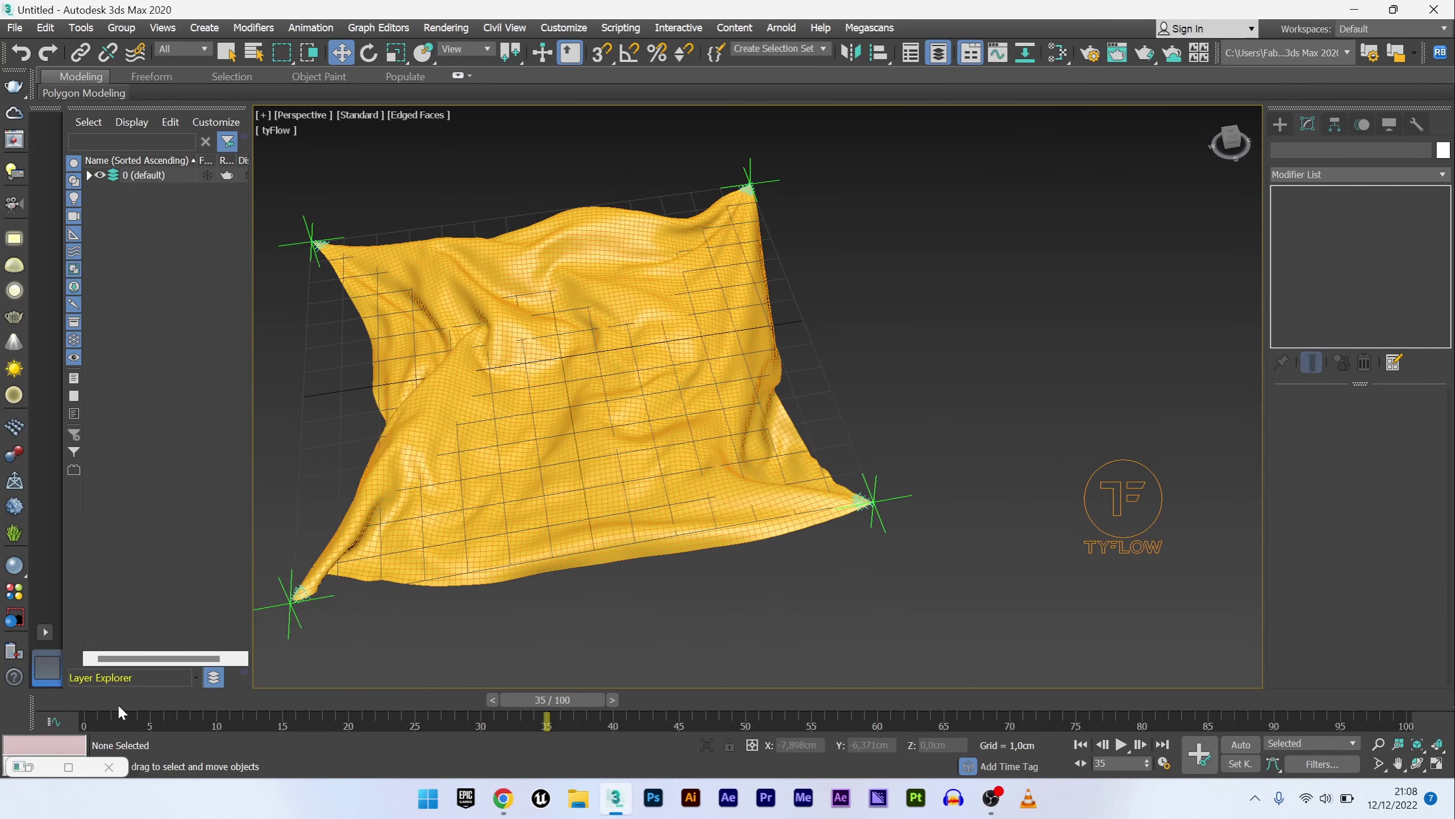
drag(117, 702, 627, 702)
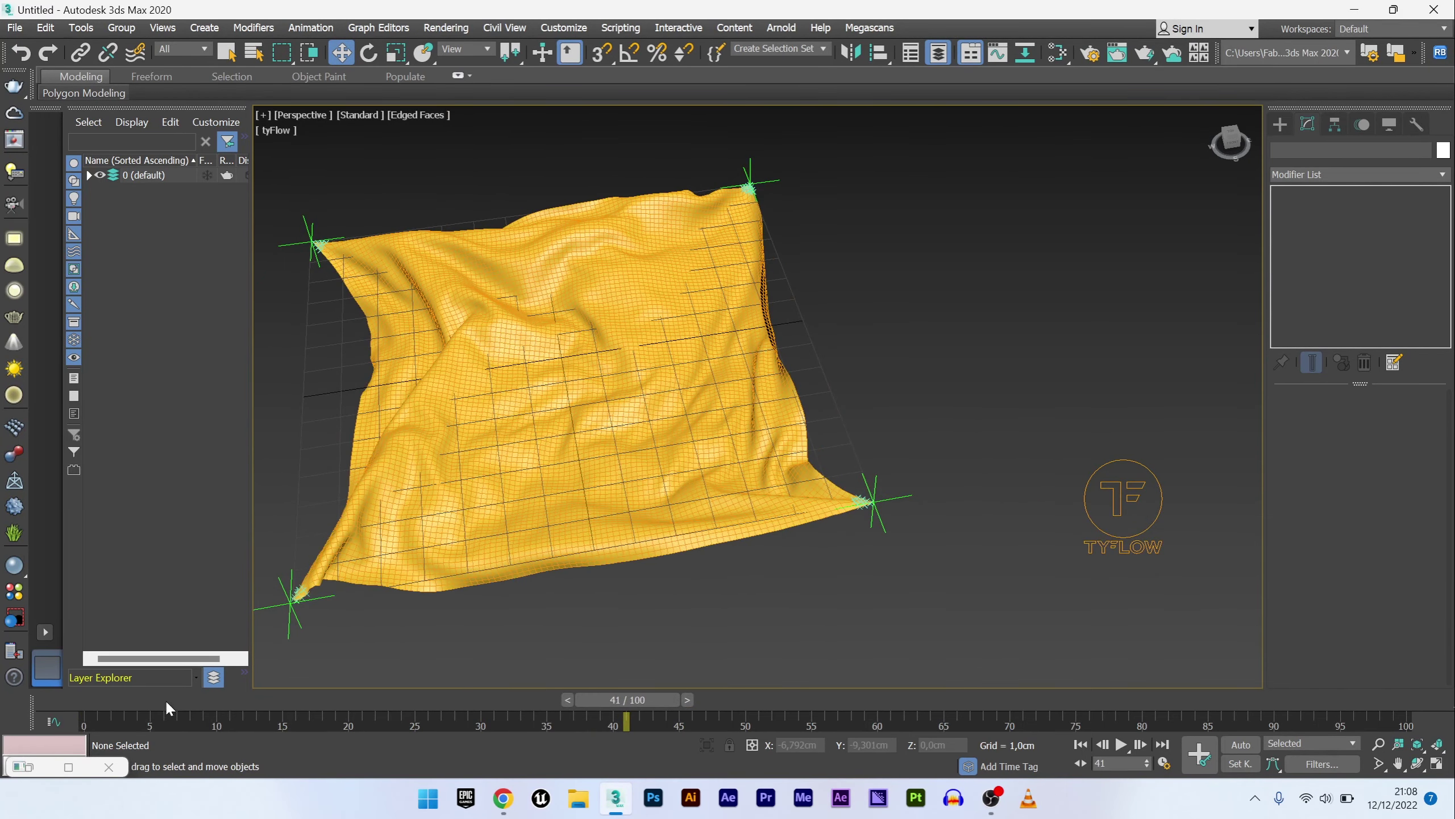
Step: Return to frame 0, reopen the editor for tyFlow001 and disable the Force operator in the first event
key(Home)
click(88, 176)
click(152, 263)
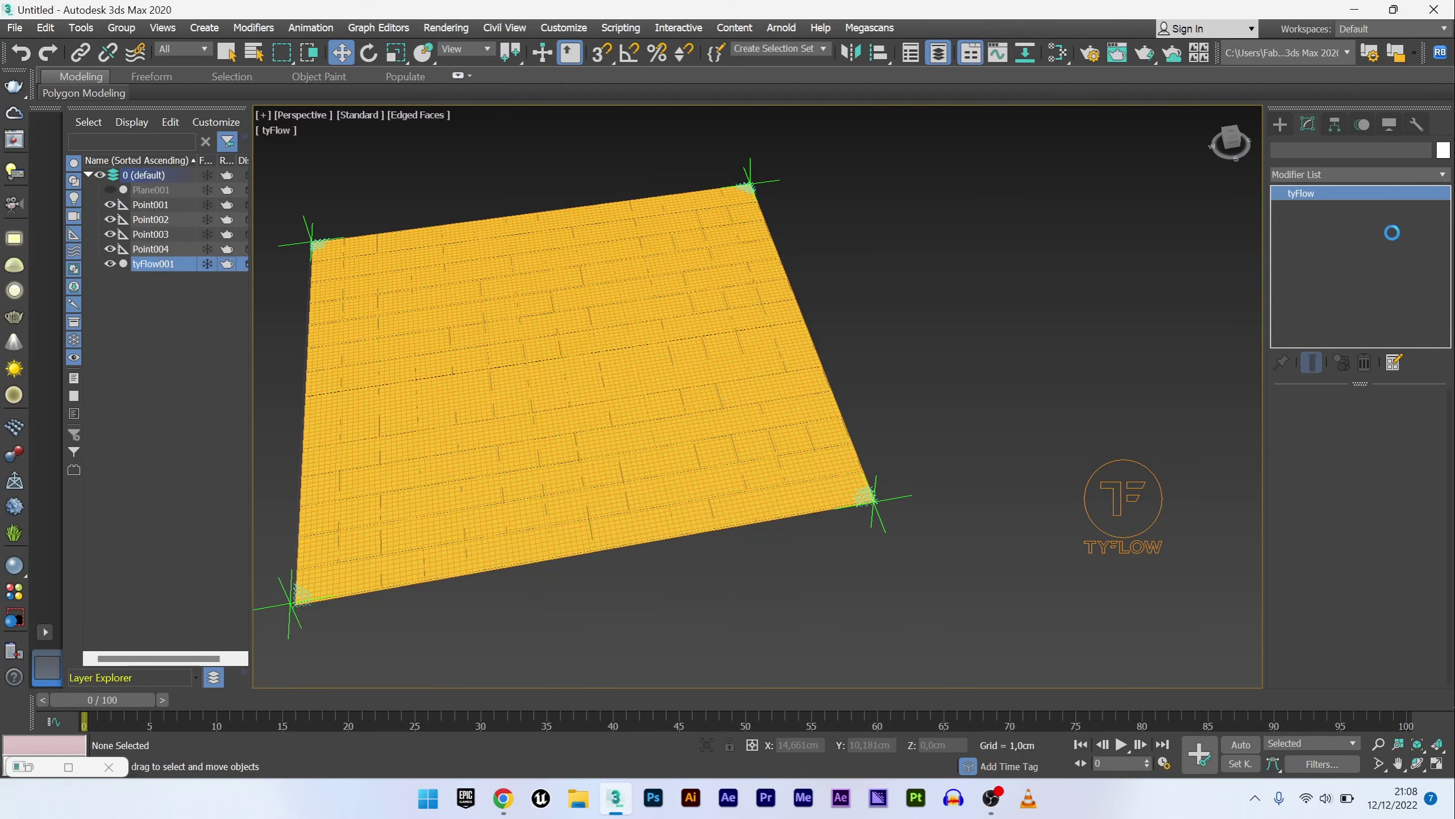
click(1345, 437)
click(650, 300)
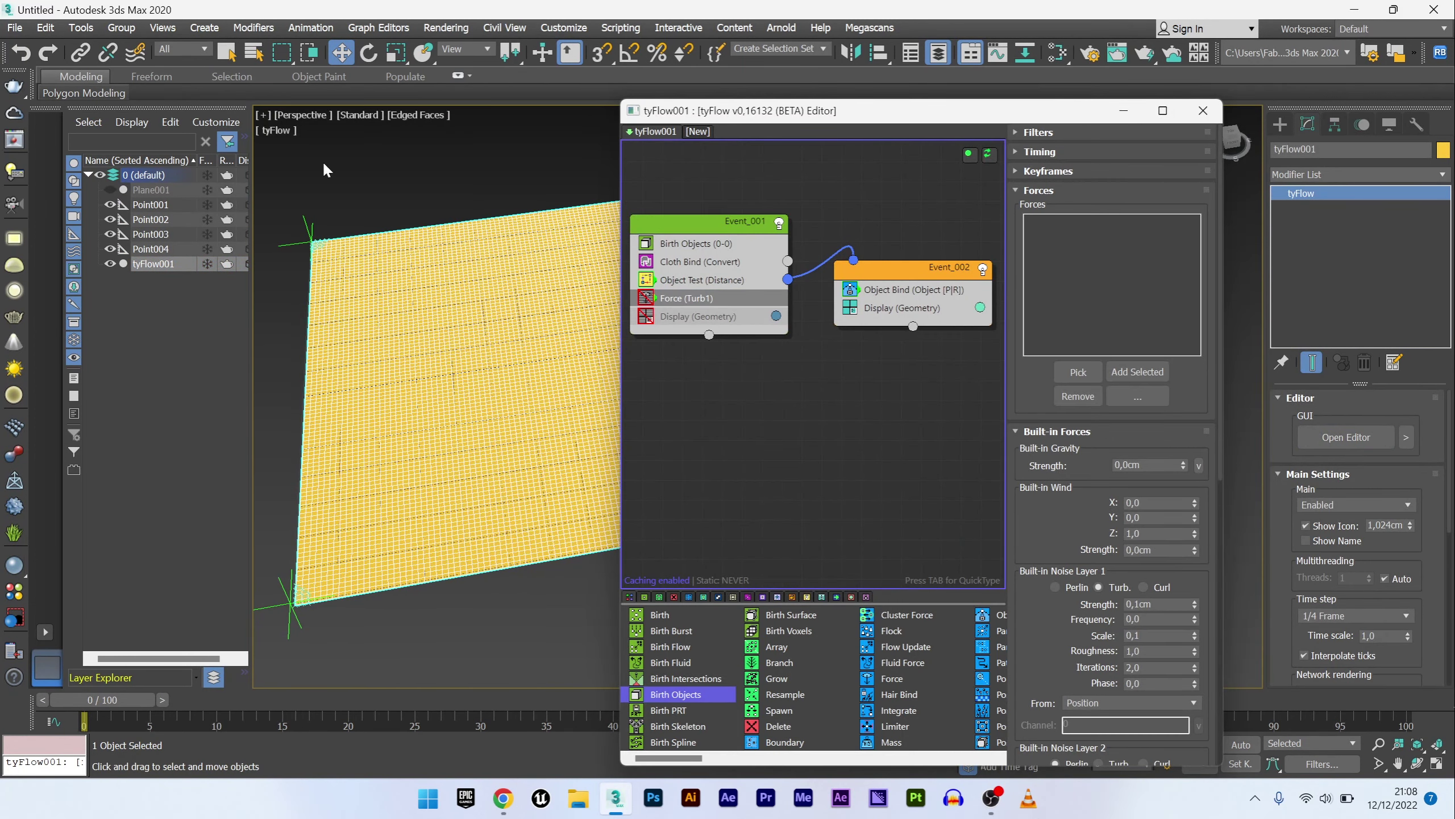
Step: Switch the perspective viewport's shading to Clay with edged faces and close the tyFlow editor
click(429, 117)
click(466, 230)
click(462, 195)
click(1203, 111)
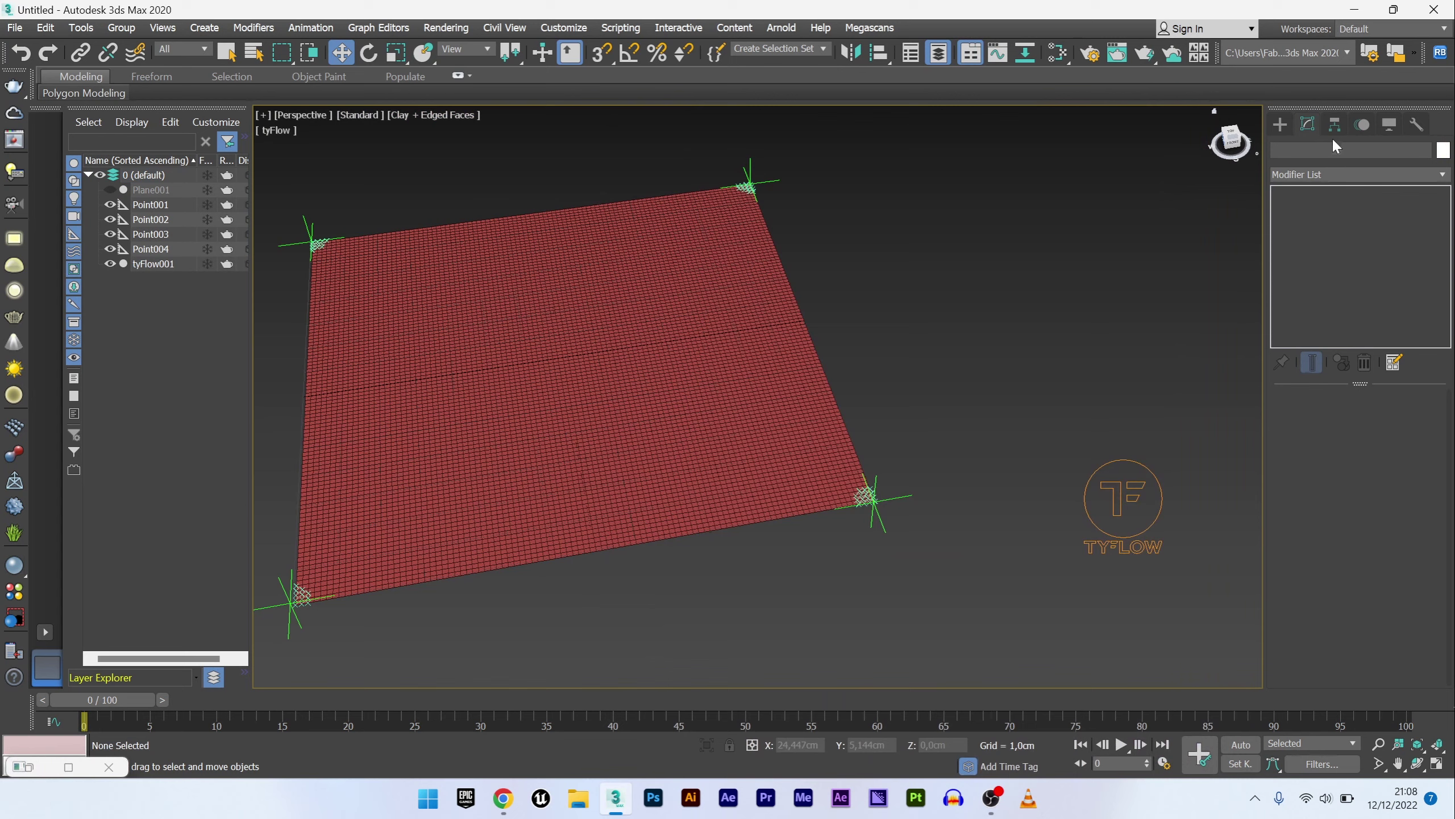
Step: Create a small box with a base of about 0,28 by 0,22 cm at the cloth's centre and lower it through the cloth
click(1280, 124)
click(1323, 226)
click(640, 423)
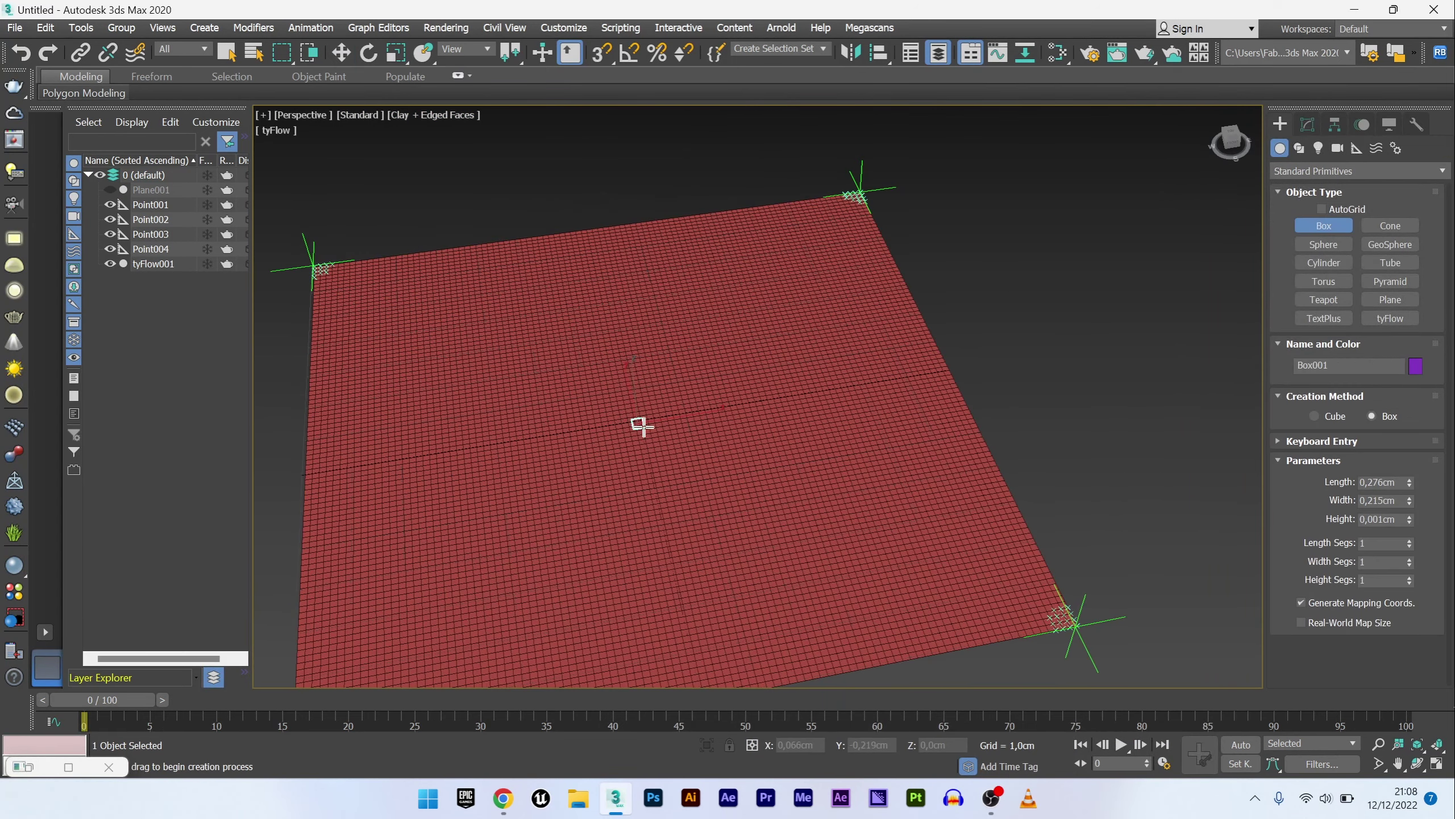
click(640, 348)
alt+middle_drag(640, 396, 660, 367)
key(w)
drag(634, 374, 633, 406)
alt+middle_drag(634, 405, 647, 408)
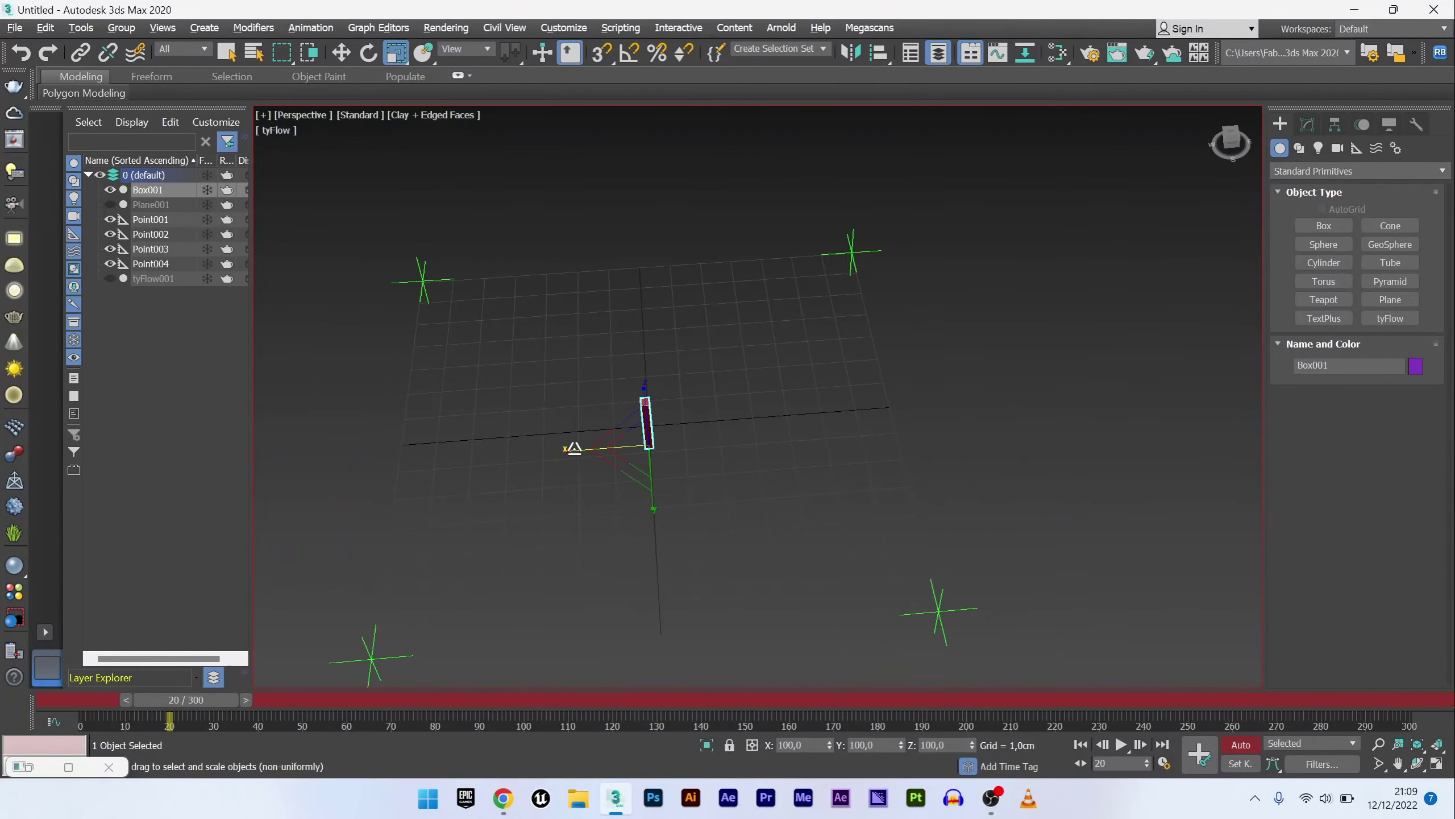
Step: Animate the box with Auto Key so that it stretches along X from its narrow size at frame 20, then turn Auto Key off
key(r)
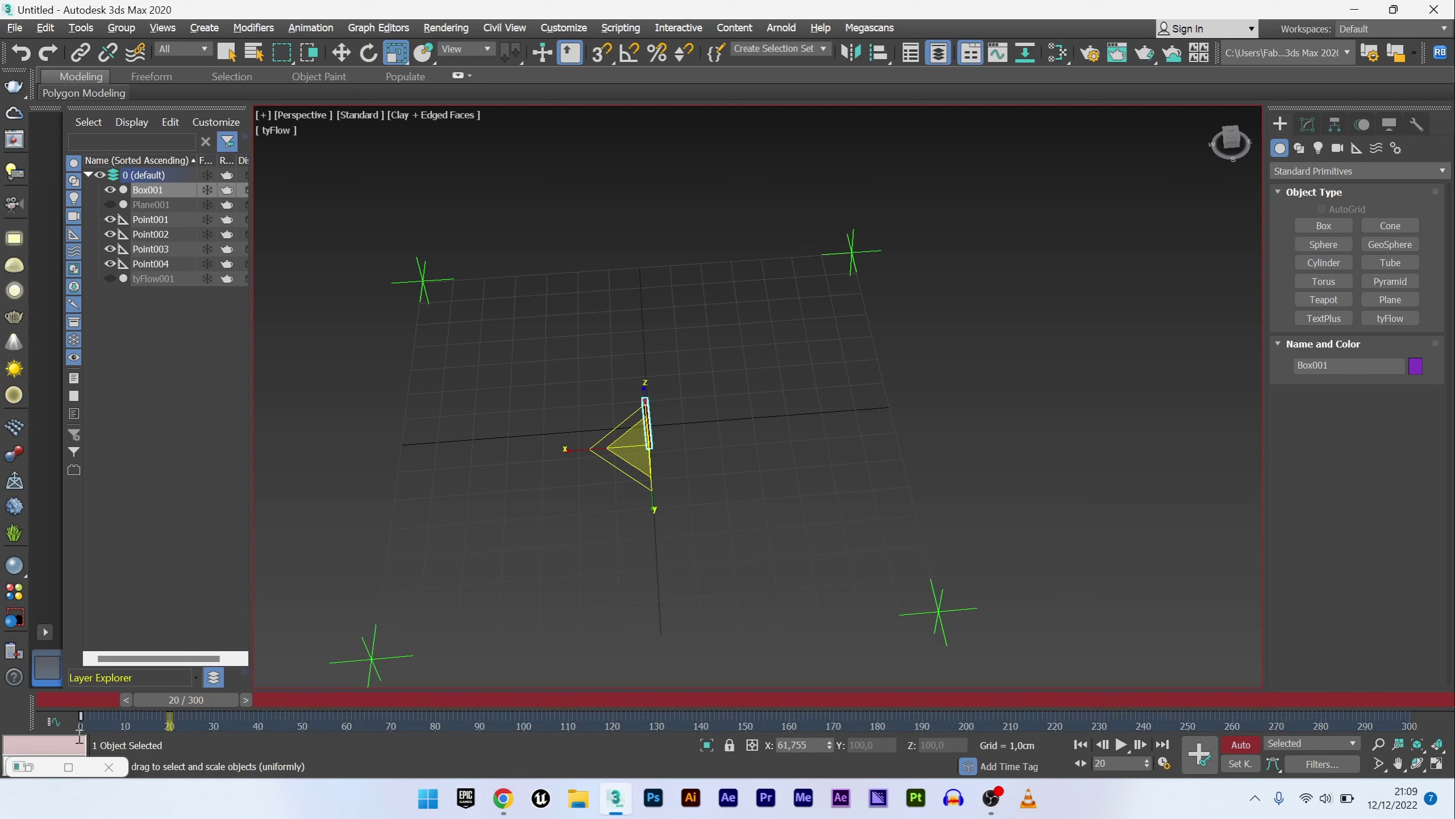
drag(160, 700, 553, 726)
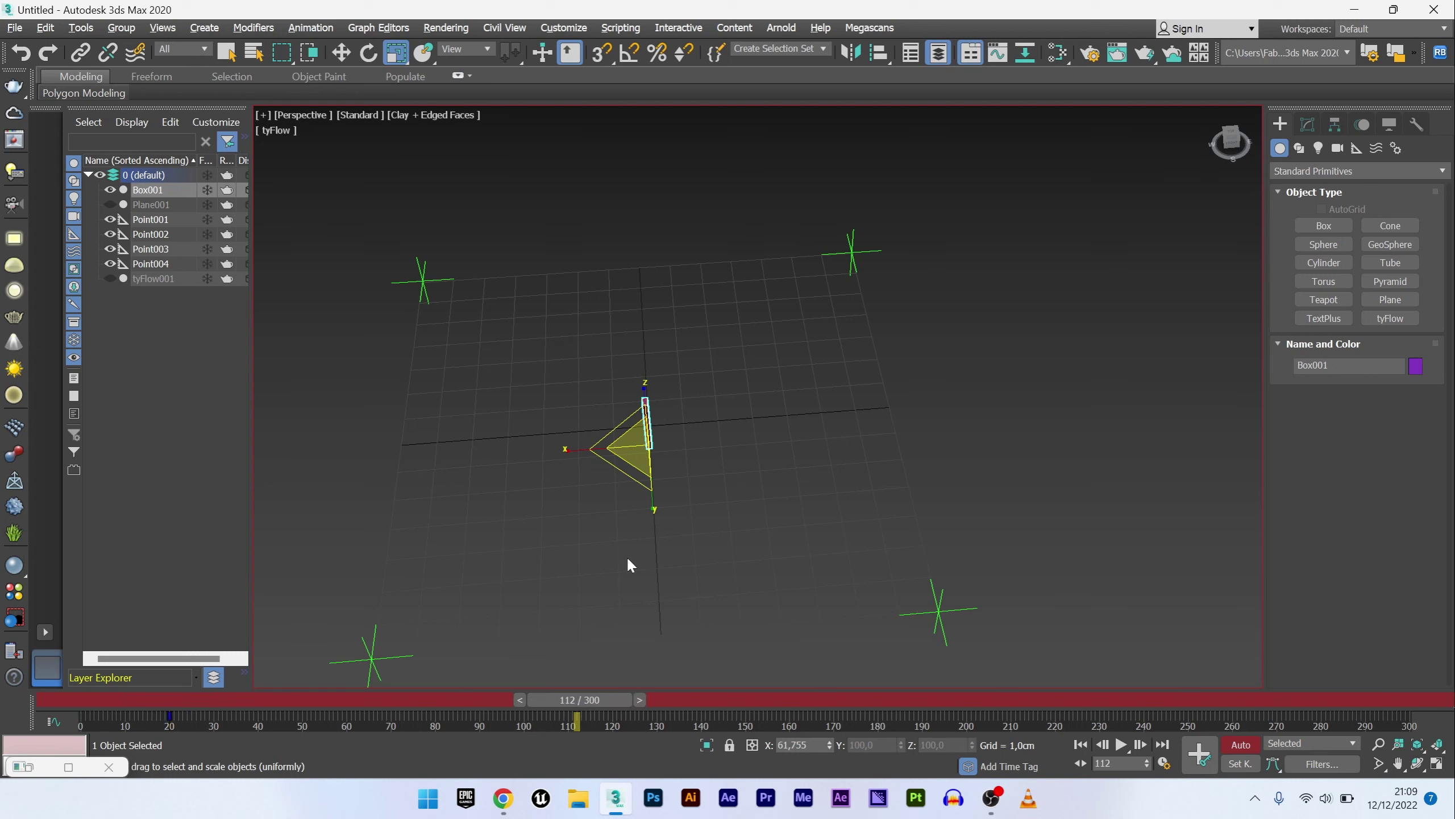
drag(565, 452, 364, 510)
drag(570, 452, 97, 476)
drag(149, 700, 613, 700)
key(n)
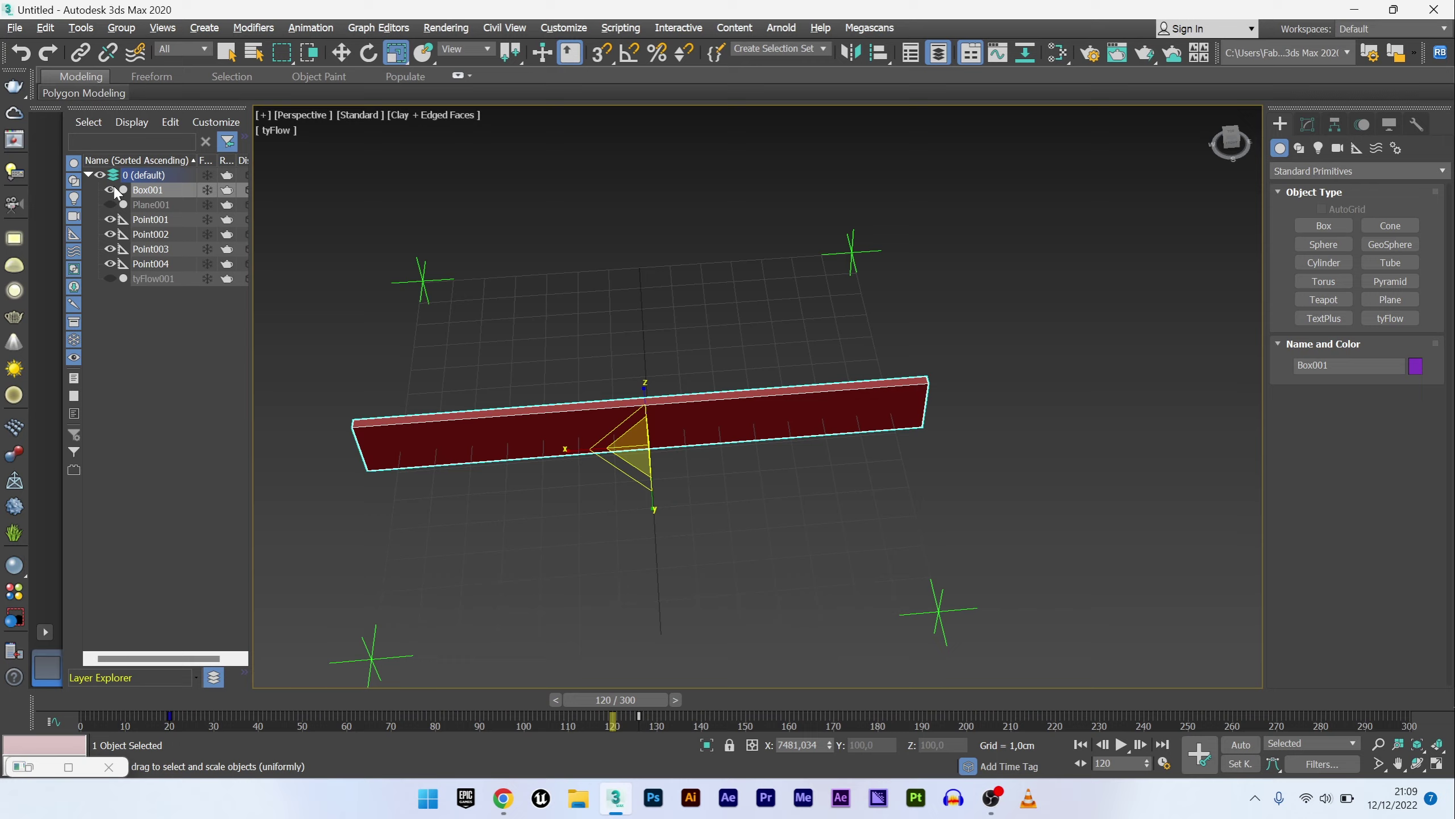
Step: Hide the box, unhide tyFlow001 and open its editor beside the cloth
click(111, 190)
click(109, 279)
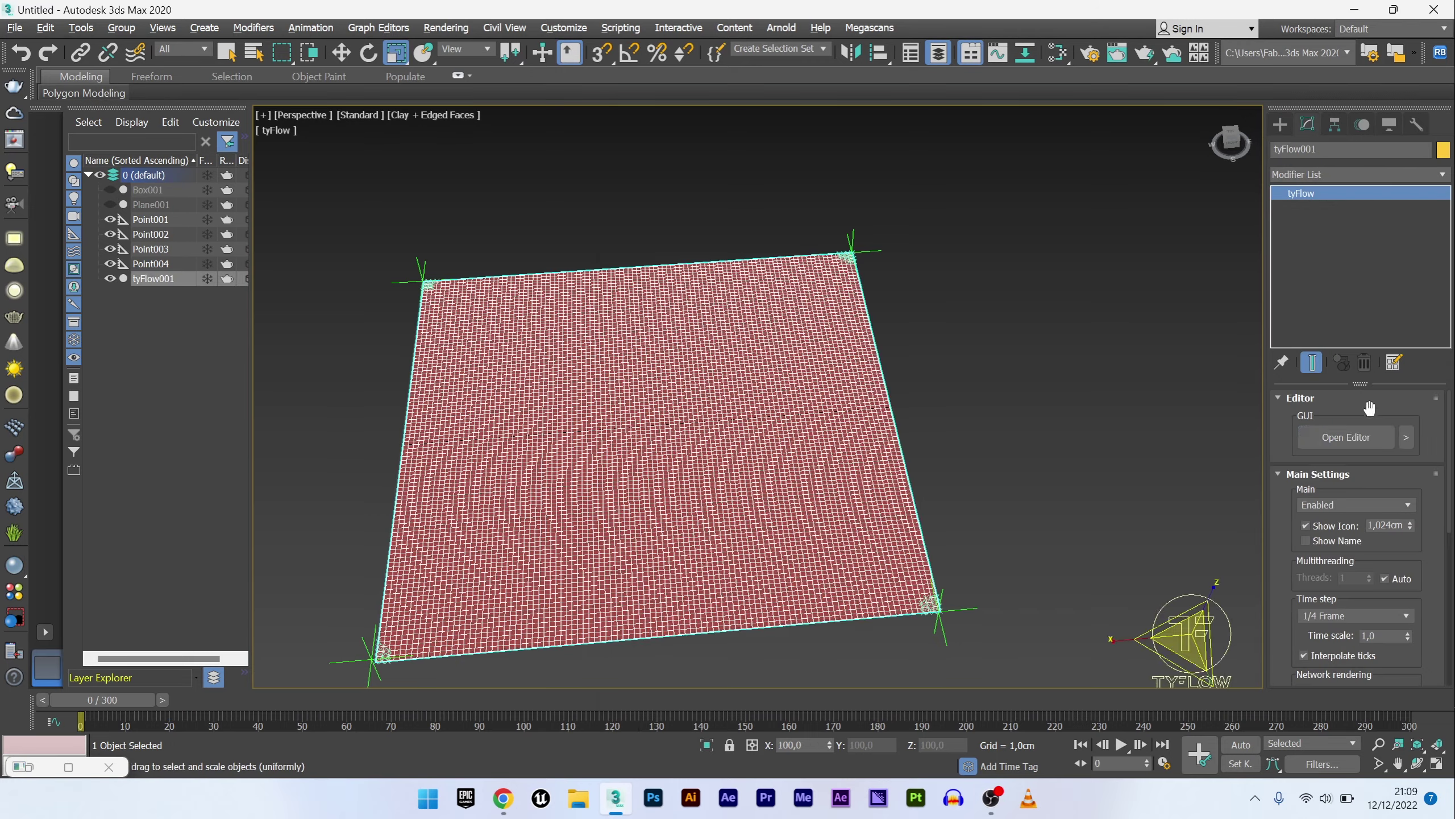
click(1366, 435)
drag(780, 118, 906, 130)
middle_drag(693, 310, 585, 289)
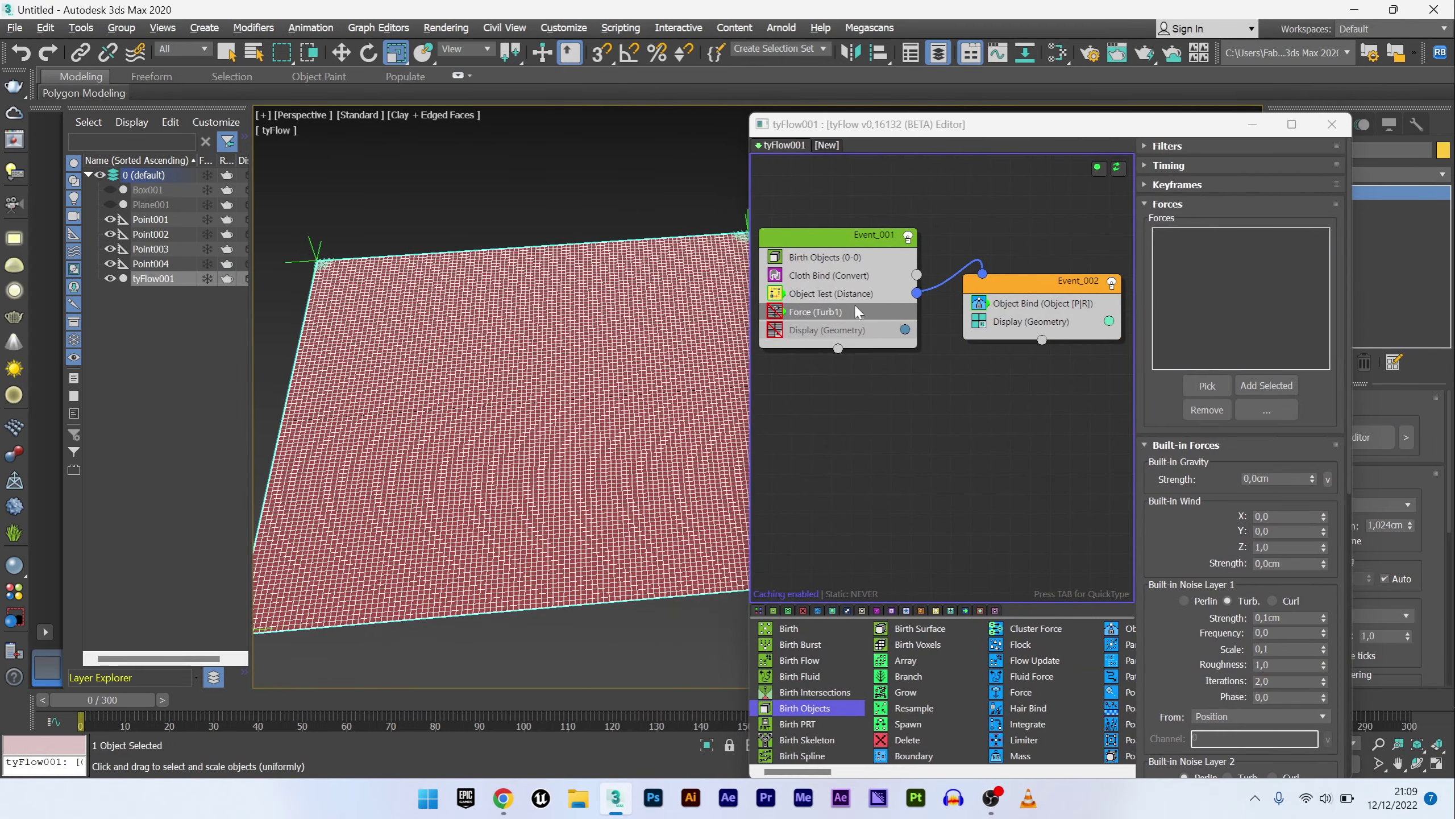
Step: Move the second event up and add a Surface Test operator below Object Test in the first event
drag(1011, 288, 1016, 245)
click(867, 290)
key(Tab)
text(sur)
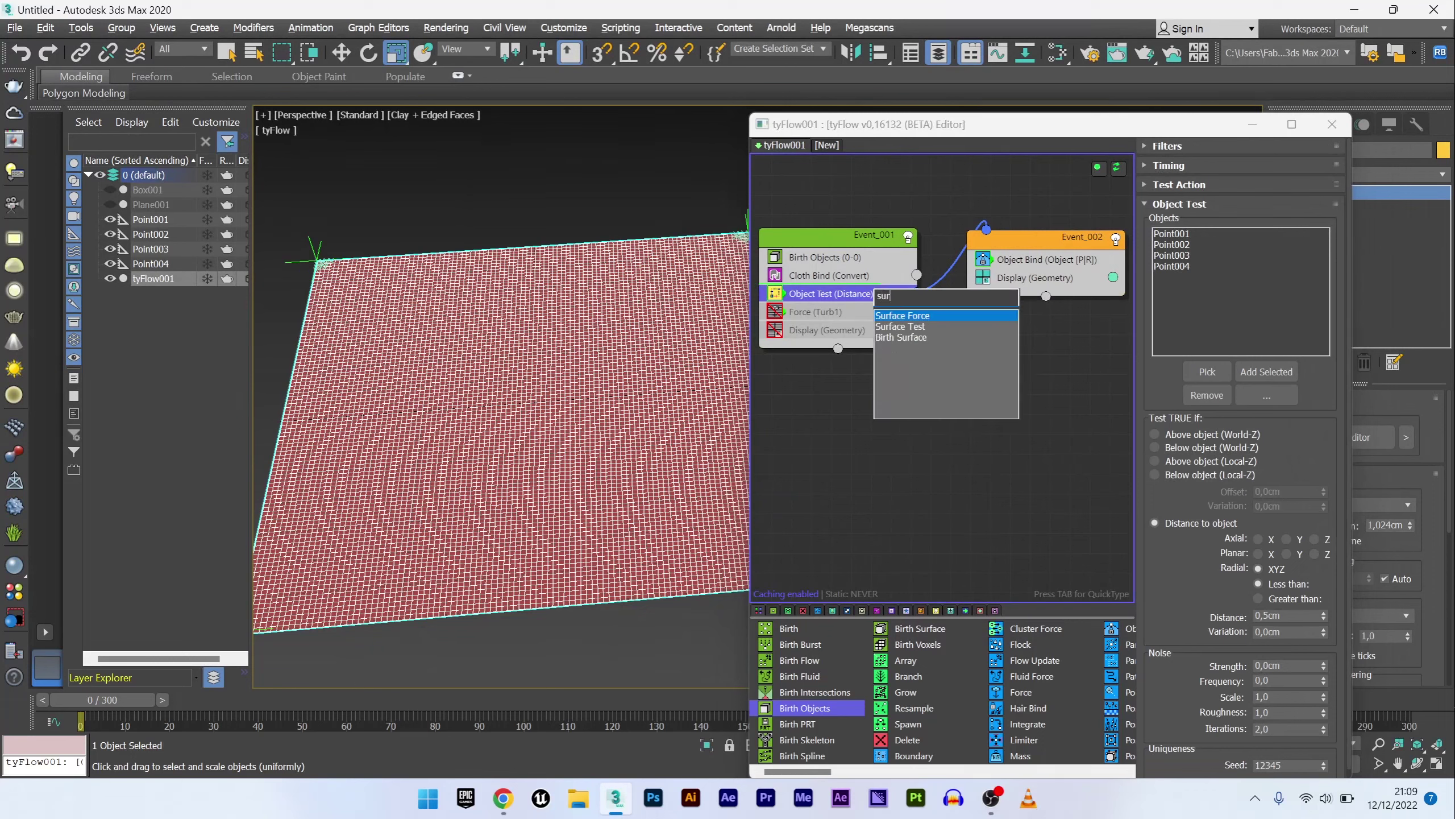
click(919, 327)
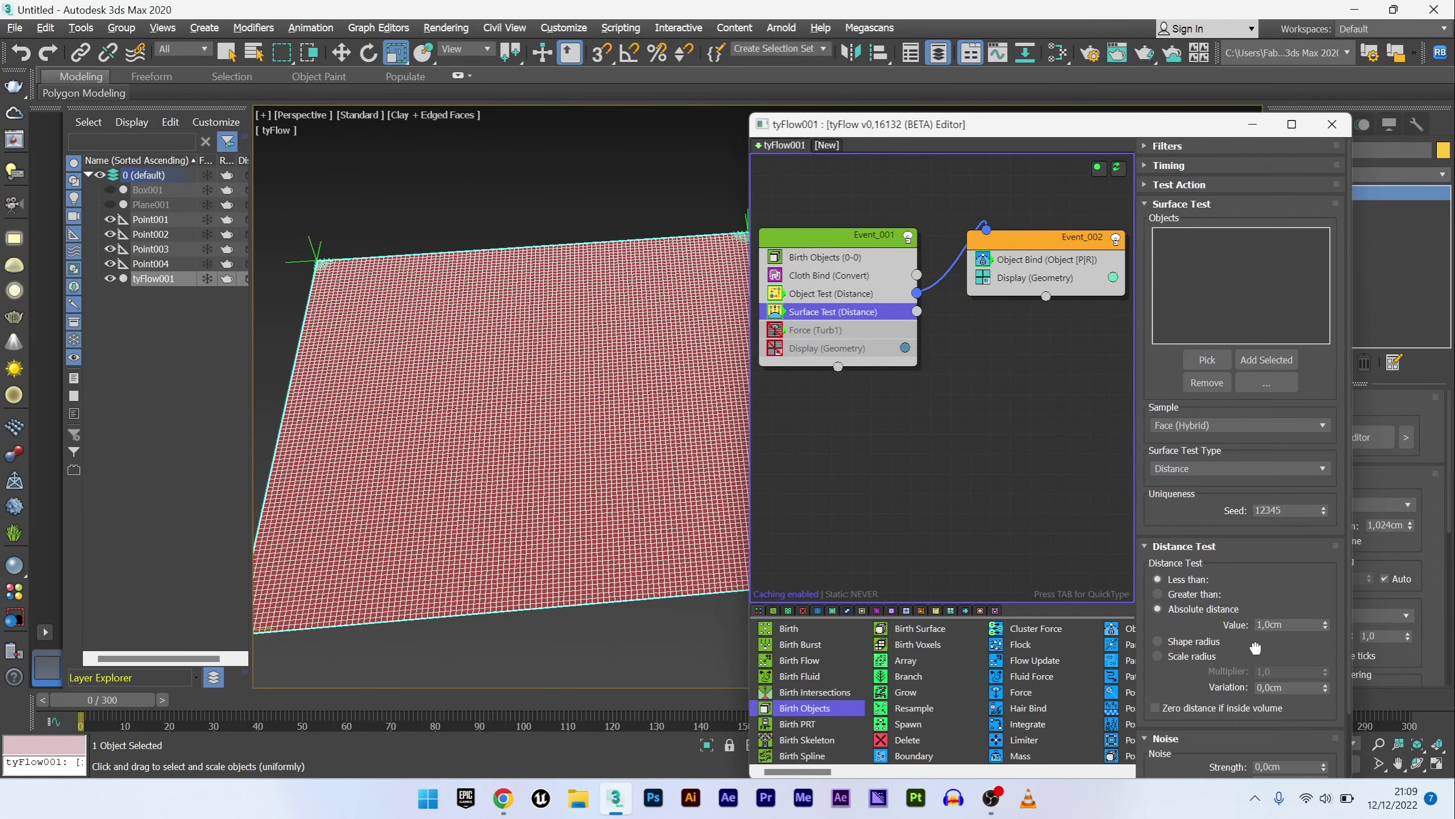
Step: Set the Surface Test type to Volume (Inside) and assign Box001 as its test object
scroll(1255, 647, down, 2)
click(1214, 396)
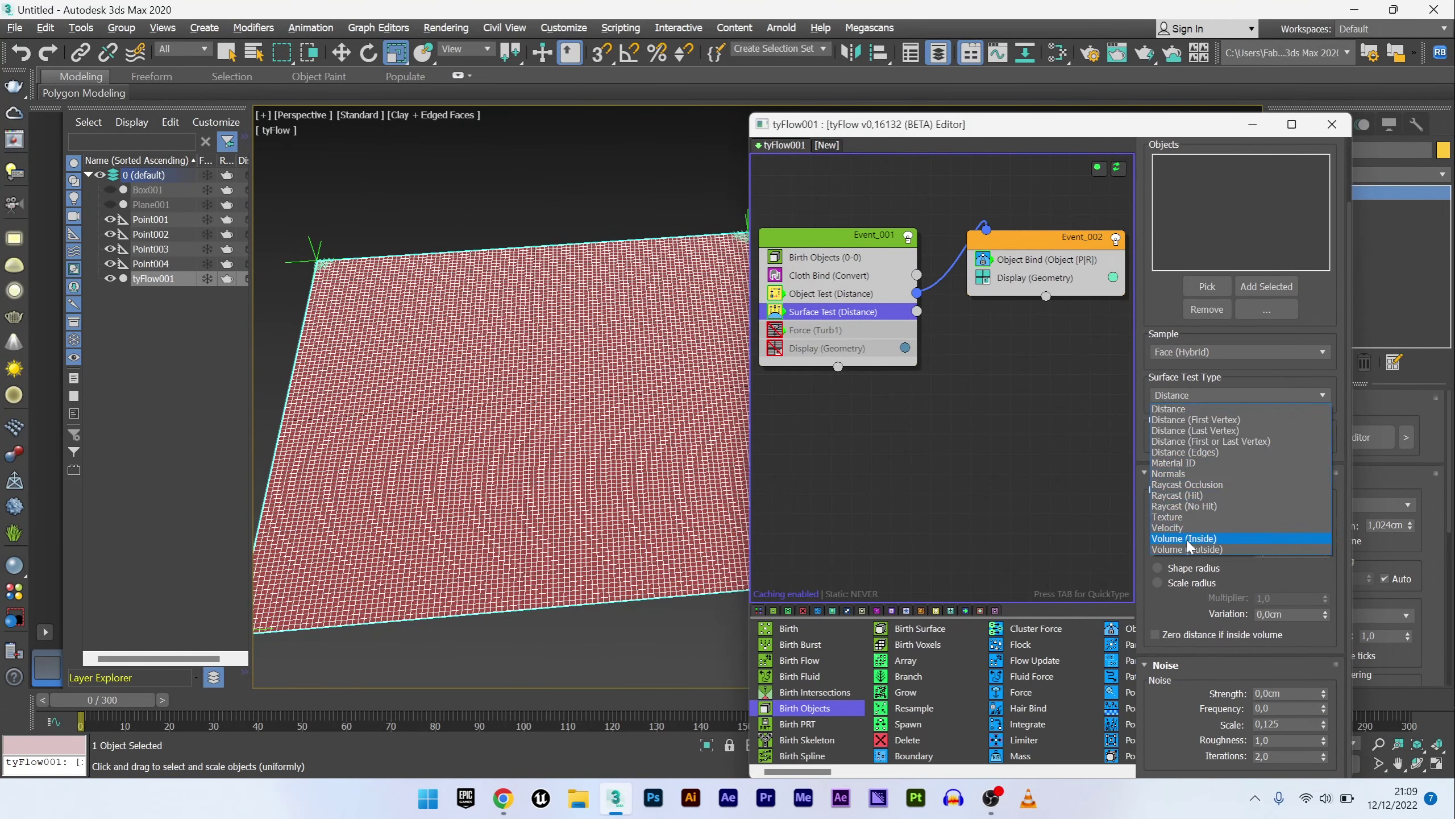
click(1185, 539)
click(1207, 359)
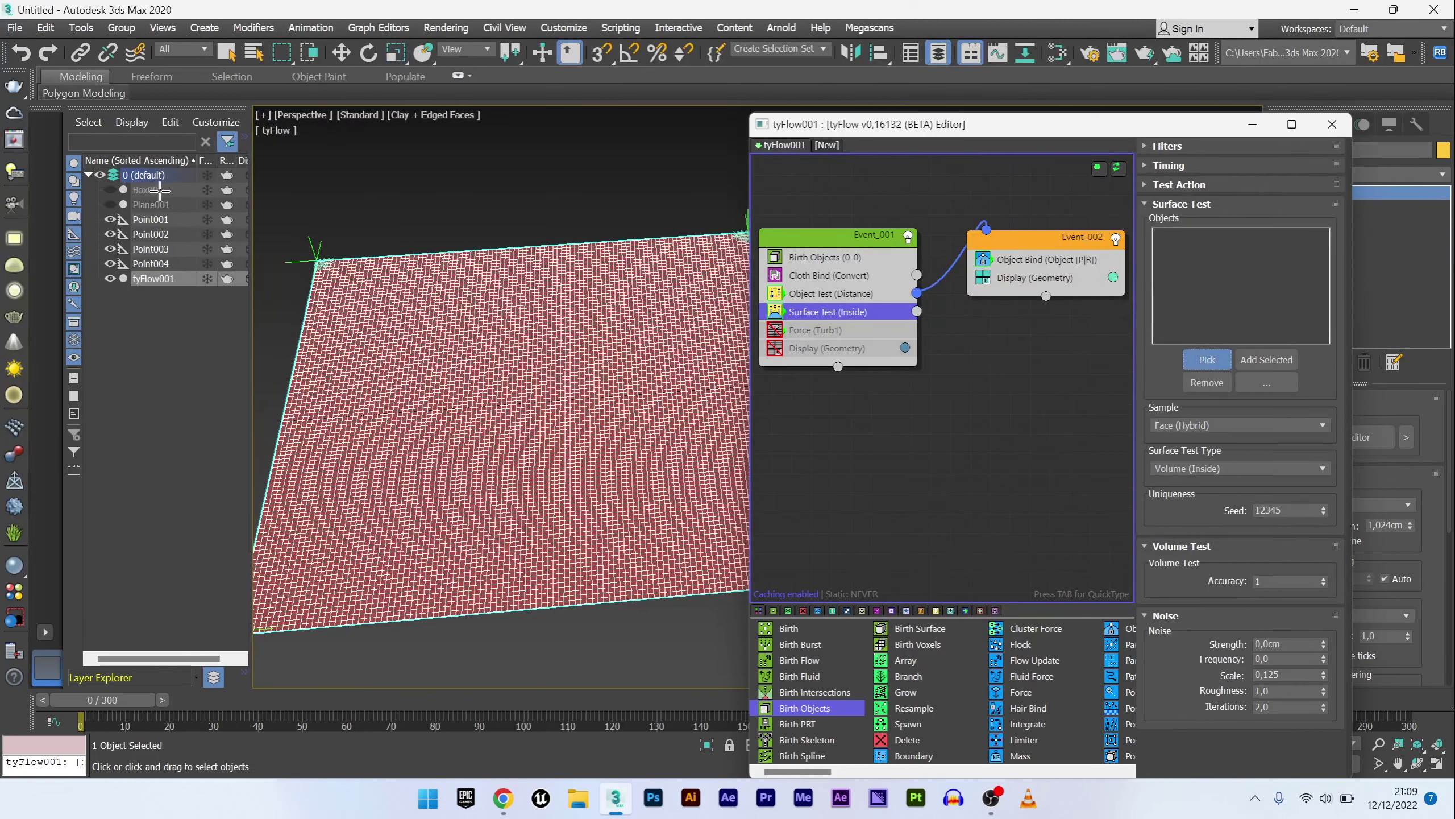
key(r)
Step: Create a third event with a Modify Bindings operator and connect the Surface Test output to it
click(962, 398)
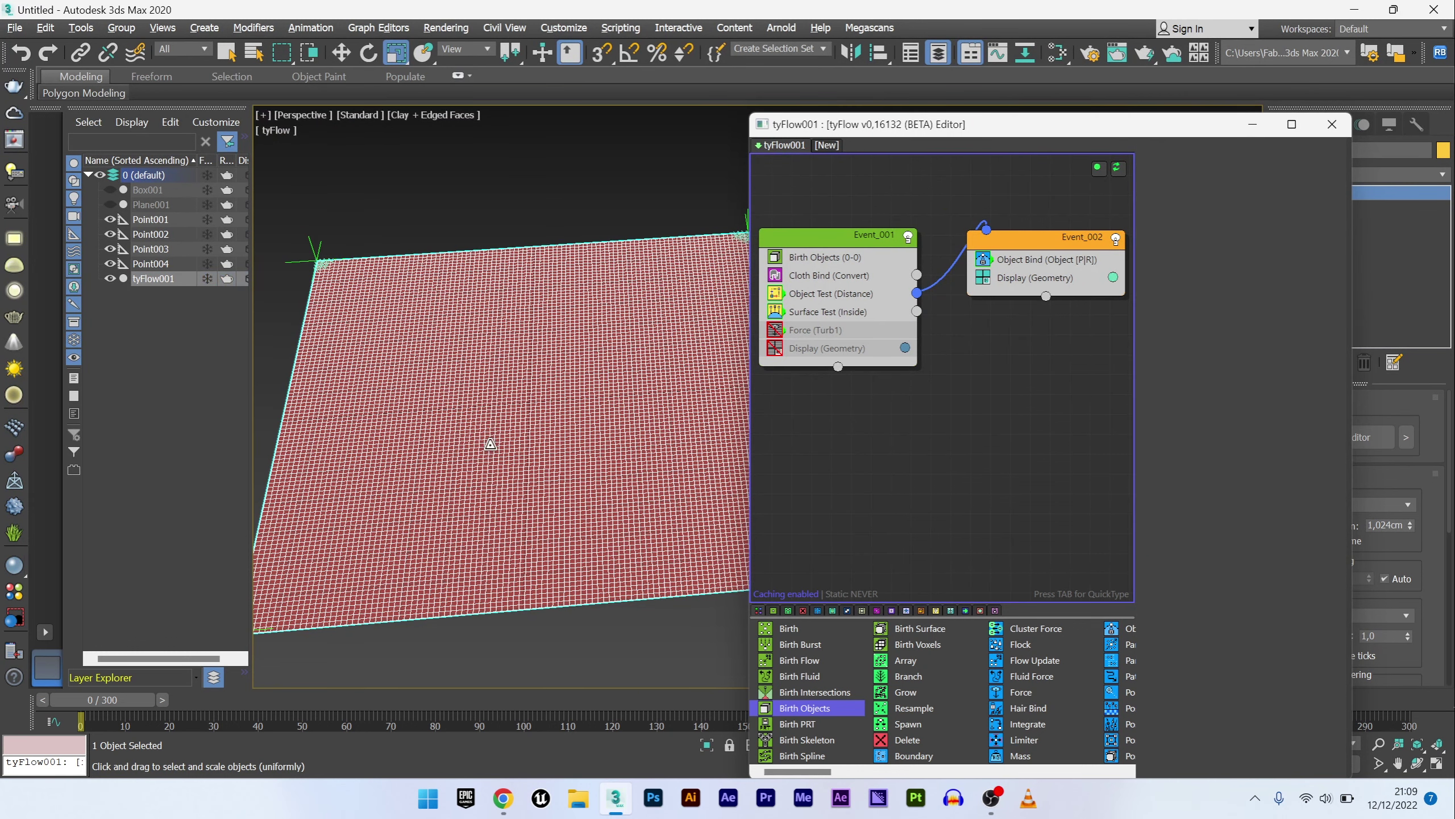
key(Tab)
text(mod)
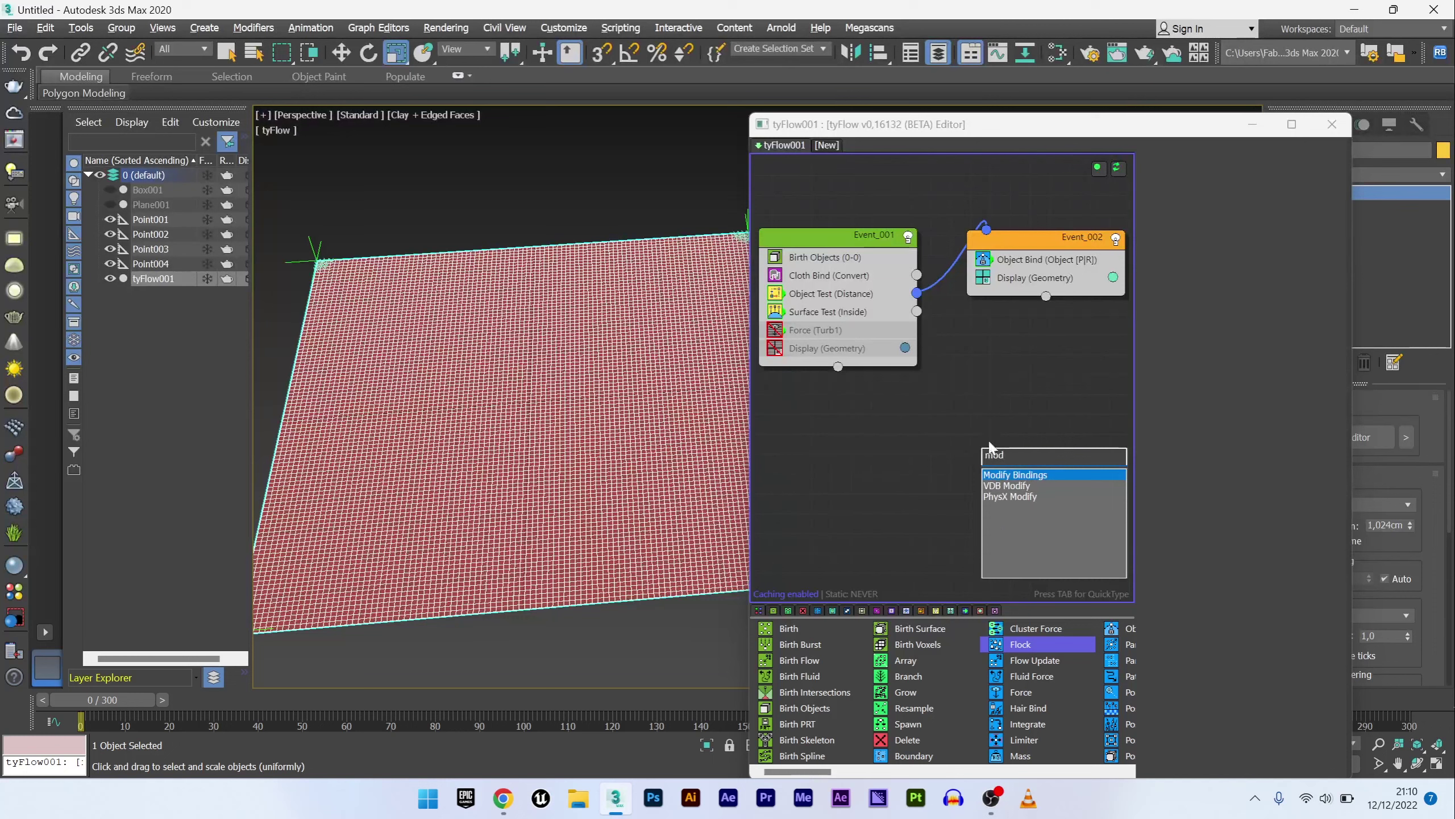
click(1015, 474)
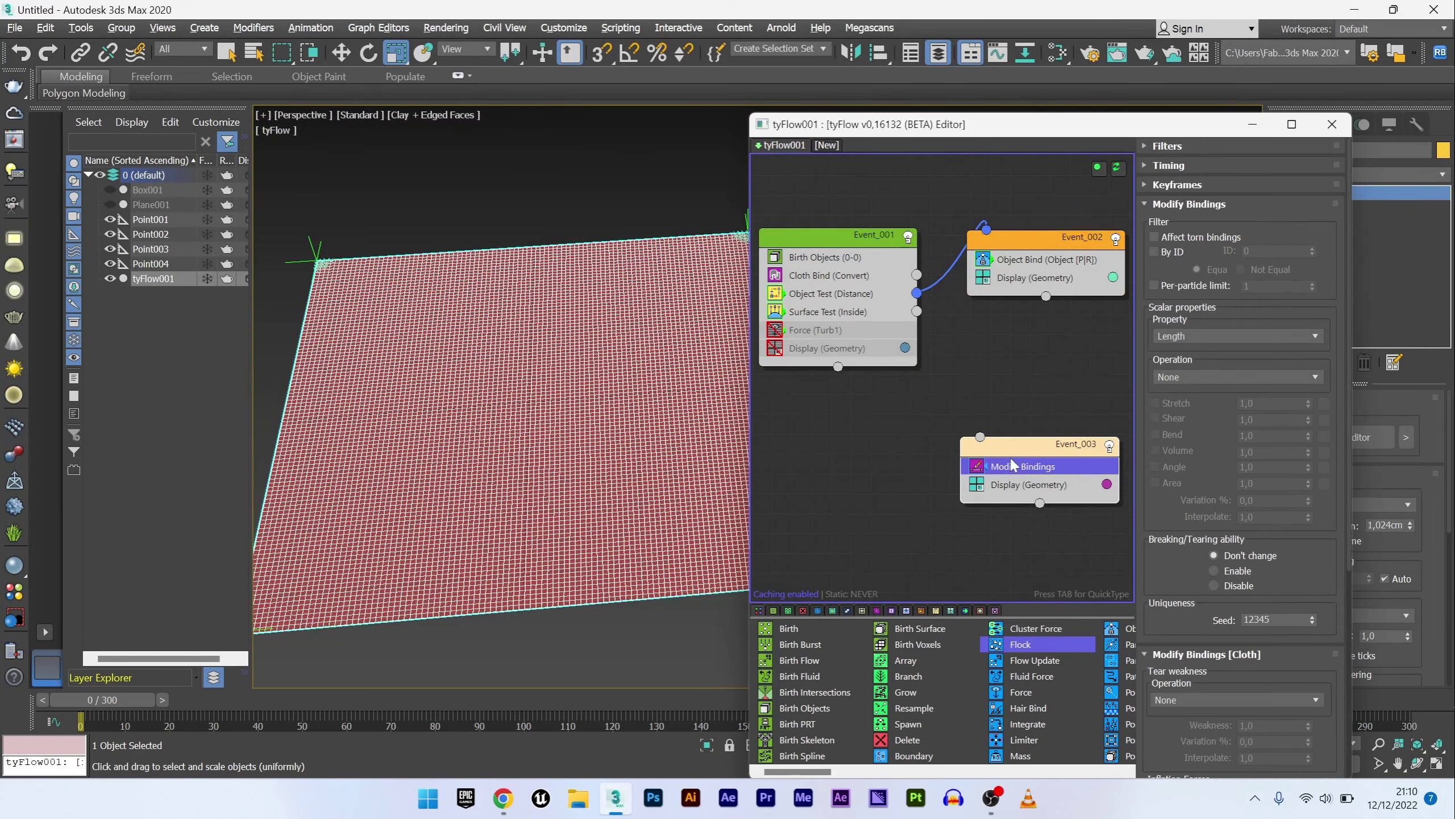
drag(999, 373, 973, 363)
Step: Keep Length as the Modify Bindings property and set its operation to Multiply Current
drag(1175, 502, 1166, 435)
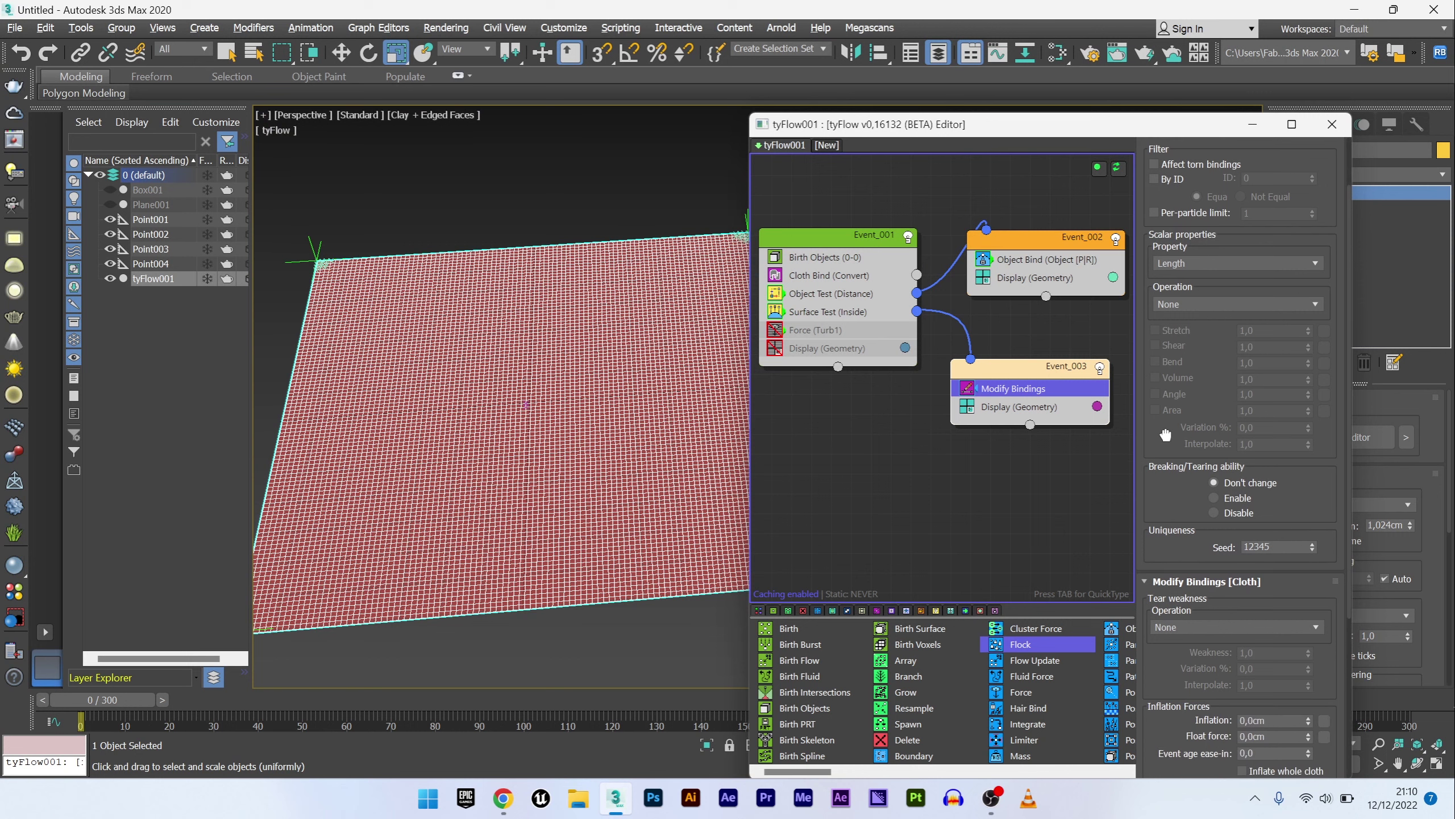
click(1181, 264)
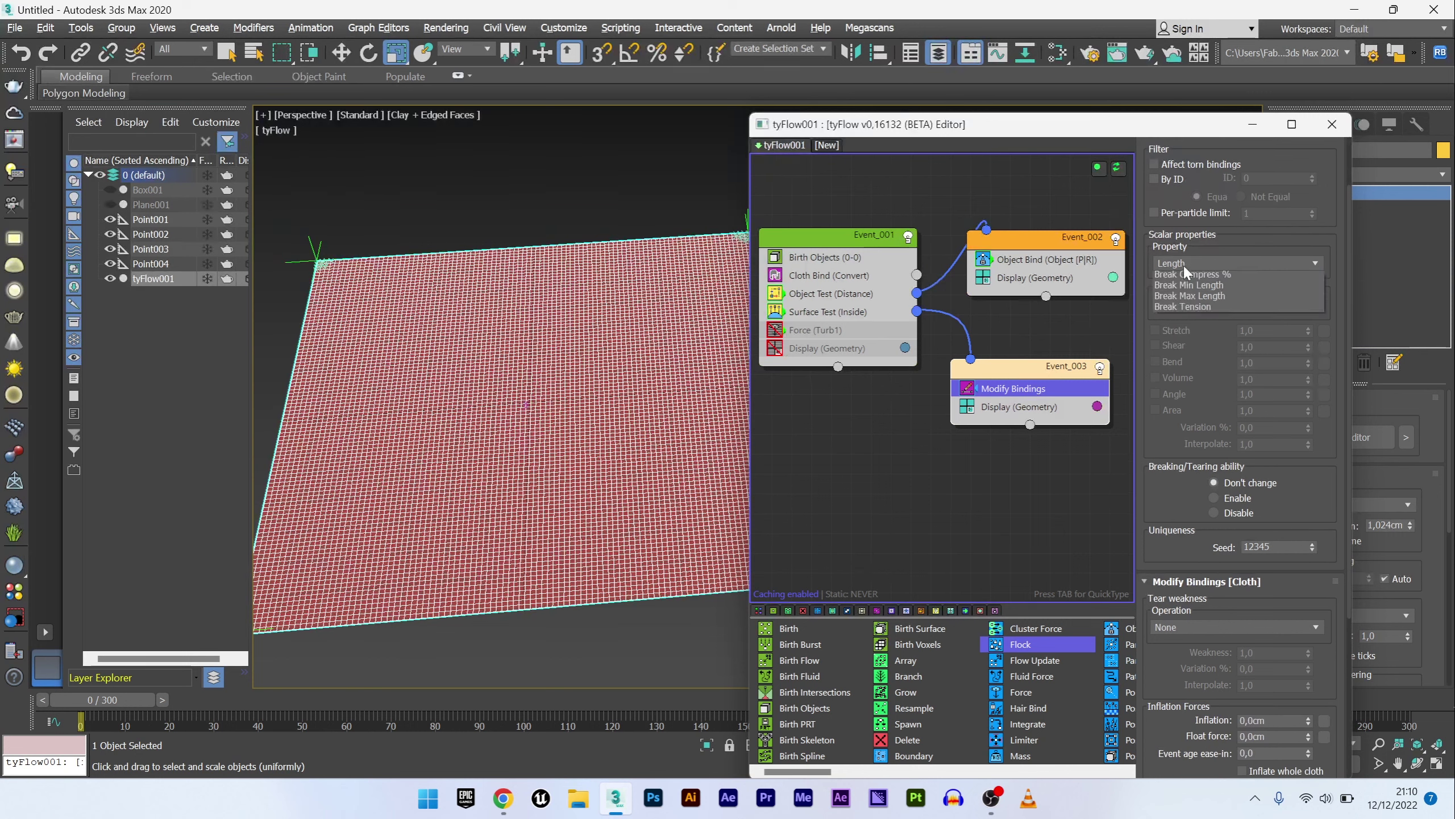
click(1176, 277)
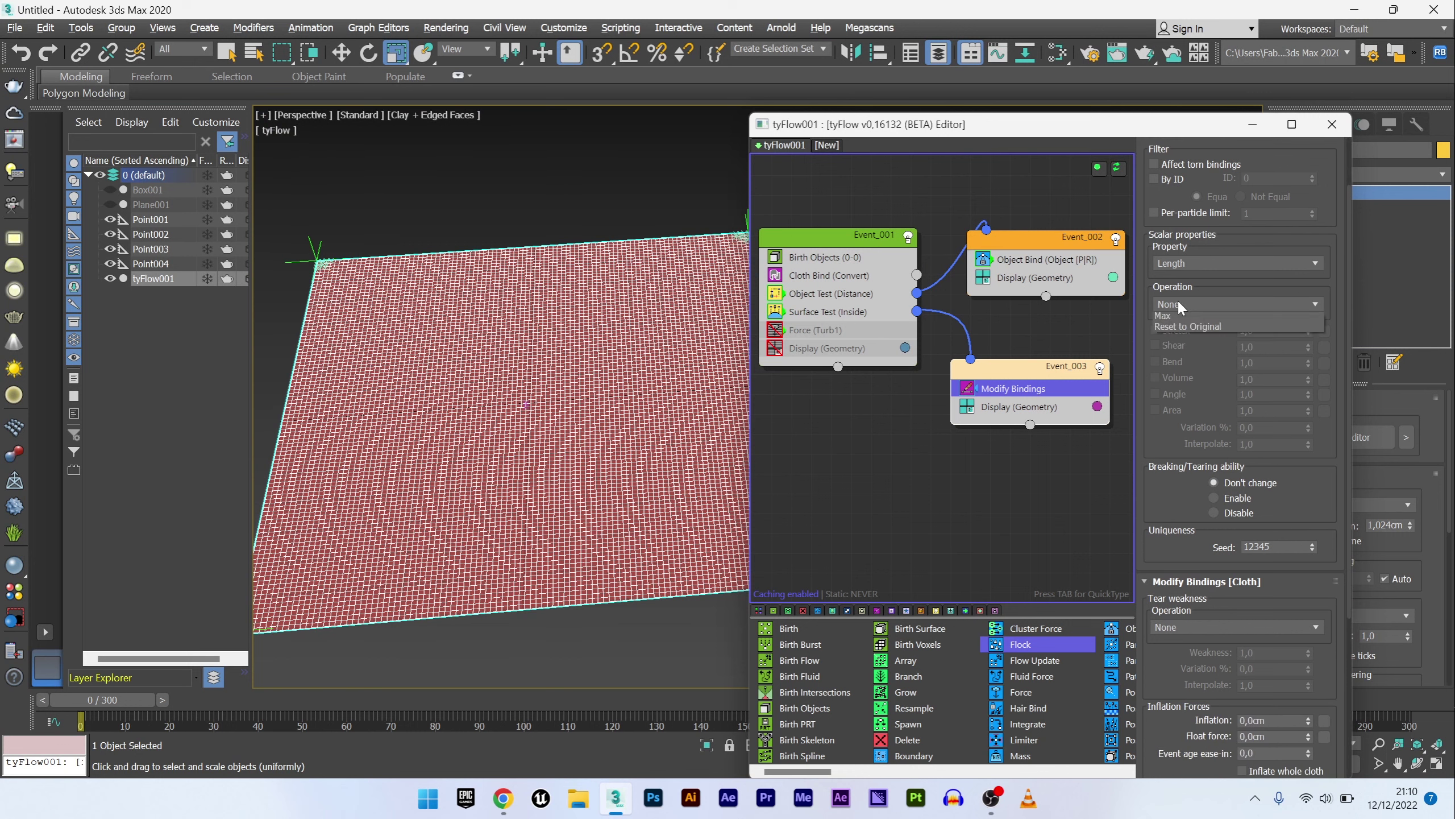
click(1178, 302)
click(1184, 360)
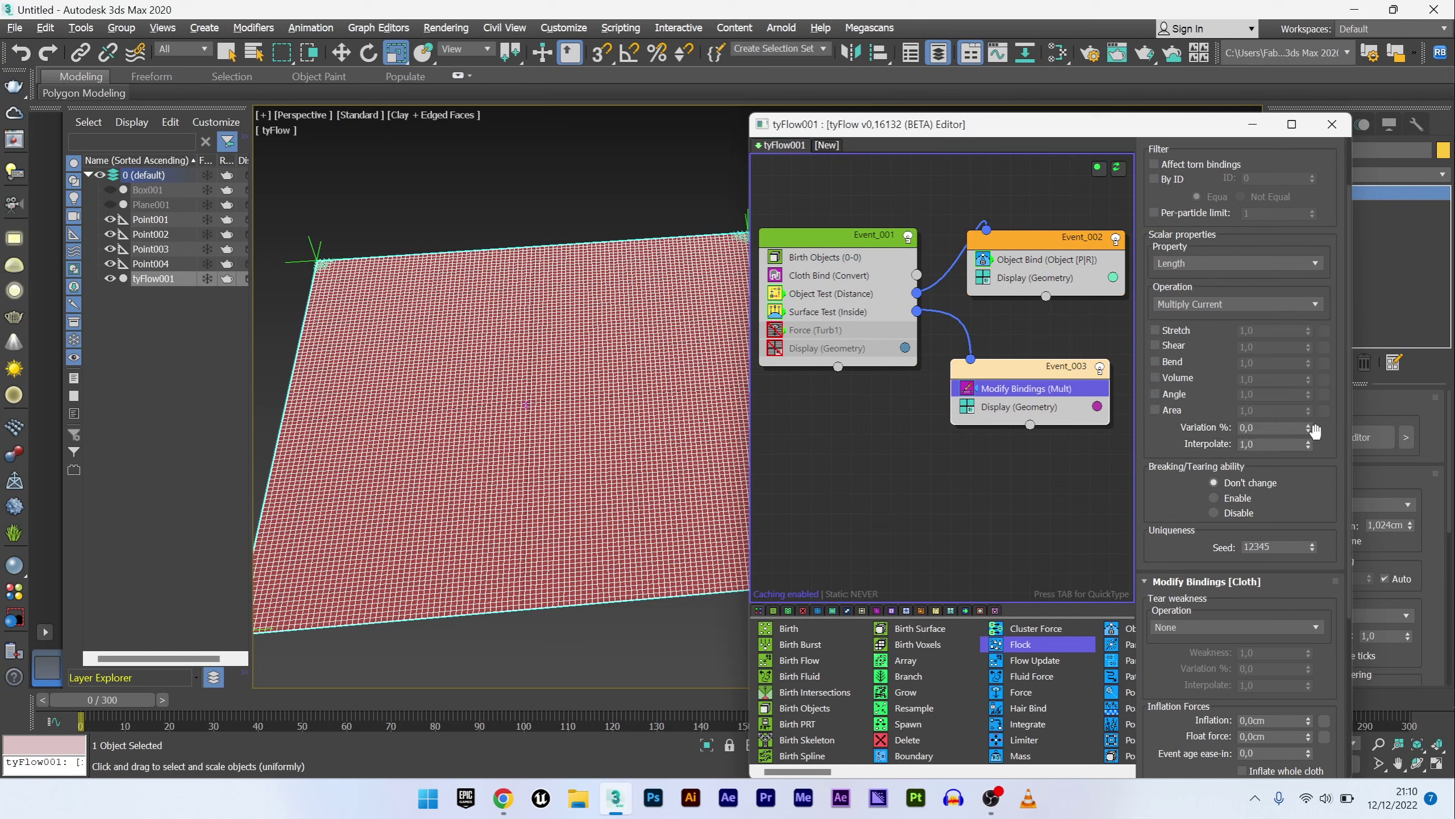
Step: Enable the Stretch, Shear and Bend multipliers in Modify Bindings and set them to 0,3, 0,3 and 0,5
click(1175, 332)
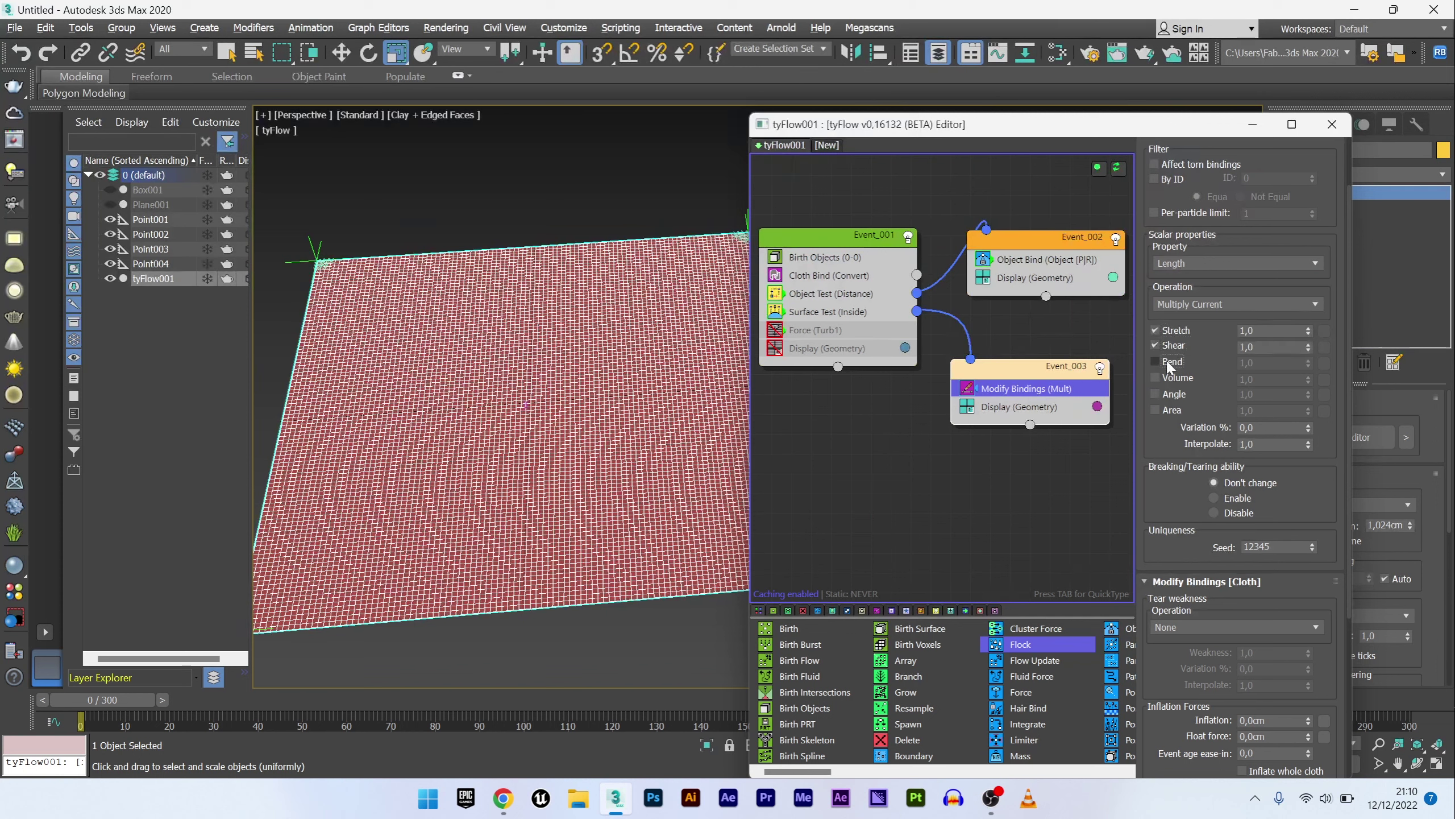
click(1169, 362)
click(1282, 332)
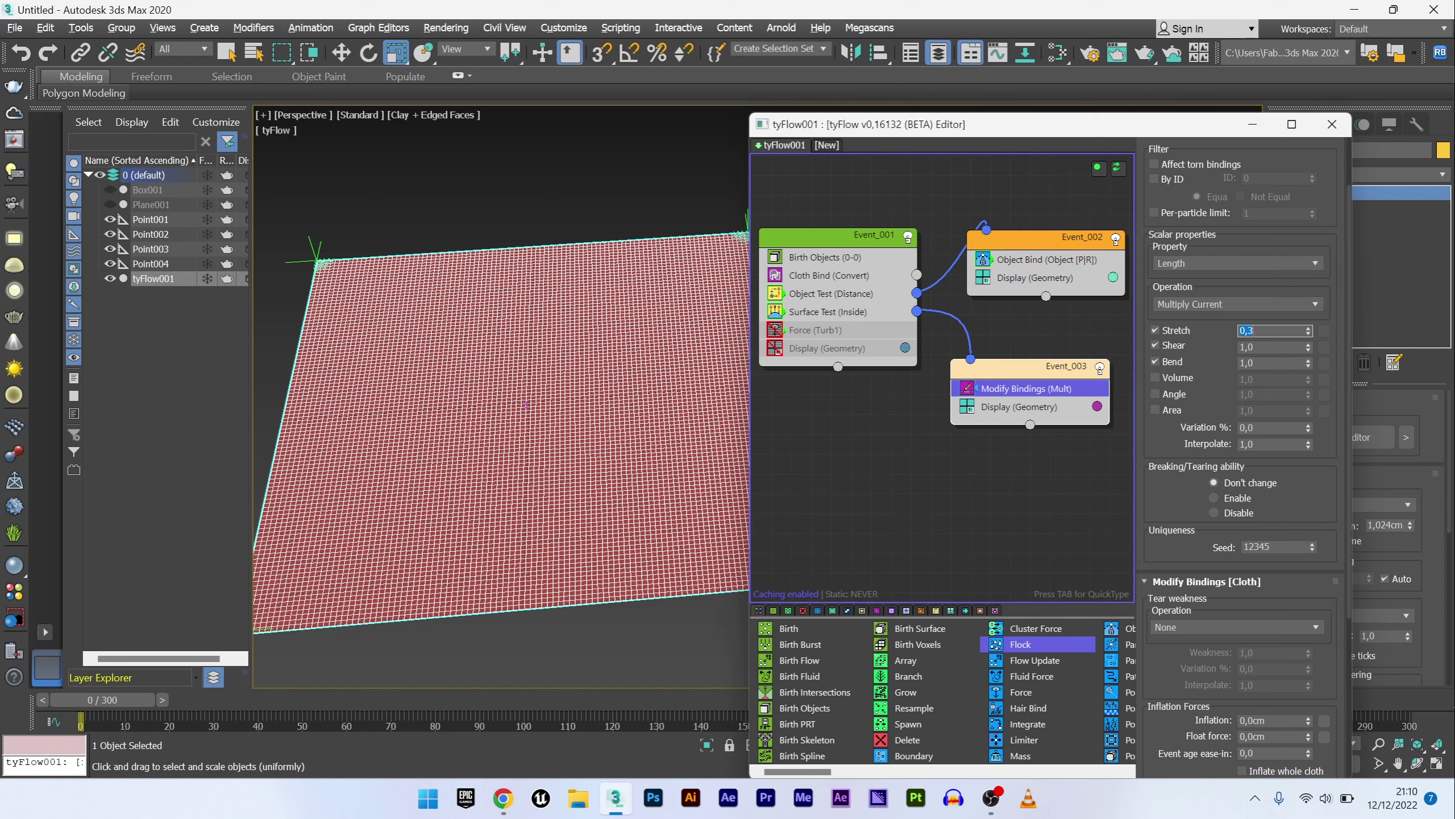
click(1268, 346)
click(1260, 362)
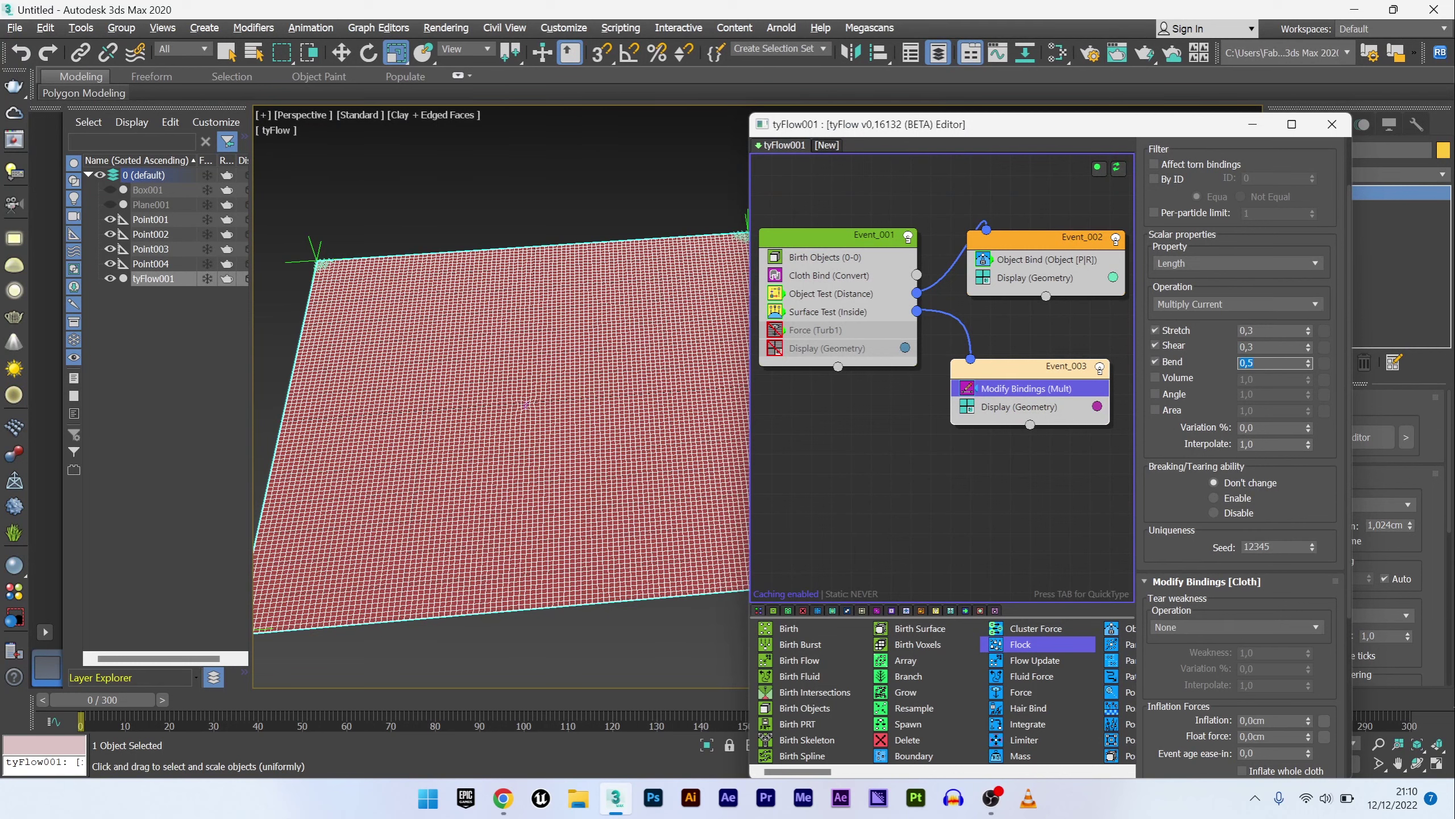
Step: Preview the shrinking cloth up to about frame 88, disable the third event's Display operator and return to frame 0
drag(1067, 135, 1120, 131)
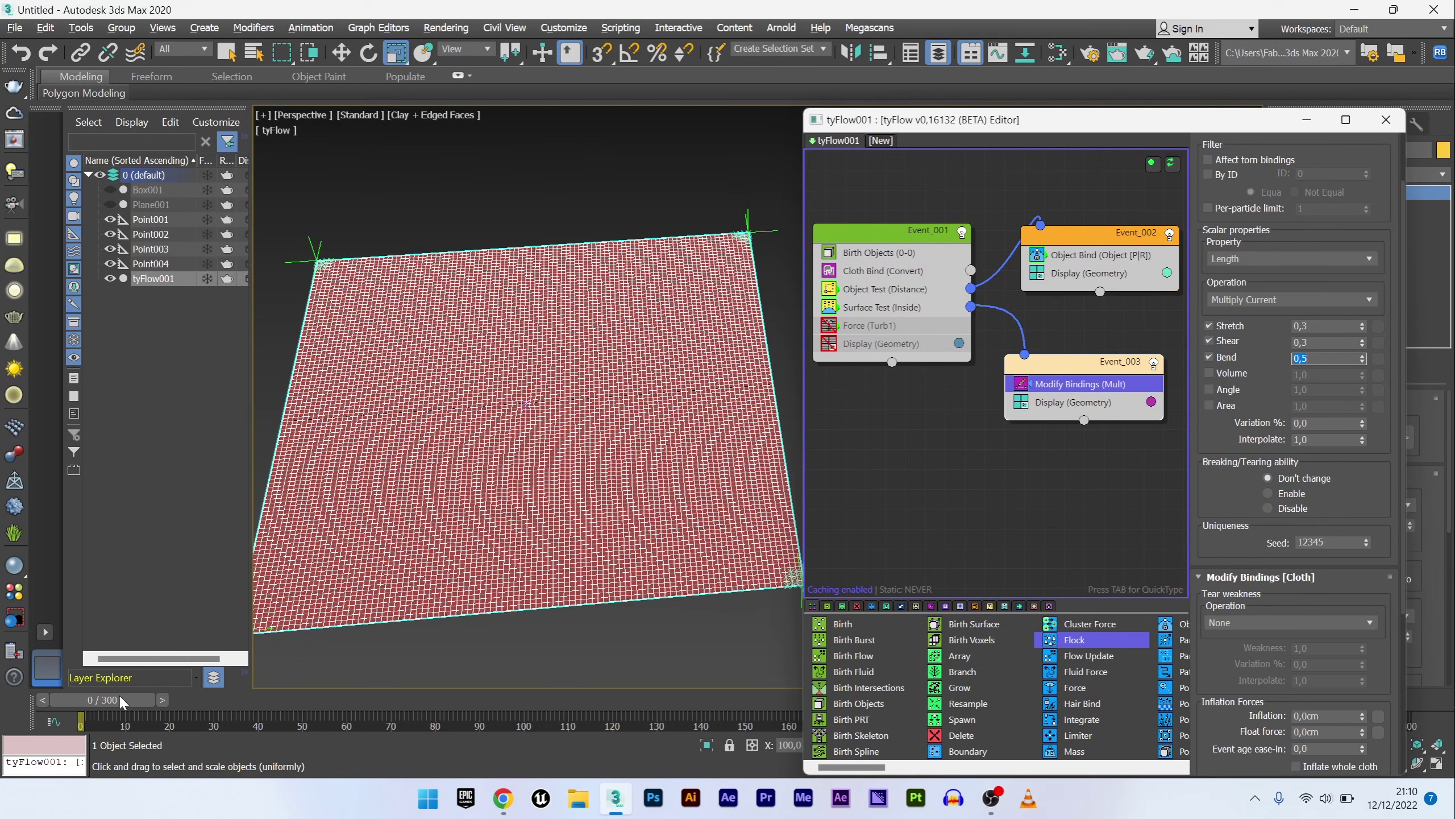
drag(122, 702, 496, 713)
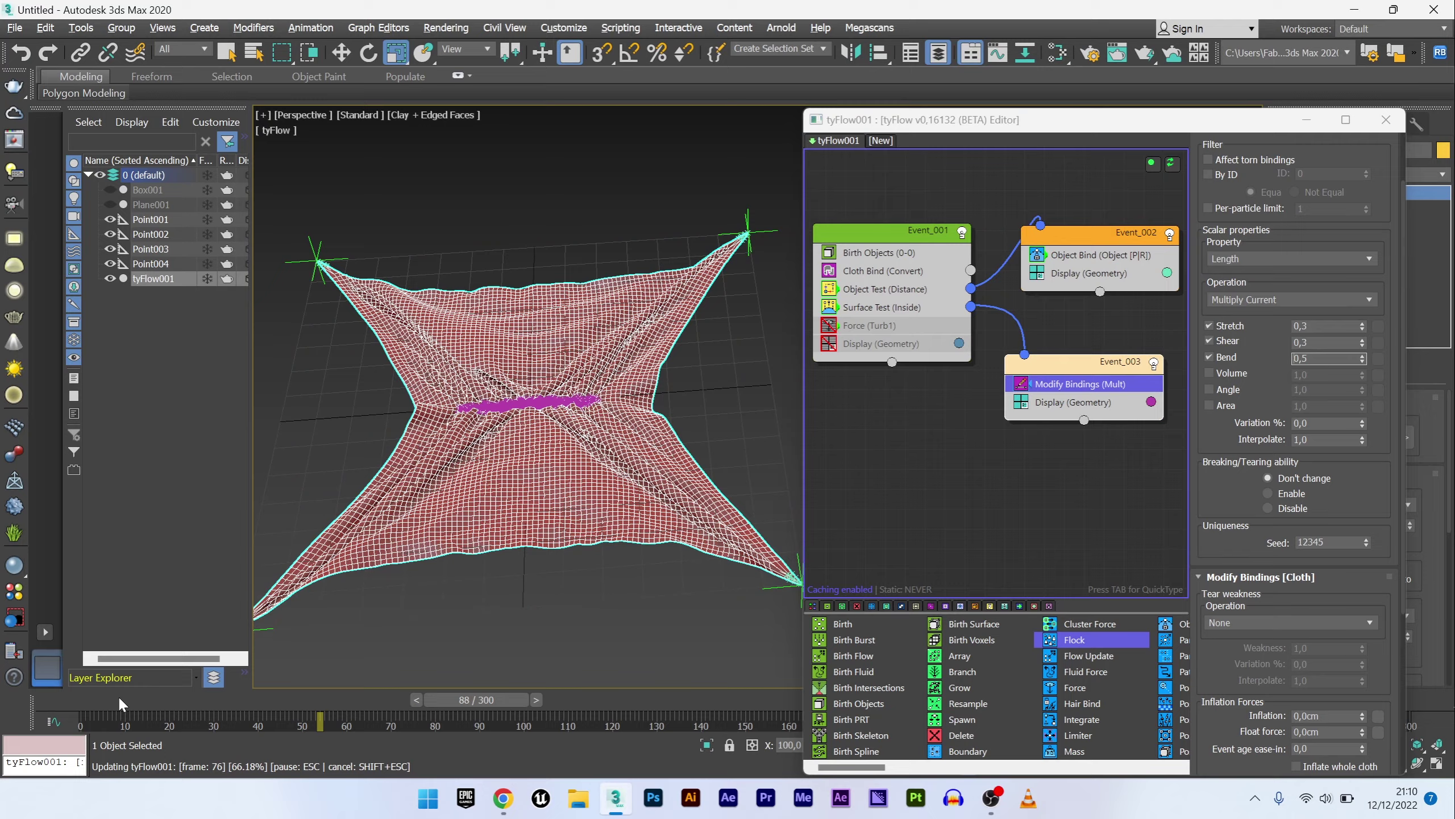
mouse_move(123, 704)
mouse_down()
mouse_move(97, 706)
mouse_move(240, 709)
mouse_move(92, 711)
mouse_move(139, 711)
mouse_up()
click(512, 659)
key(r)
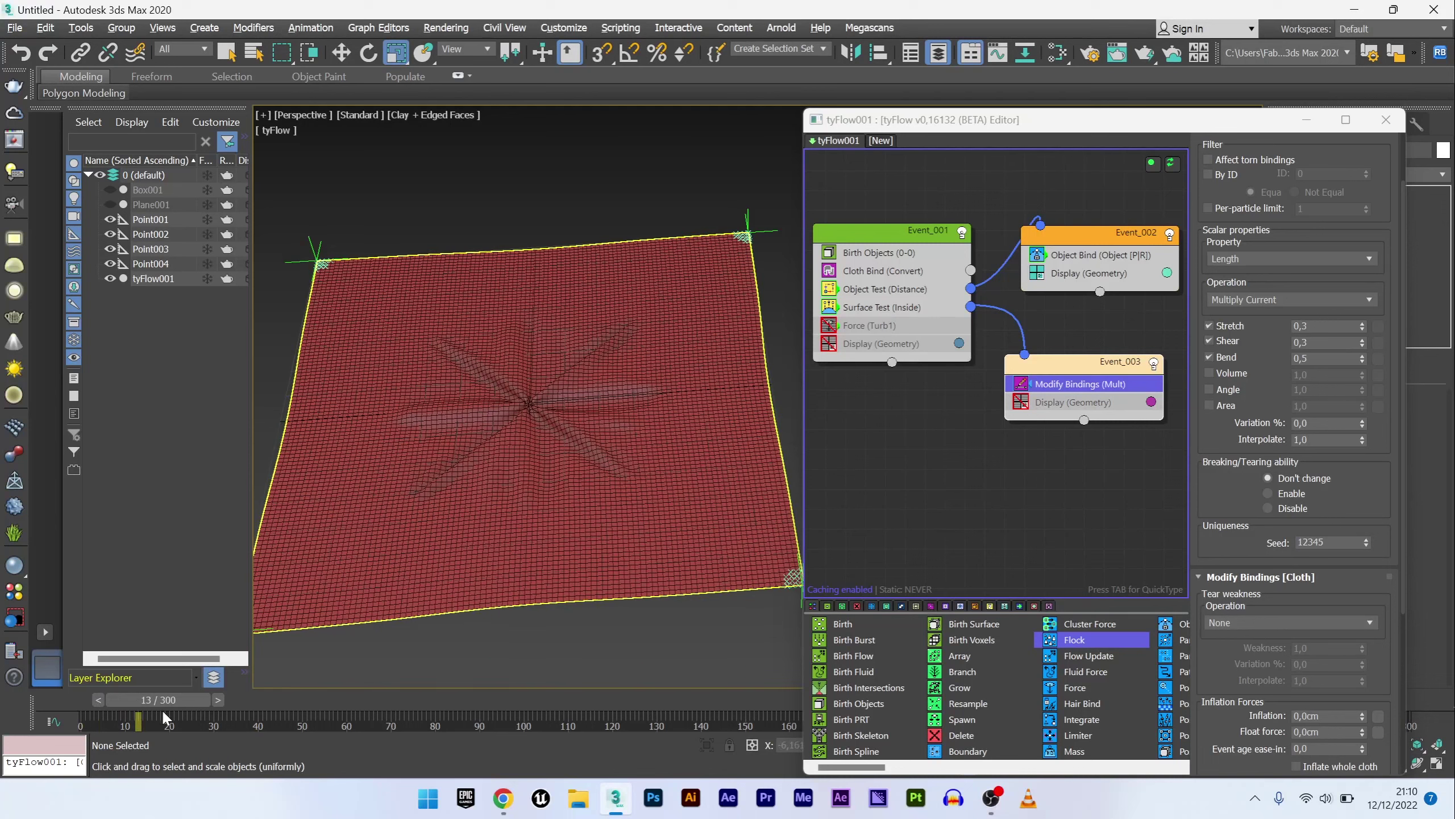
drag(175, 694, 86, 695)
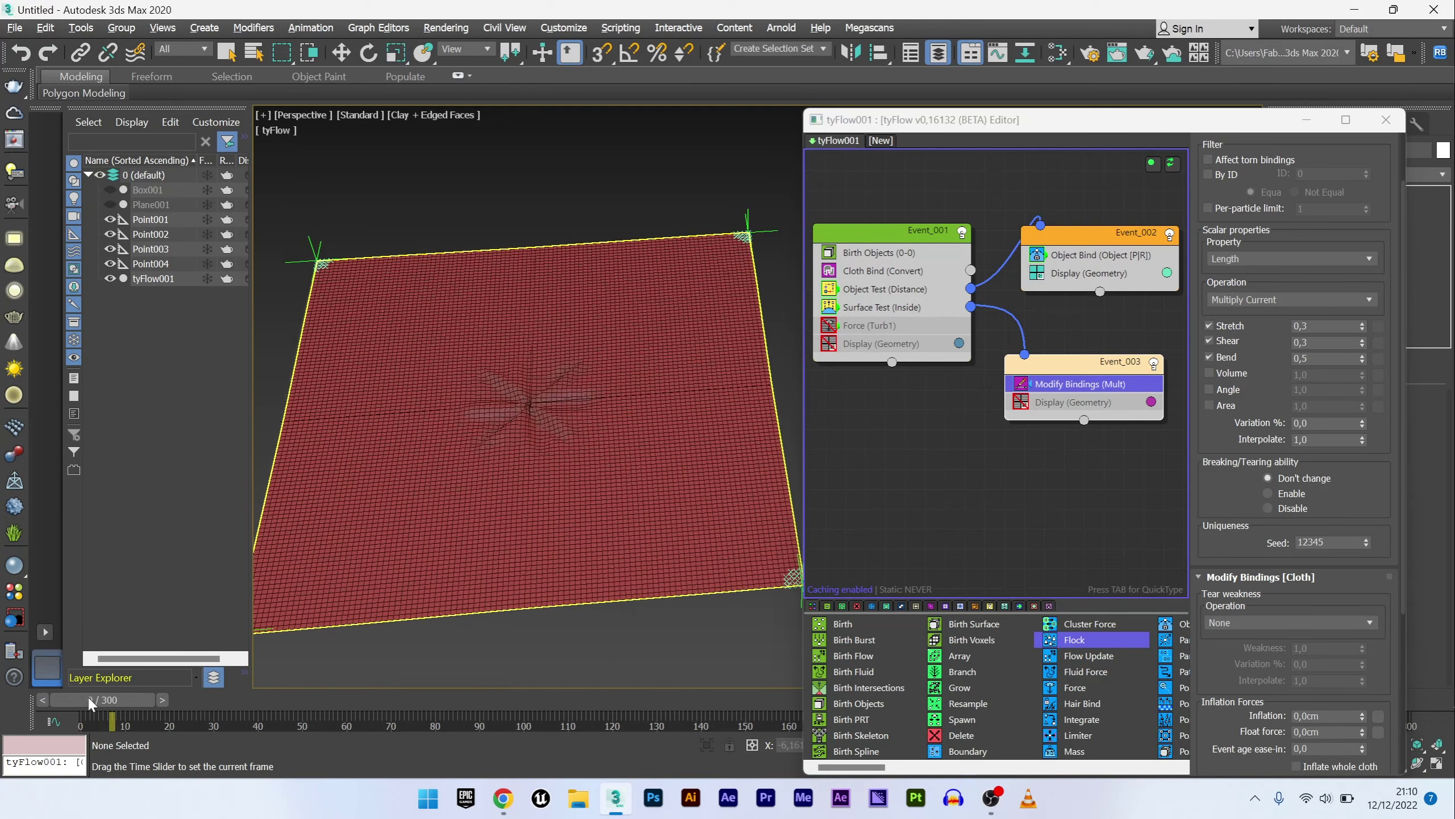
Step: Set the Surface Test operator's timing to Event Age with the range starting at 20
click(885, 313)
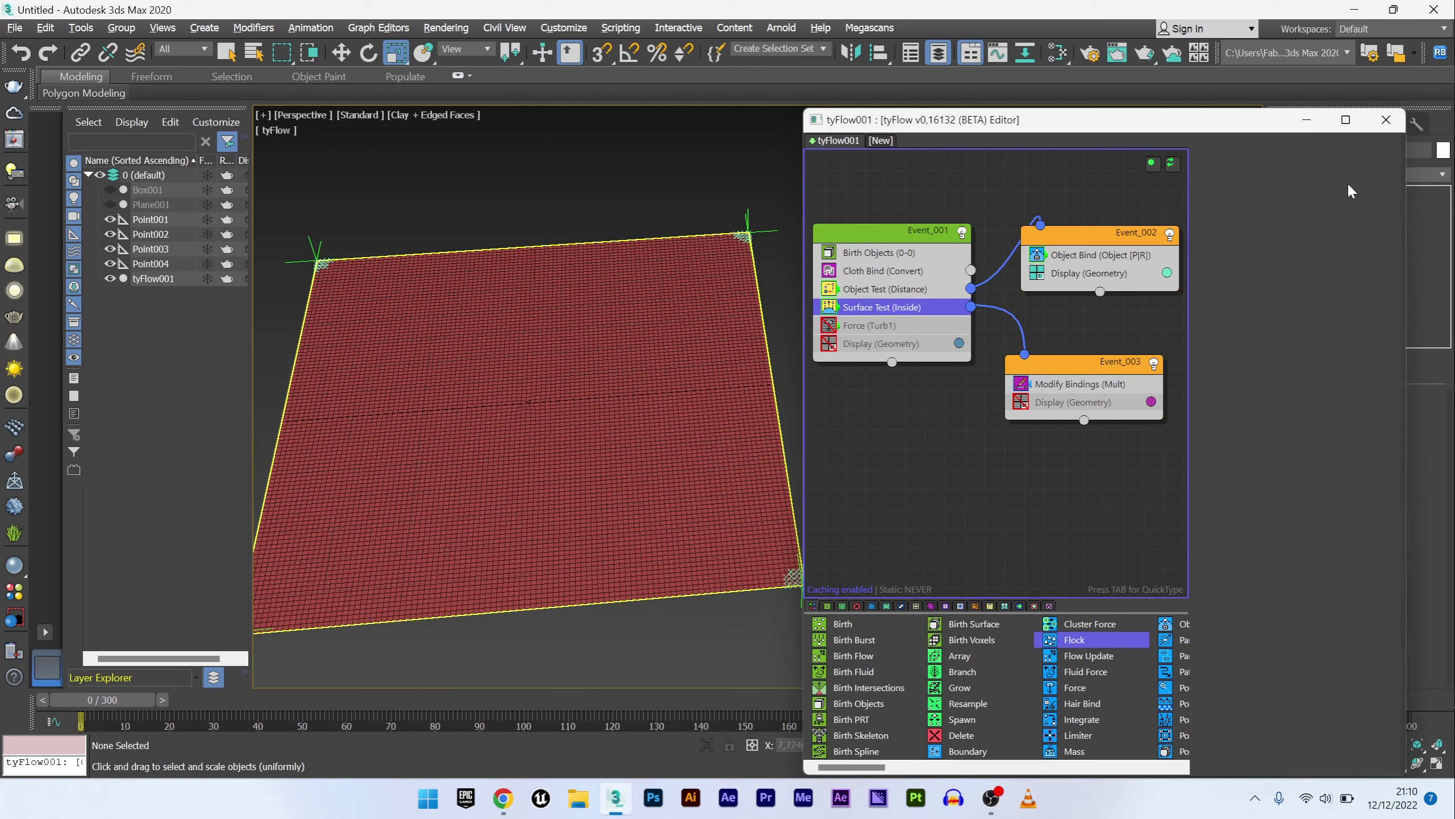
click(1226, 162)
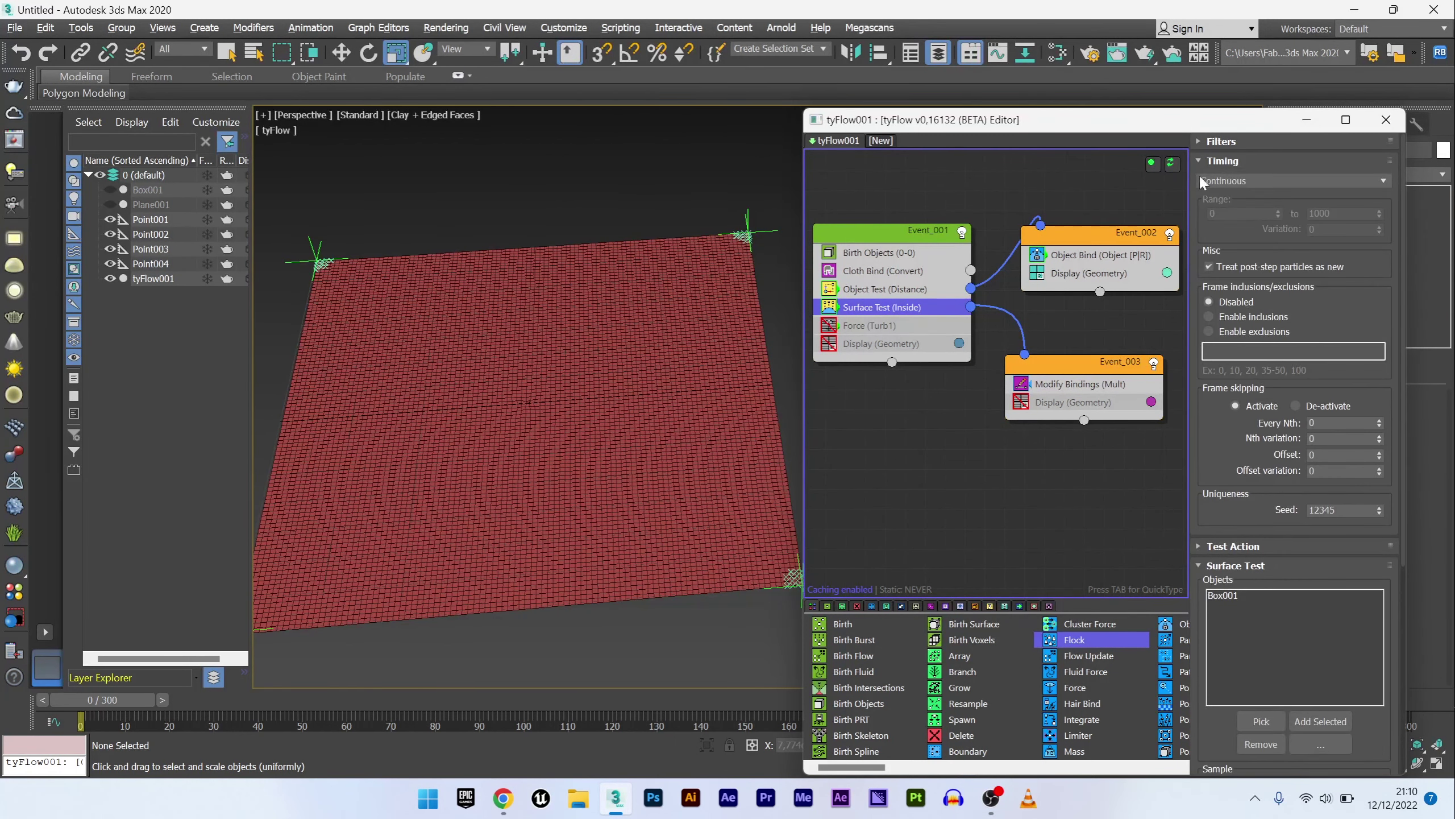
click(1224, 179)
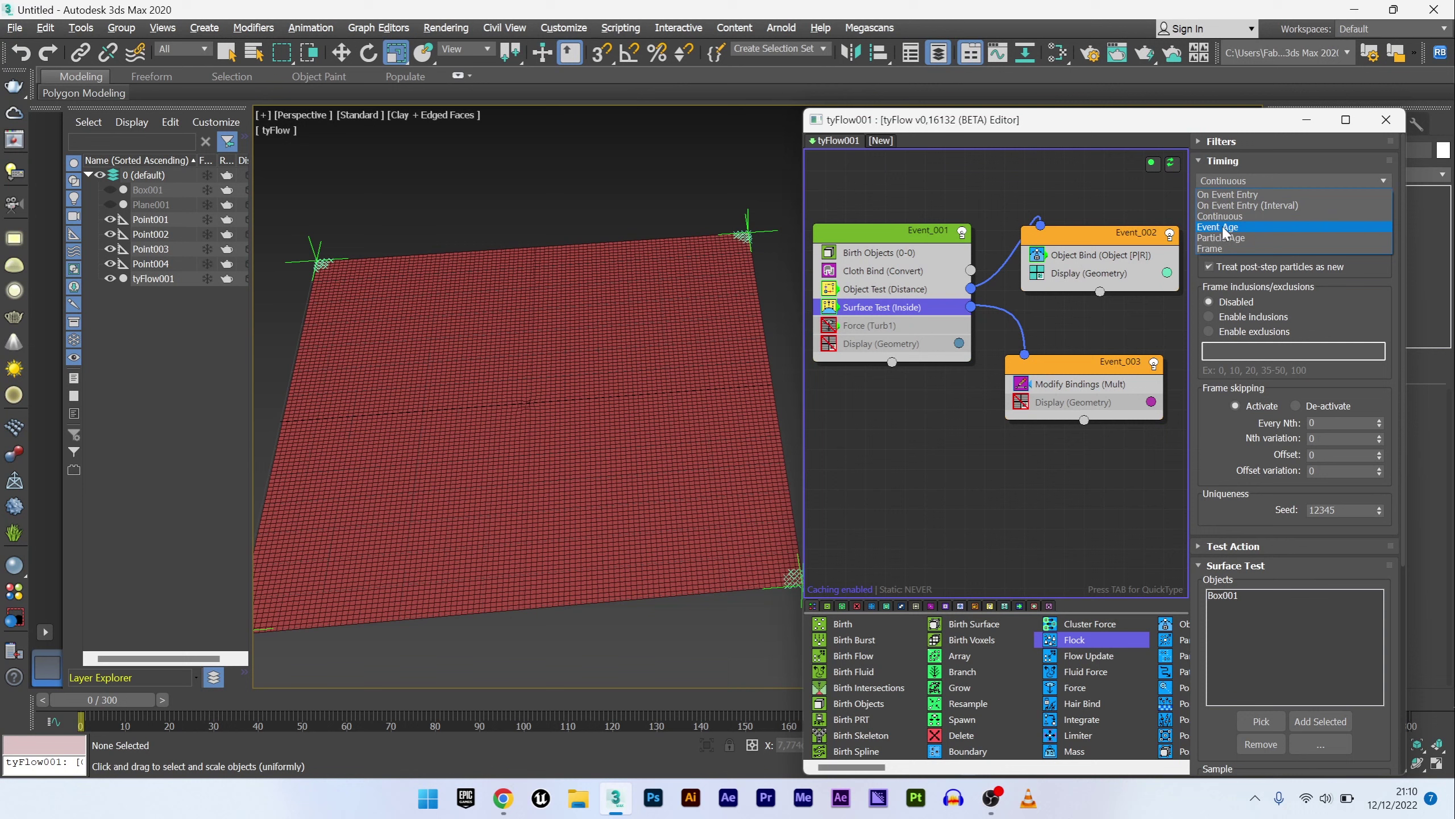
click(1225, 227)
click(1226, 181)
click(1220, 226)
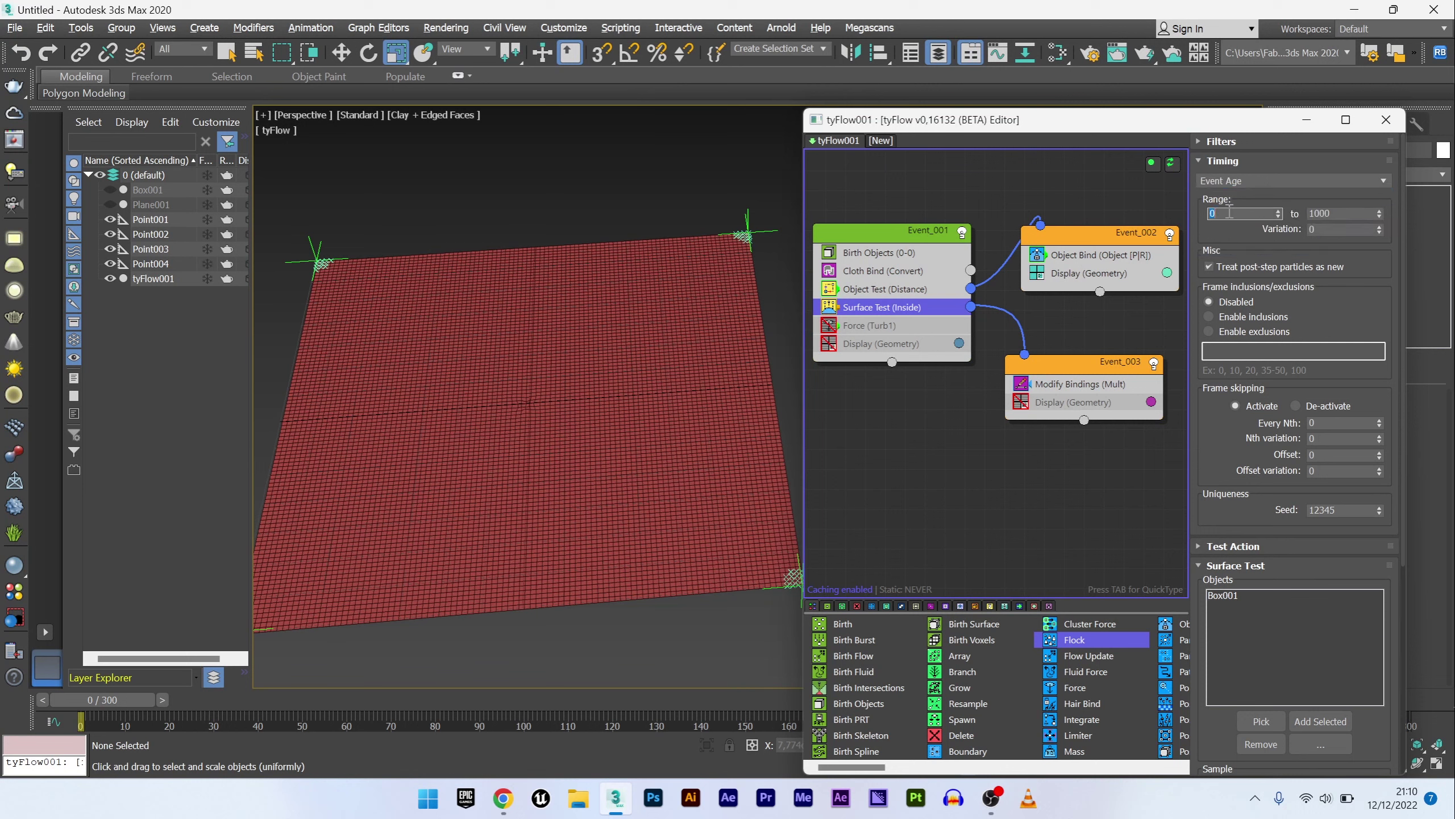
right_click(1230, 216)
click(1241, 123)
key(Return)
Step: Preview the cloth up to about frame 119, briefly showing the box, and inspect the pinched area
drag(107, 700, 354, 706)
click(110, 189)
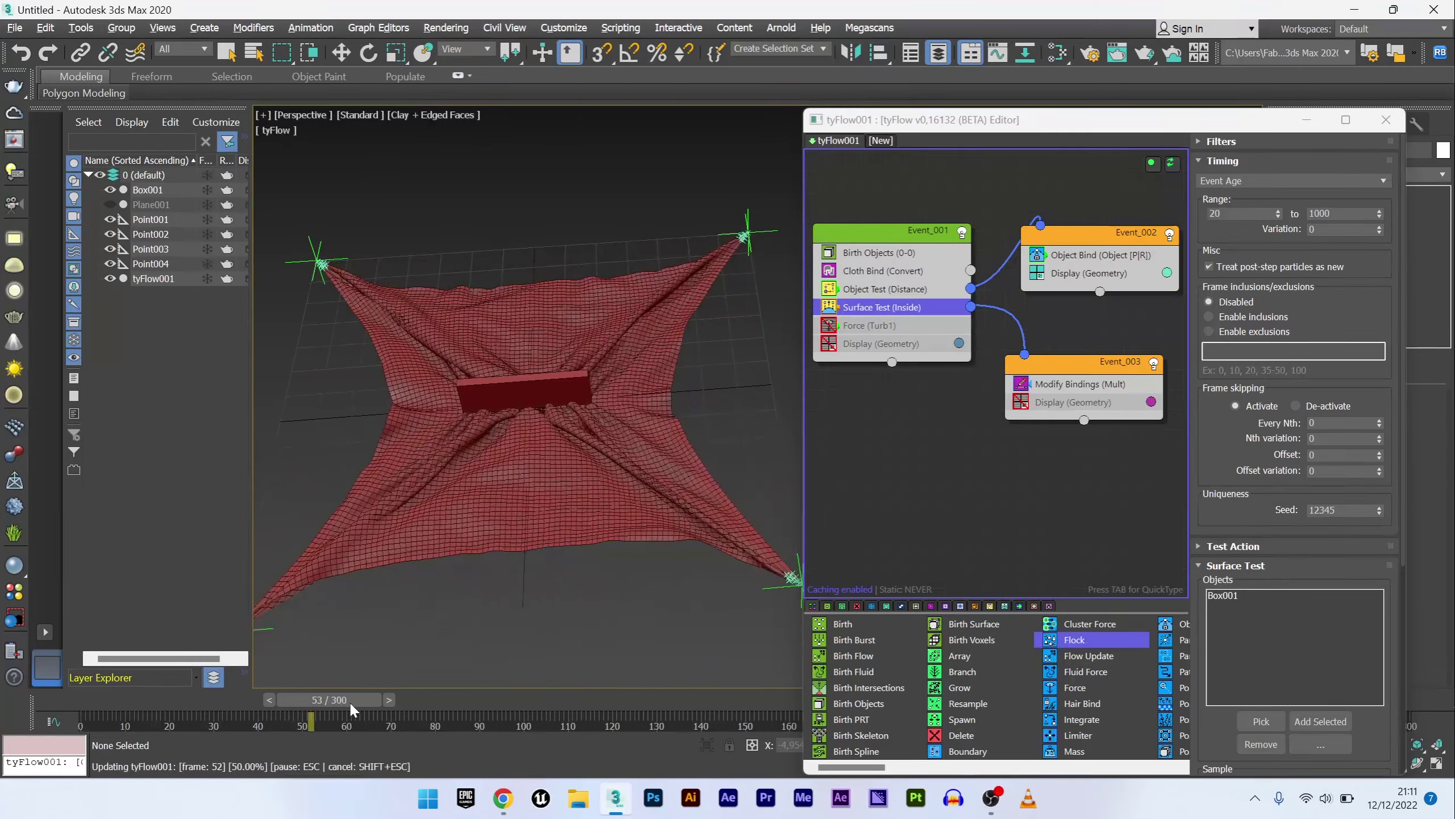
click(110, 189)
click(478, 459)
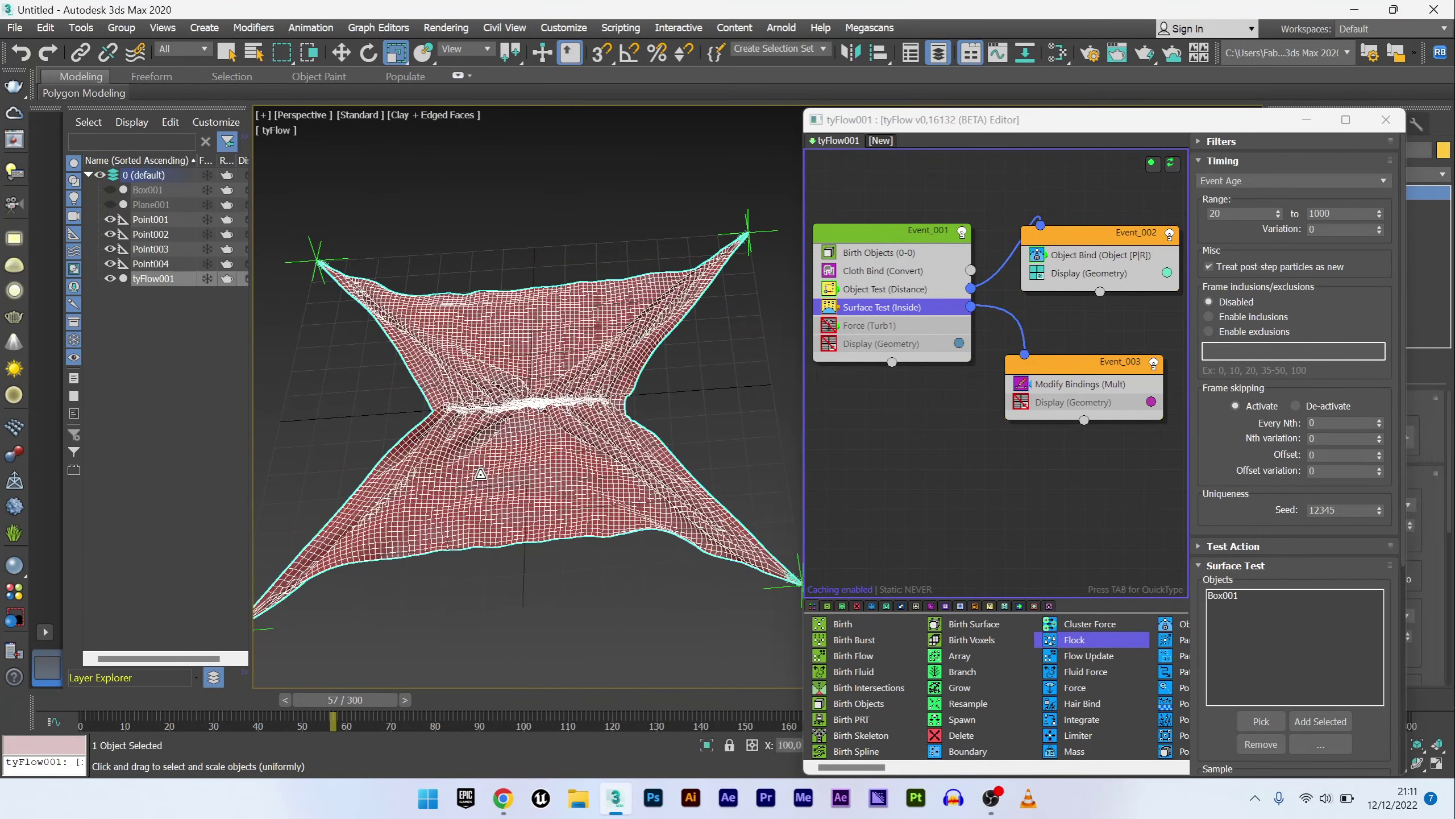
alt+middle_drag(480, 475, 547, 611)
click(550, 618)
drag(176, 696, 727, 726)
key(r)
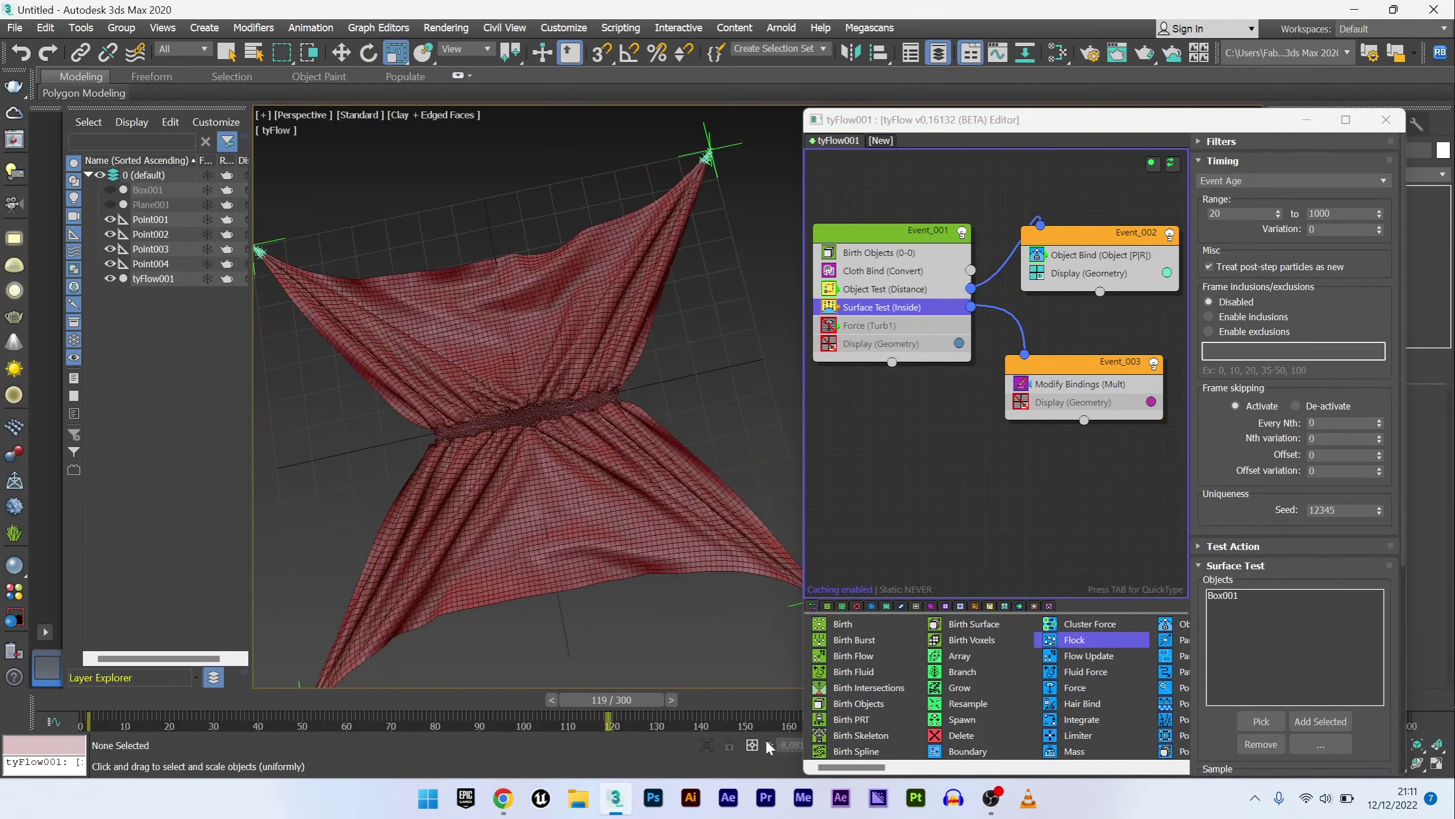
drag(219, 701, 514, 704)
Step: Try Stretch at 0,7 and Shear at 0,5 in the third event's Modify Bindings and preview to about frame 89
click(1077, 384)
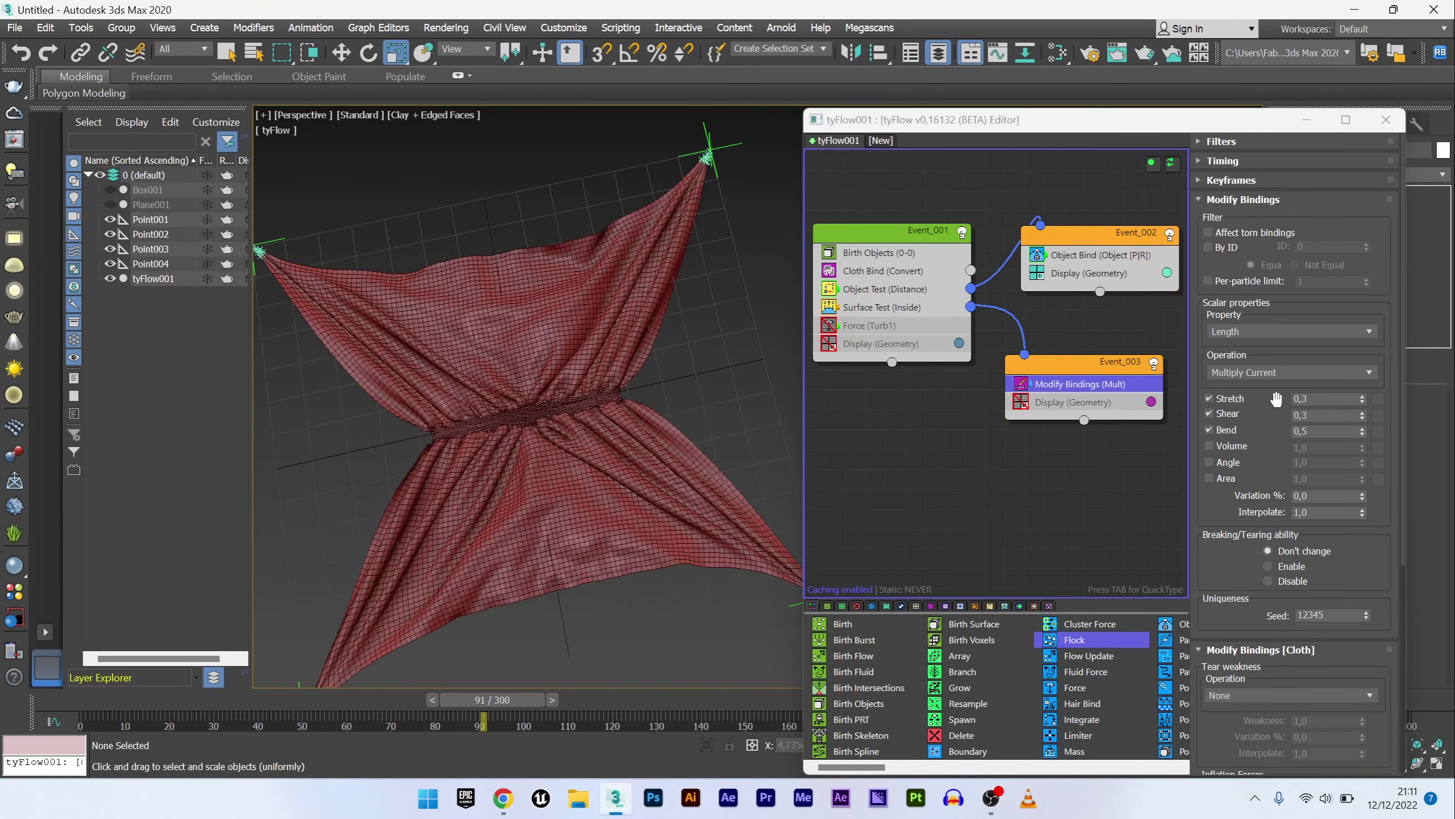
key(Return)
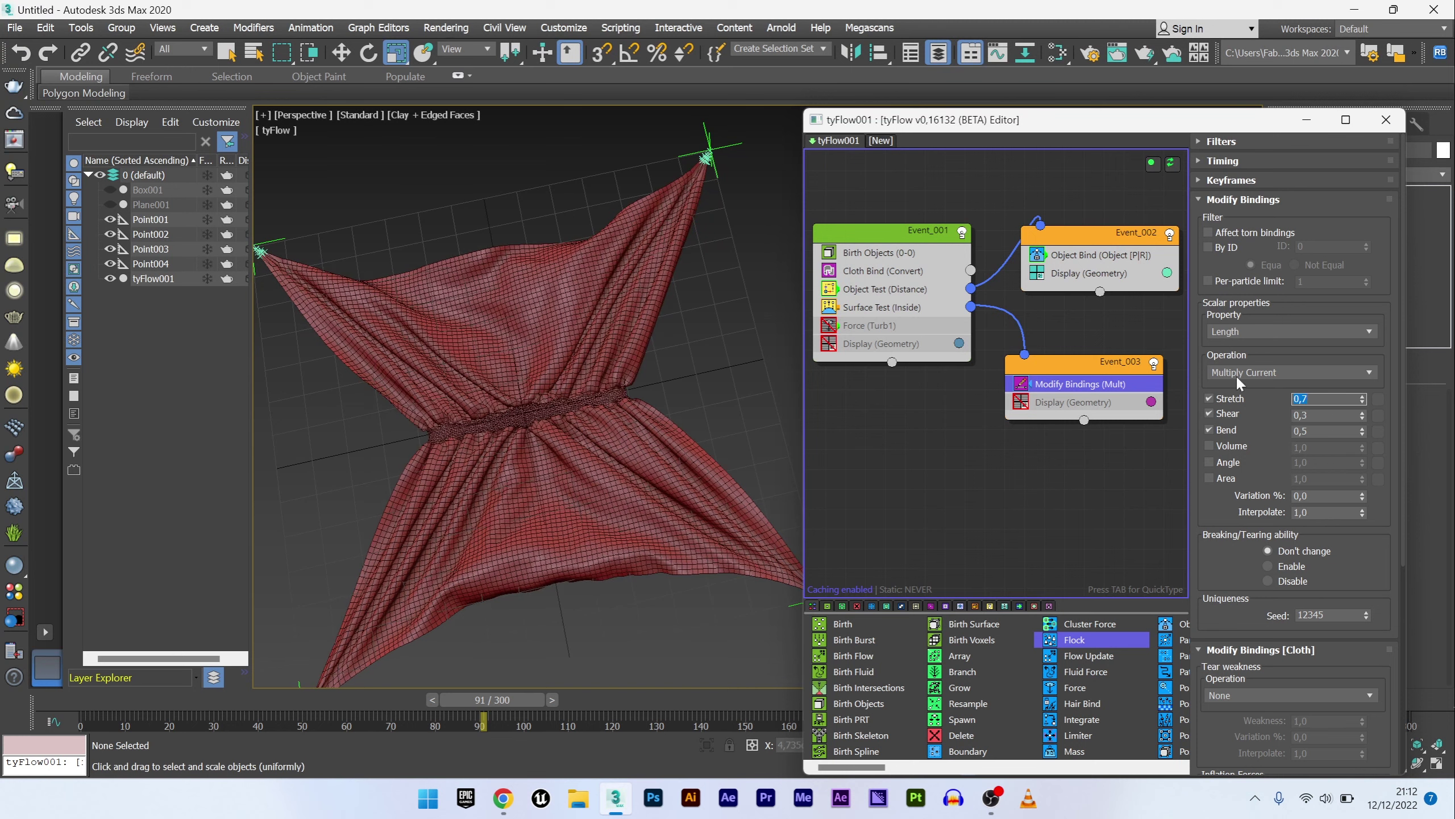
key(Return)
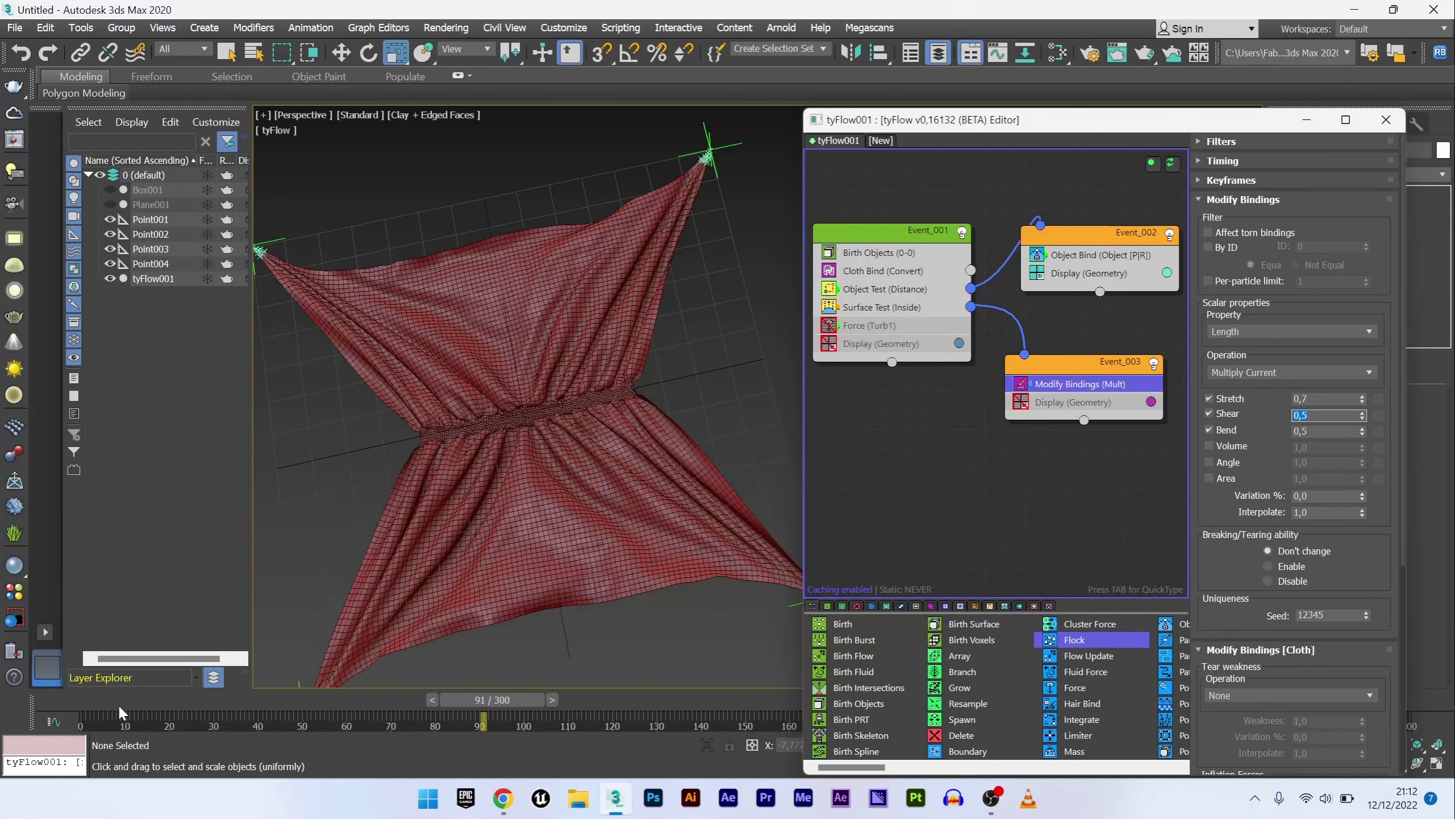
drag(121, 700, 475, 701)
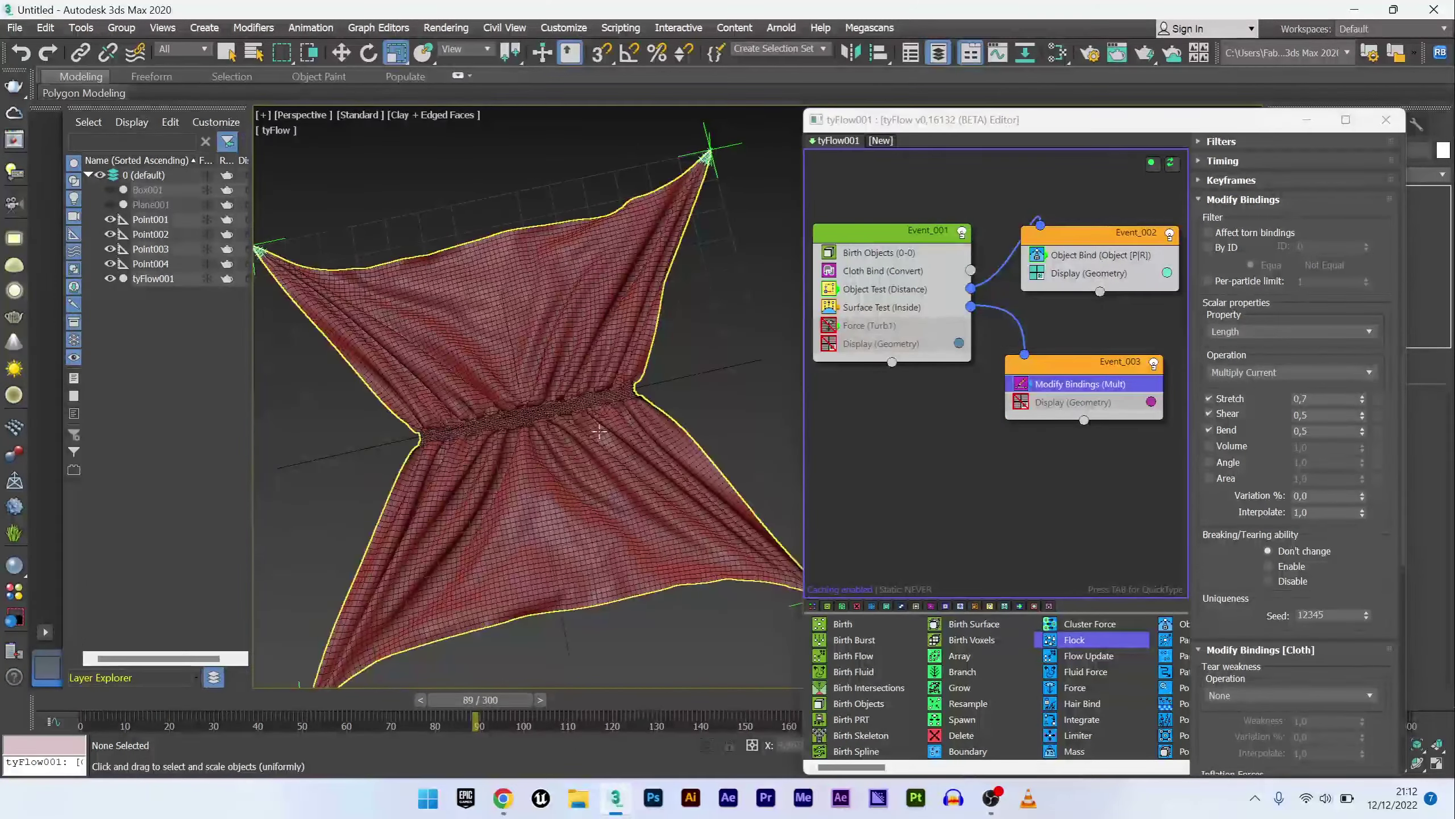
Step: Return to frame 0, set Stretch and Shear back to 0,3 and preview the cloth to about frame 88
key(Home)
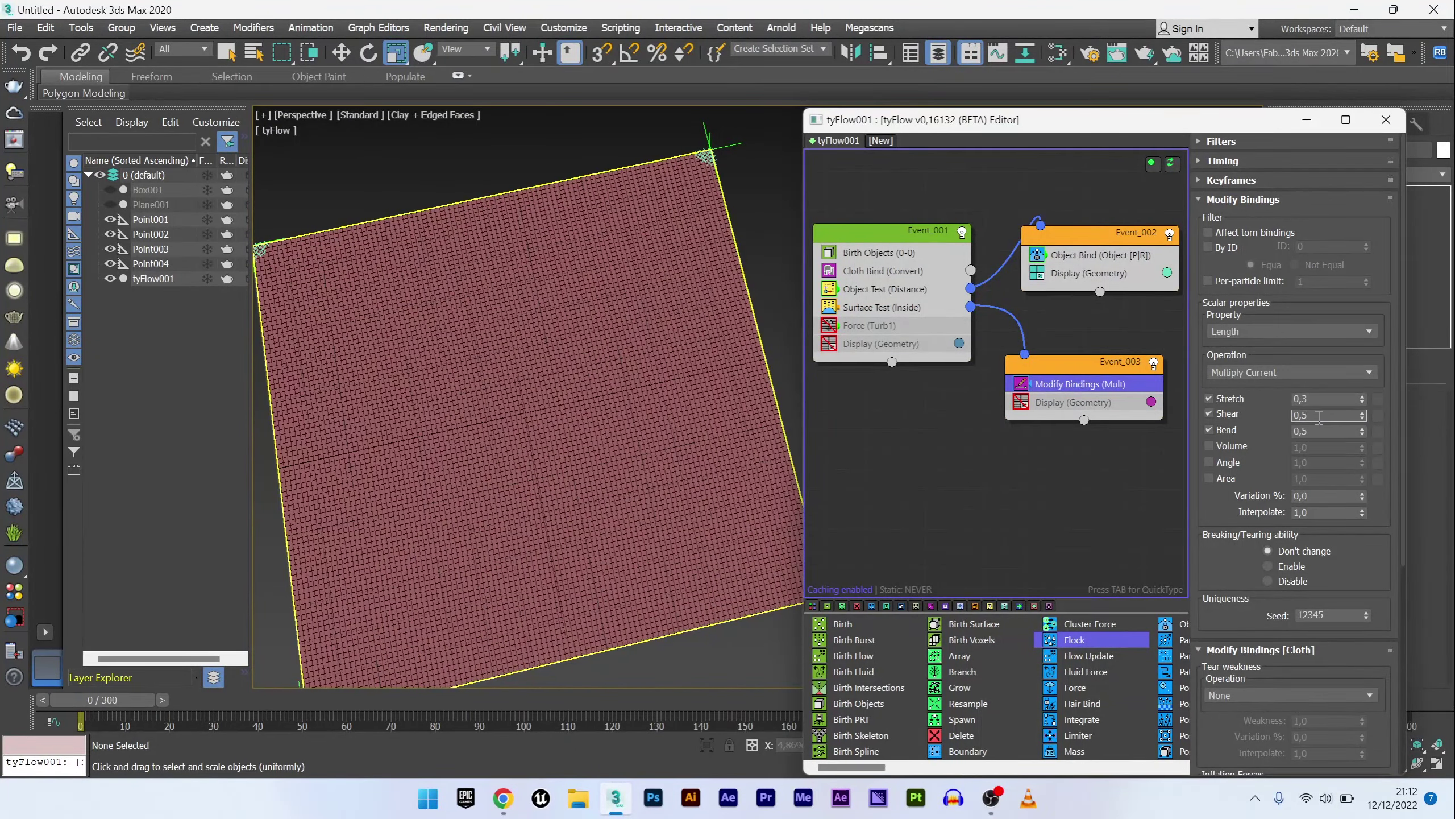
double_click(1319, 415)
text(0,3)
key(Return)
drag(528, 700, 489, 688)
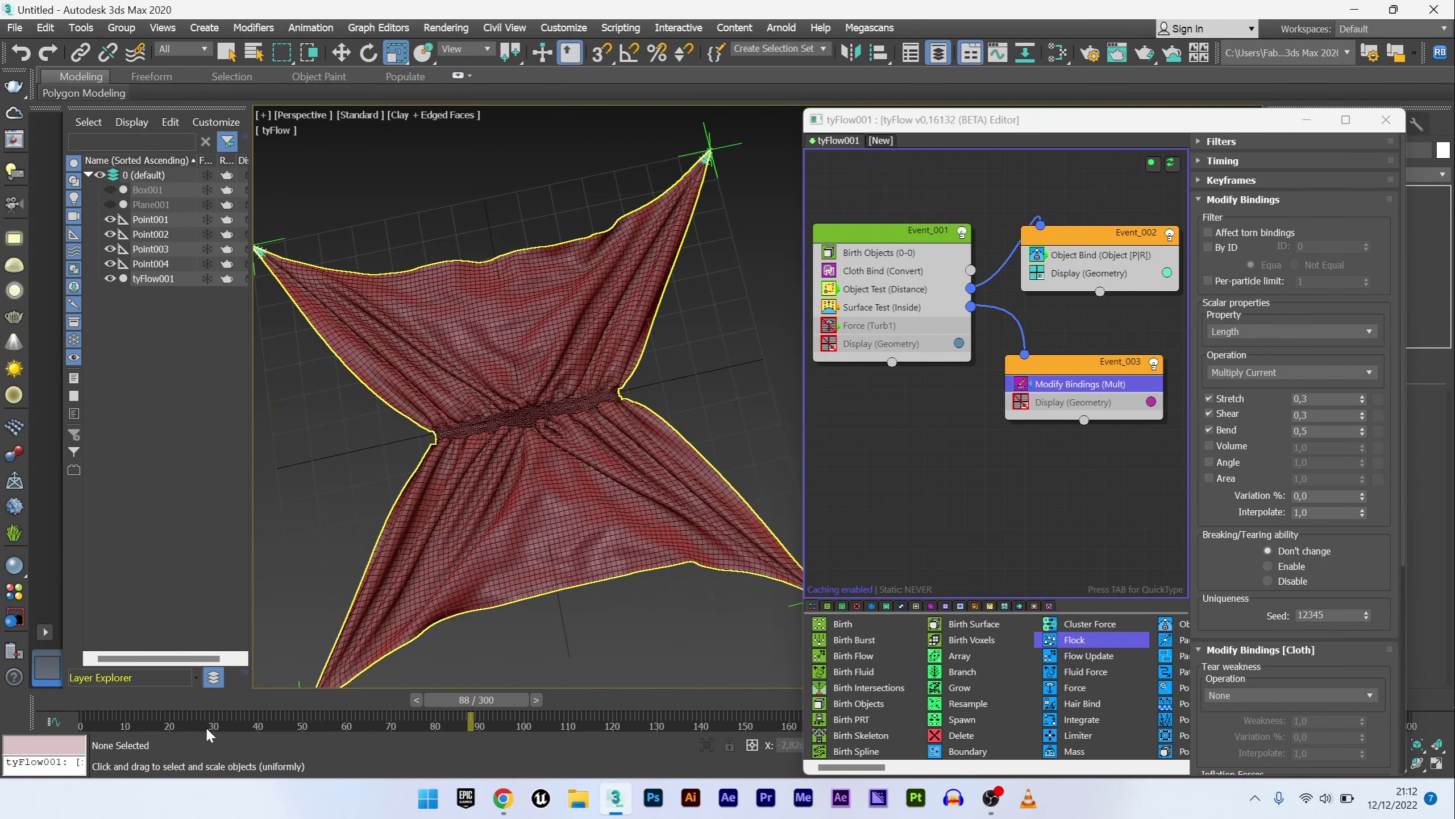
Step: Return to frame 0 and add a Time Test operator below Modify Bindings in the third event
mouse_move(102, 698)
mouse_down()
mouse_move(394, 712)
mouse_move(86, 714)
mouse_up()
middle_drag(1085, 447, 956, 427)
scroll(959, 431, down, 1)
key(Tab)
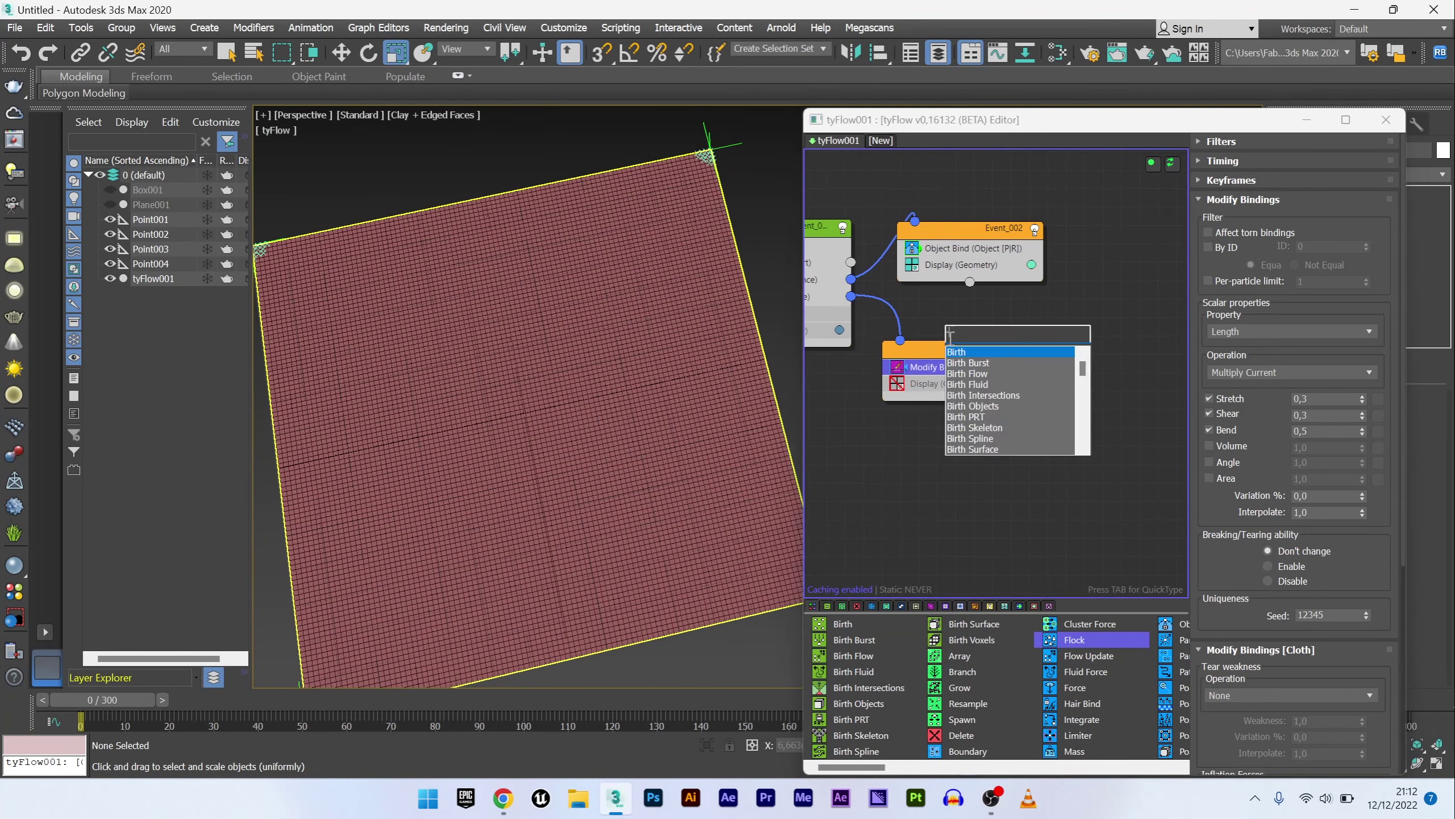
text(time)
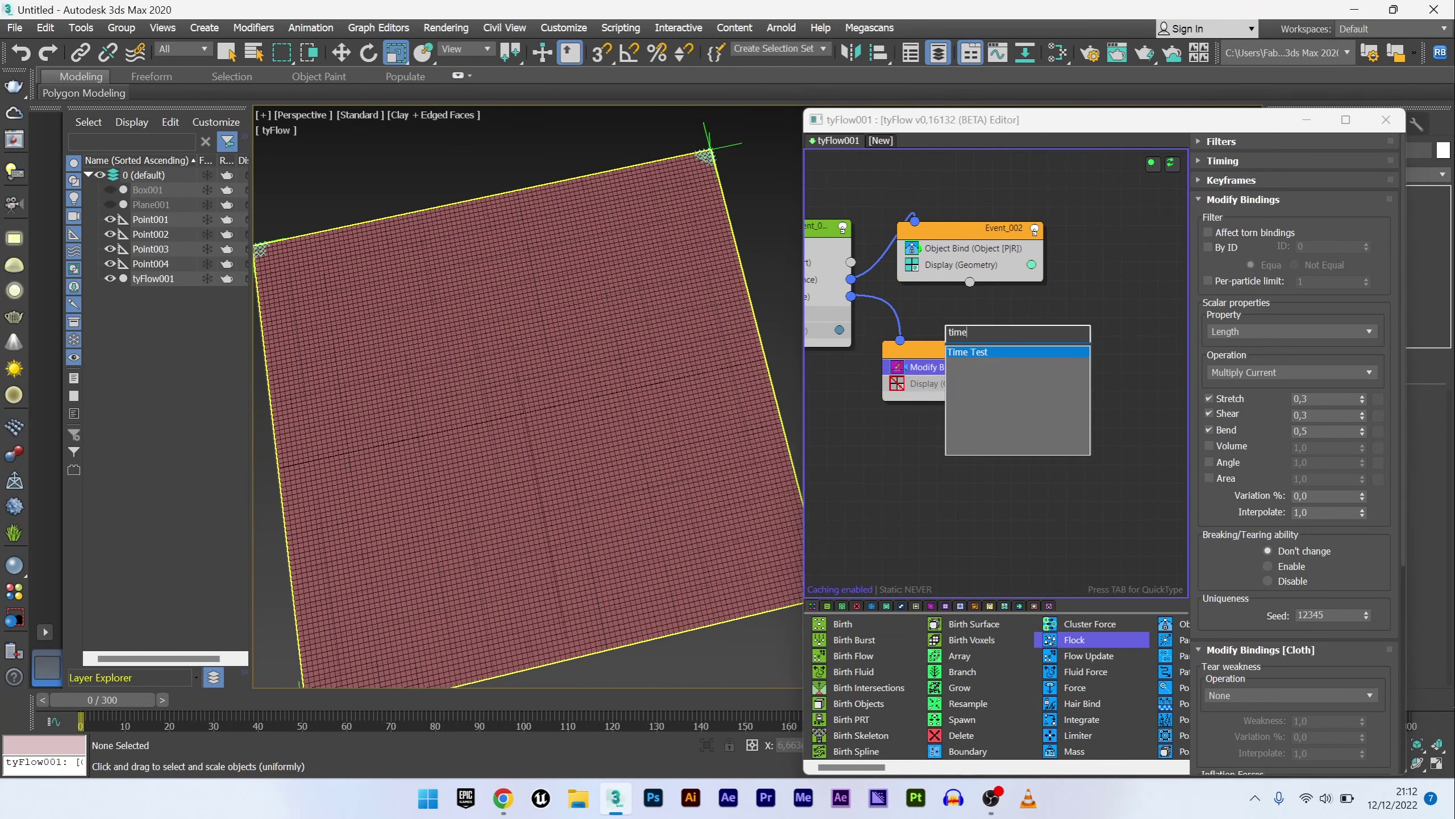
click(1017, 354)
drag(1012, 345, 921, 387)
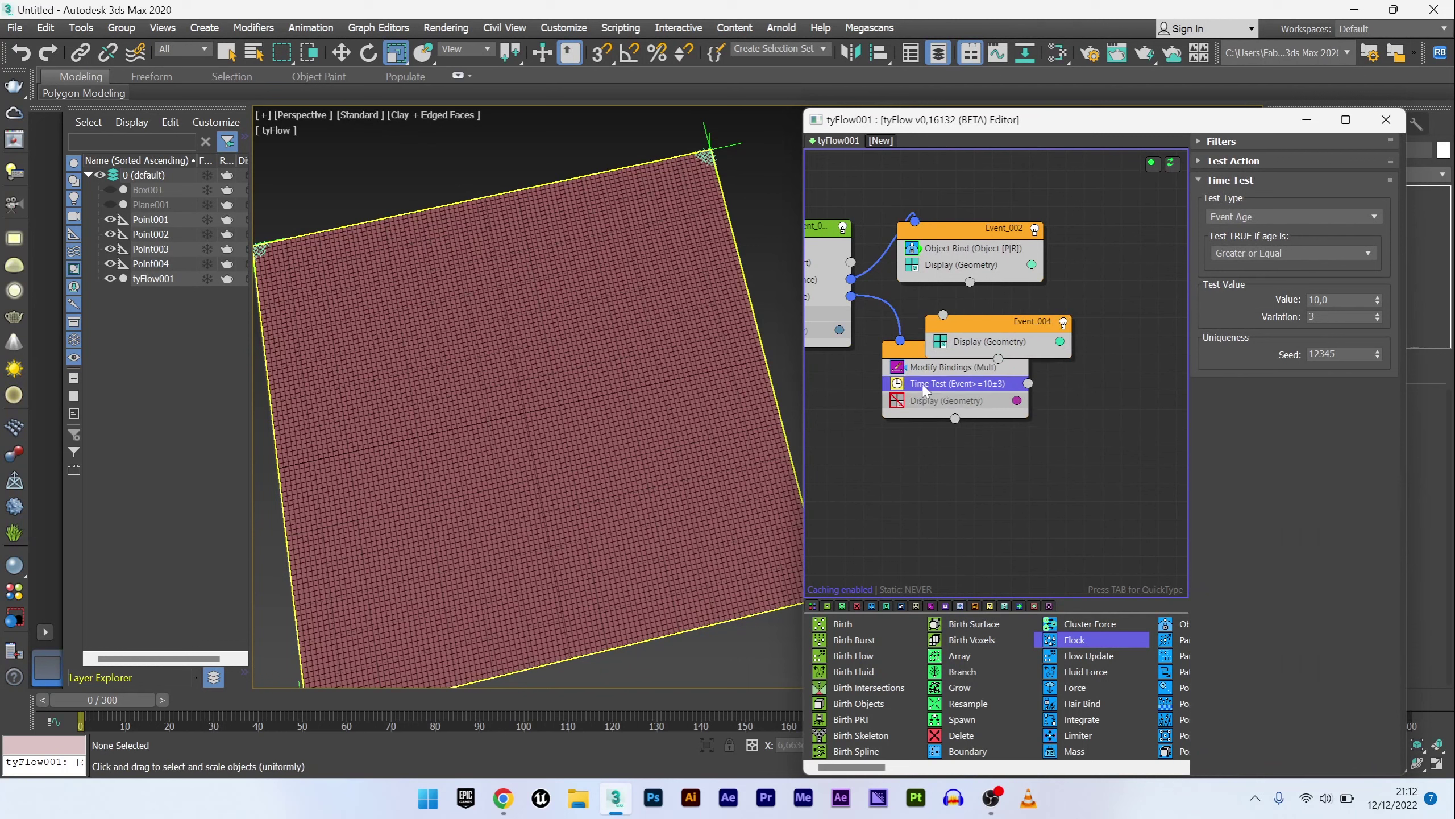
Step: Delete the leftover event that holds only a Display operator and set the Time Test value to 70
drag(965, 325, 923, 514)
key(Delete)
click(977, 384)
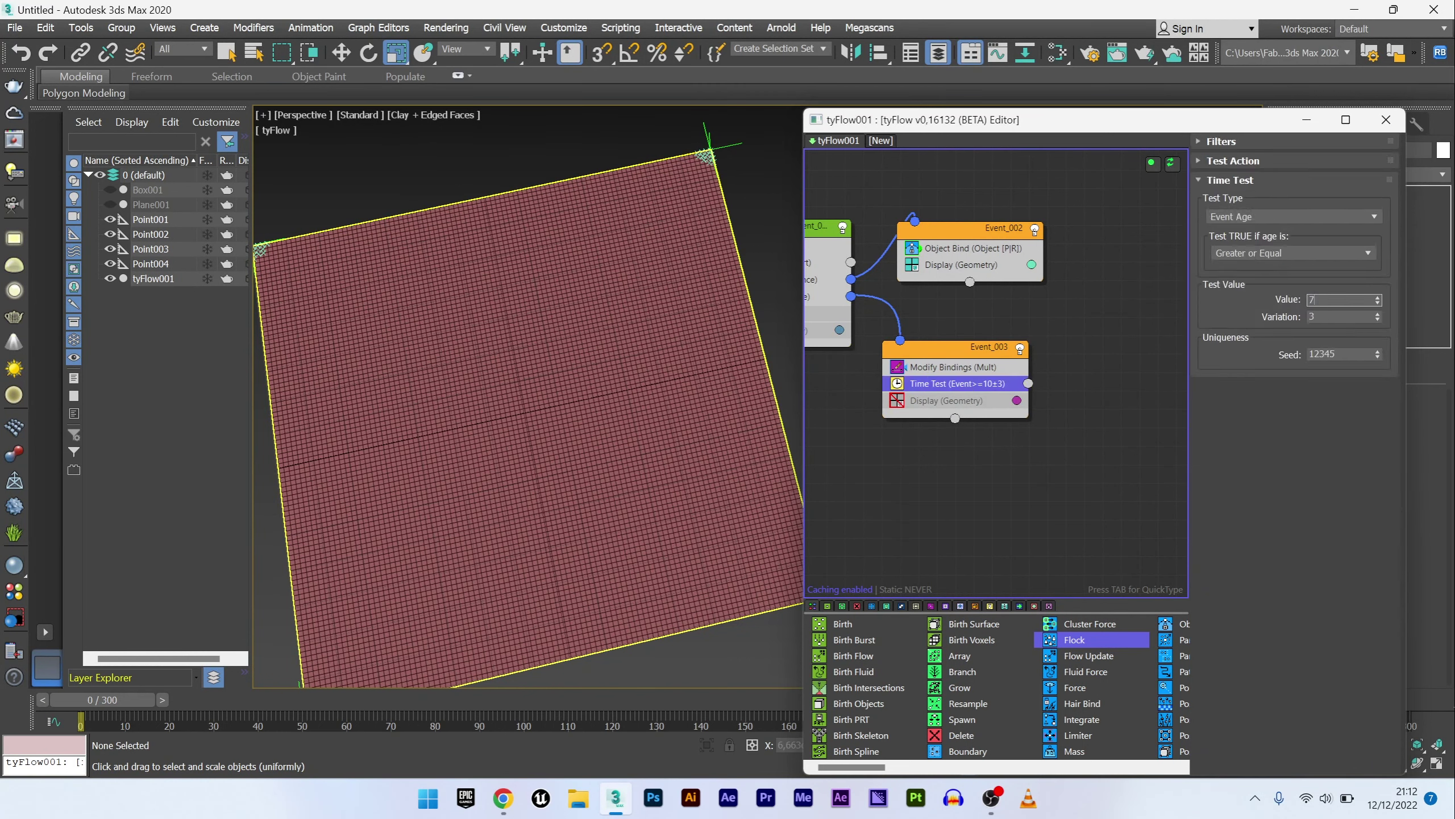
click(1039, 403)
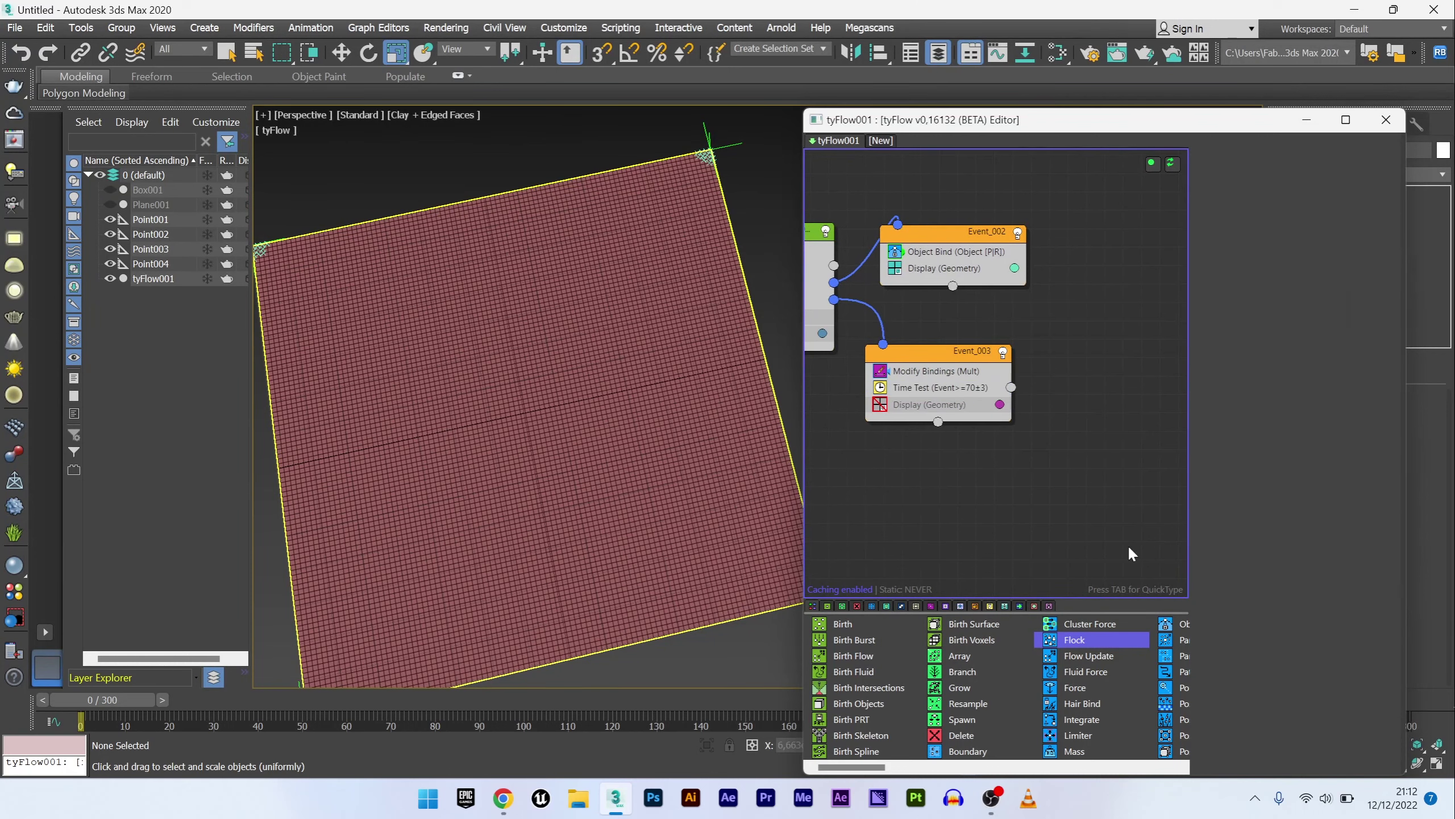
Step: Create a fourth event with a Modify Bindings operator and connect the Time Test output to it
key(Tab)
text(modi)
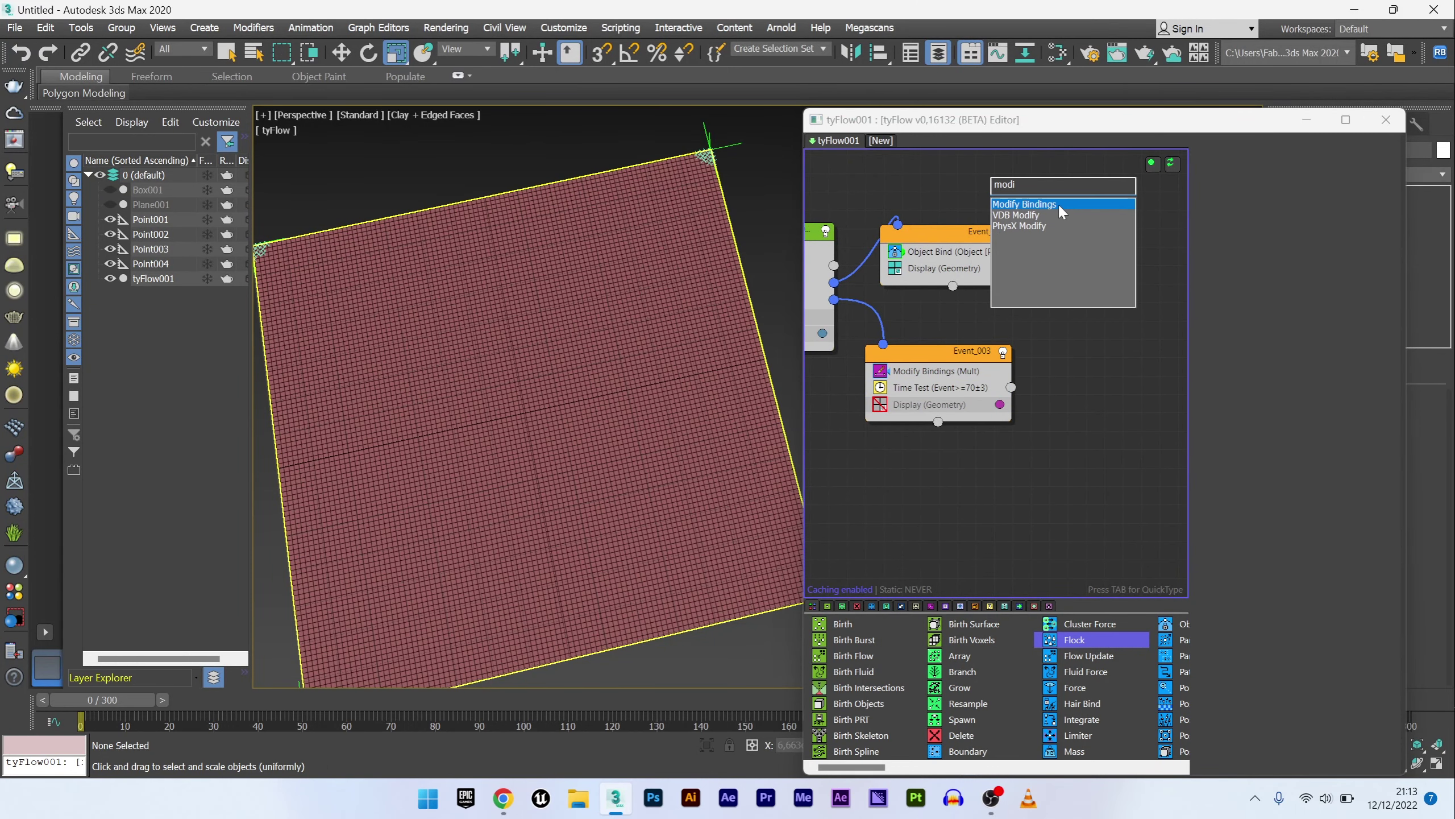
click(1058, 205)
drag(1056, 184, 1049, 446)
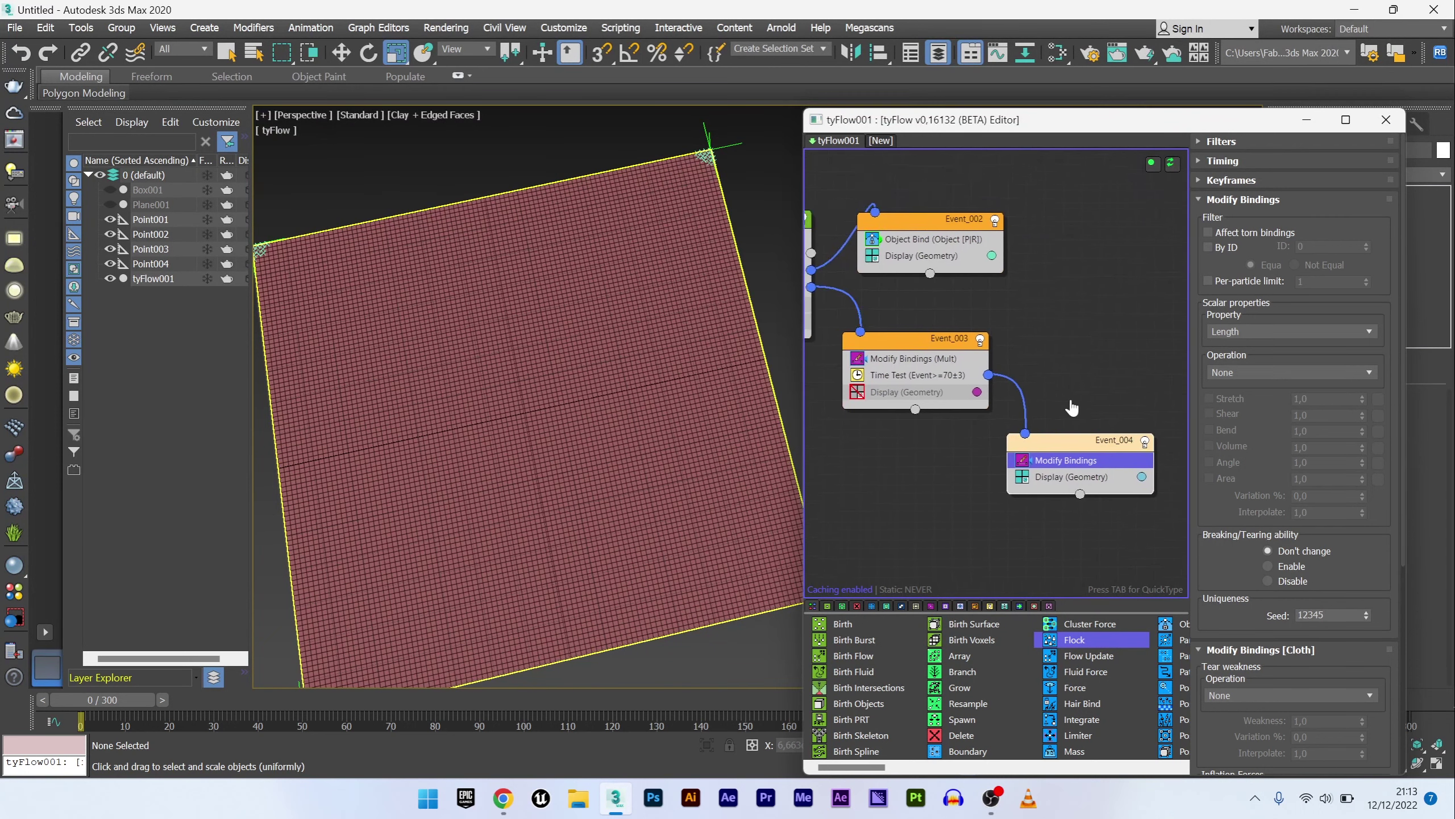
Step: Set the Length operation of the fourth event's Modify Bindings to Reset to Original
scroll(1382, 543, down, 5)
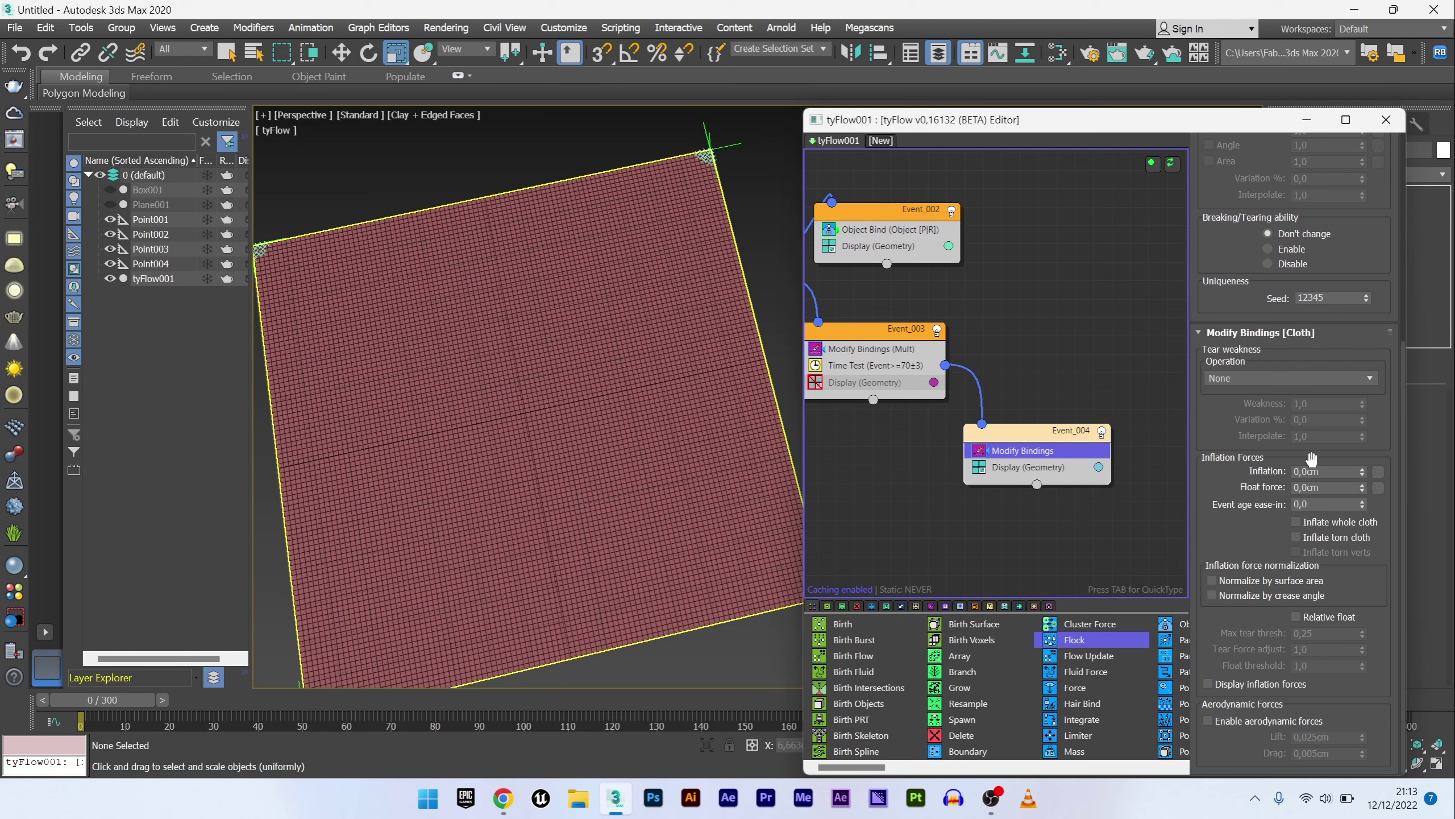
drag(1402, 506, 1402, 339)
click(1235, 281)
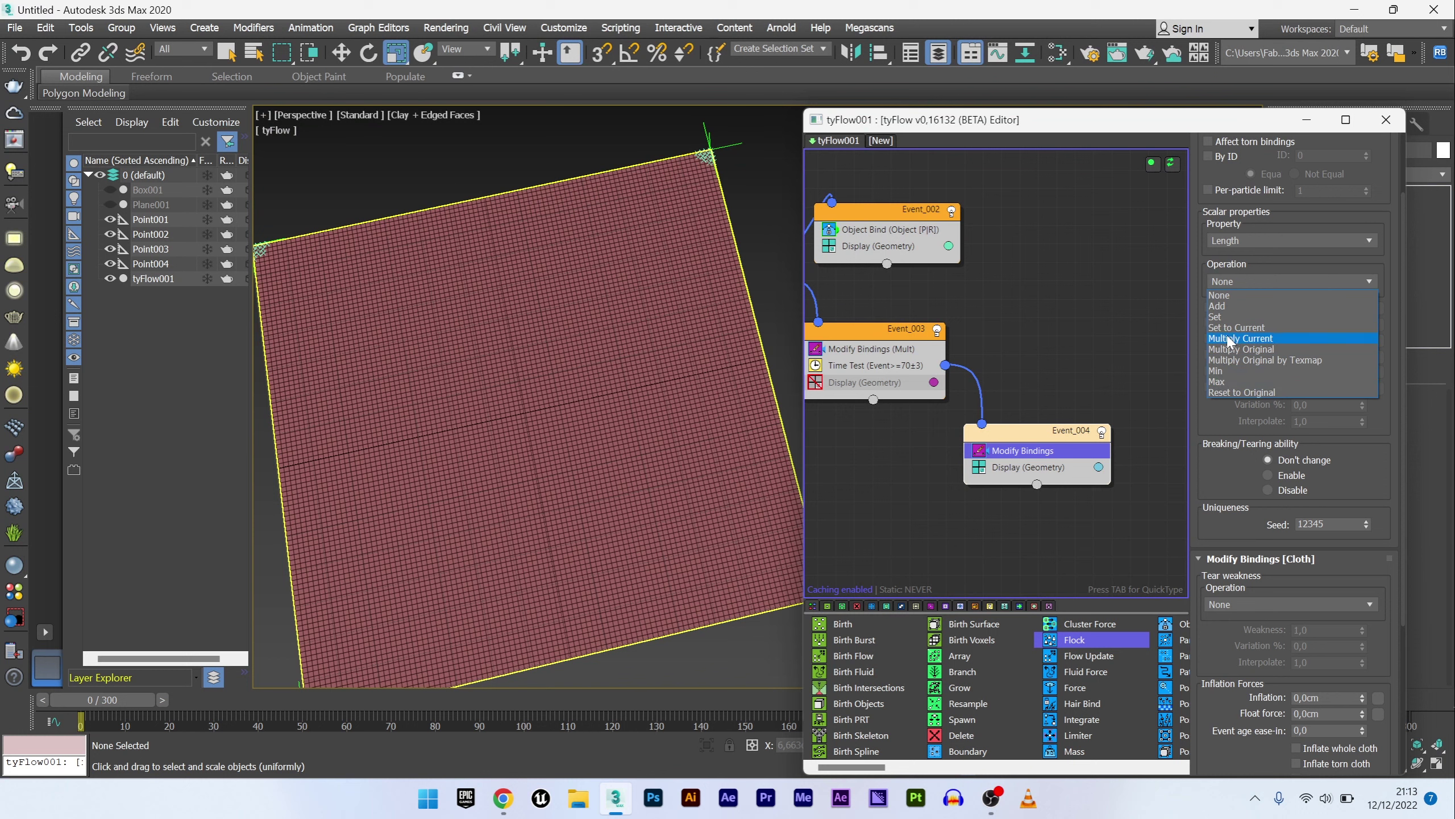
click(1231, 392)
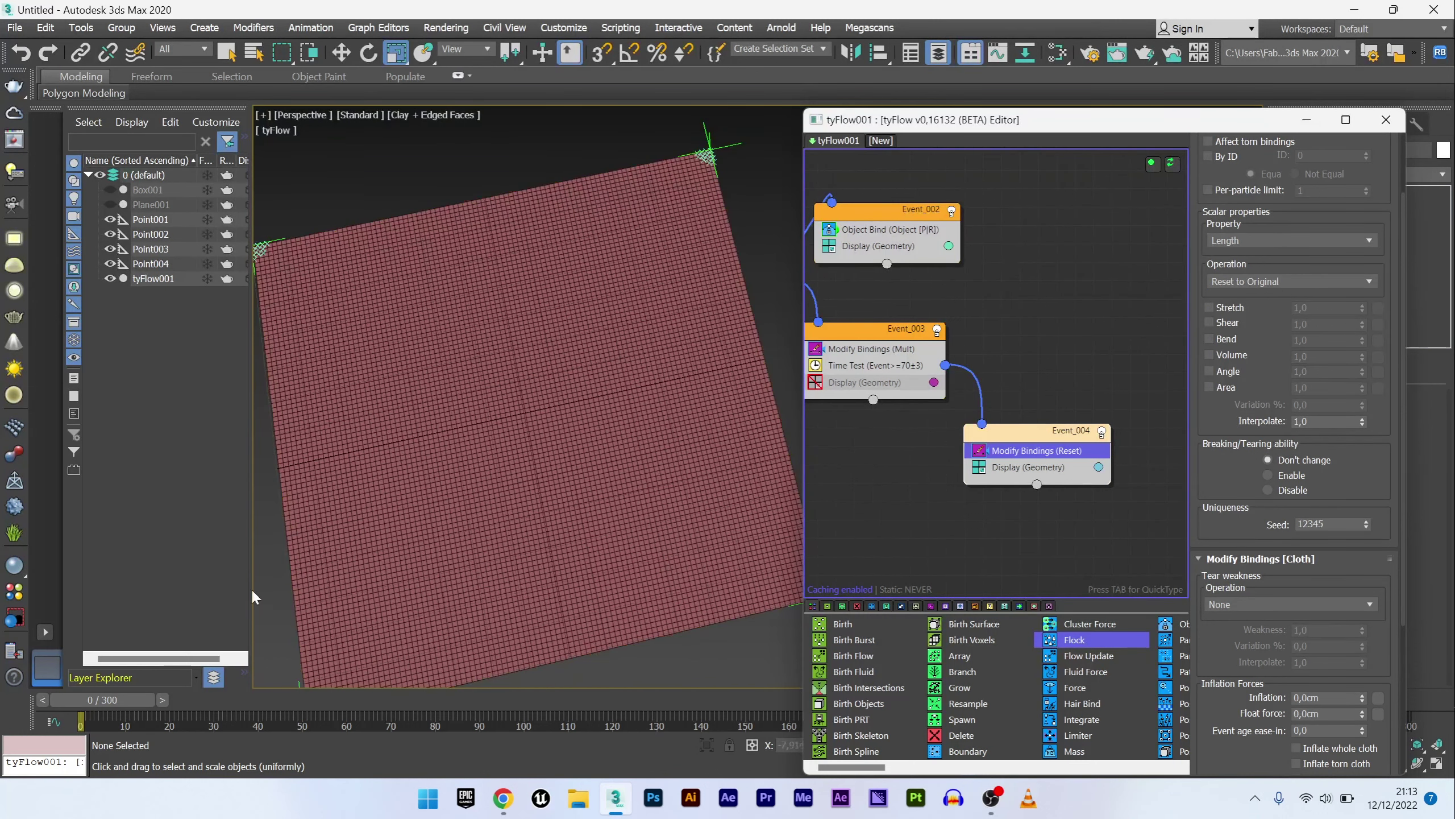
Step: Preview the cloth up to about frame 133 to check the bindings reset
drag(730, 700, 672, 699)
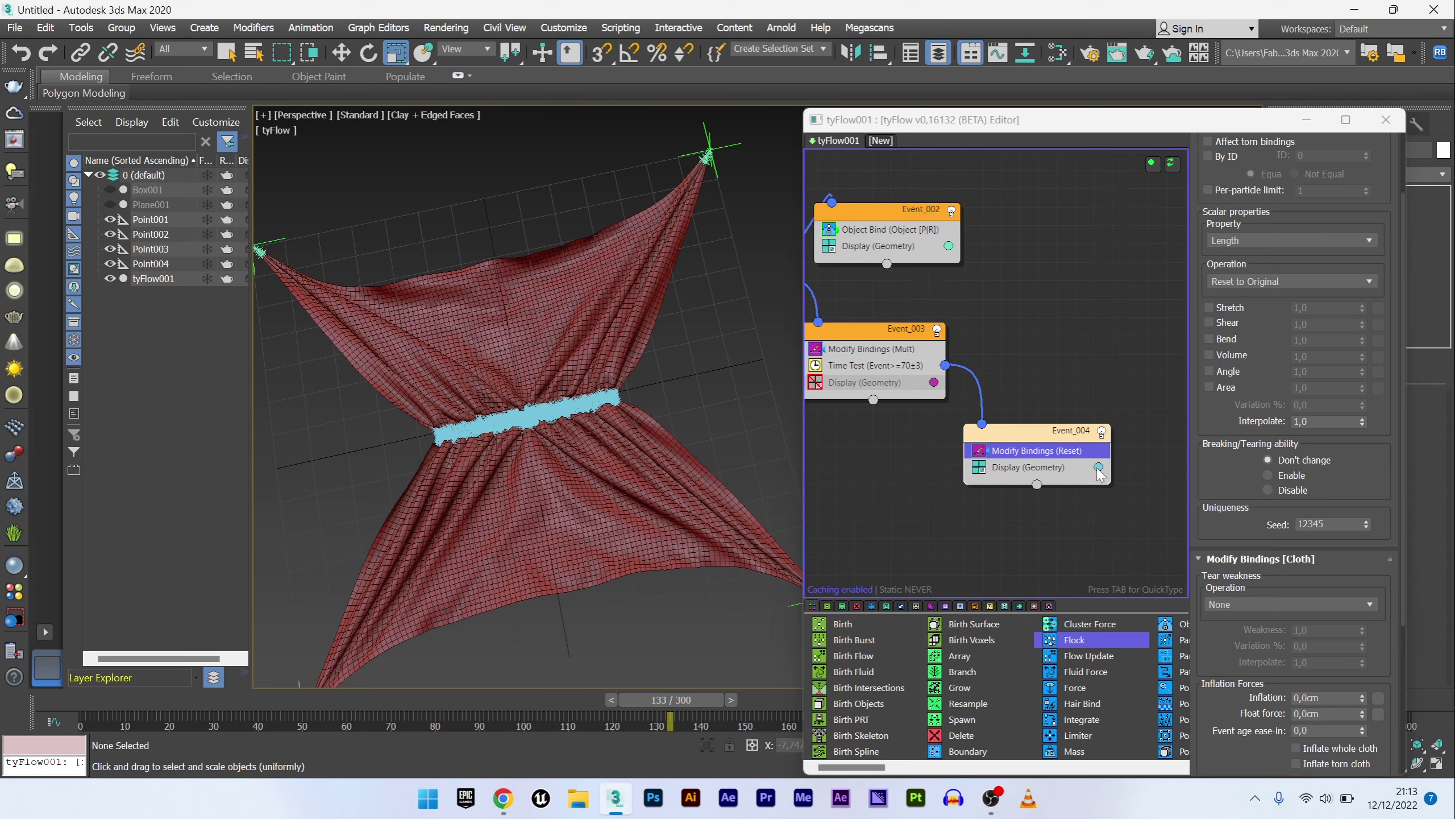
drag(104, 698, 581, 692)
key(r)
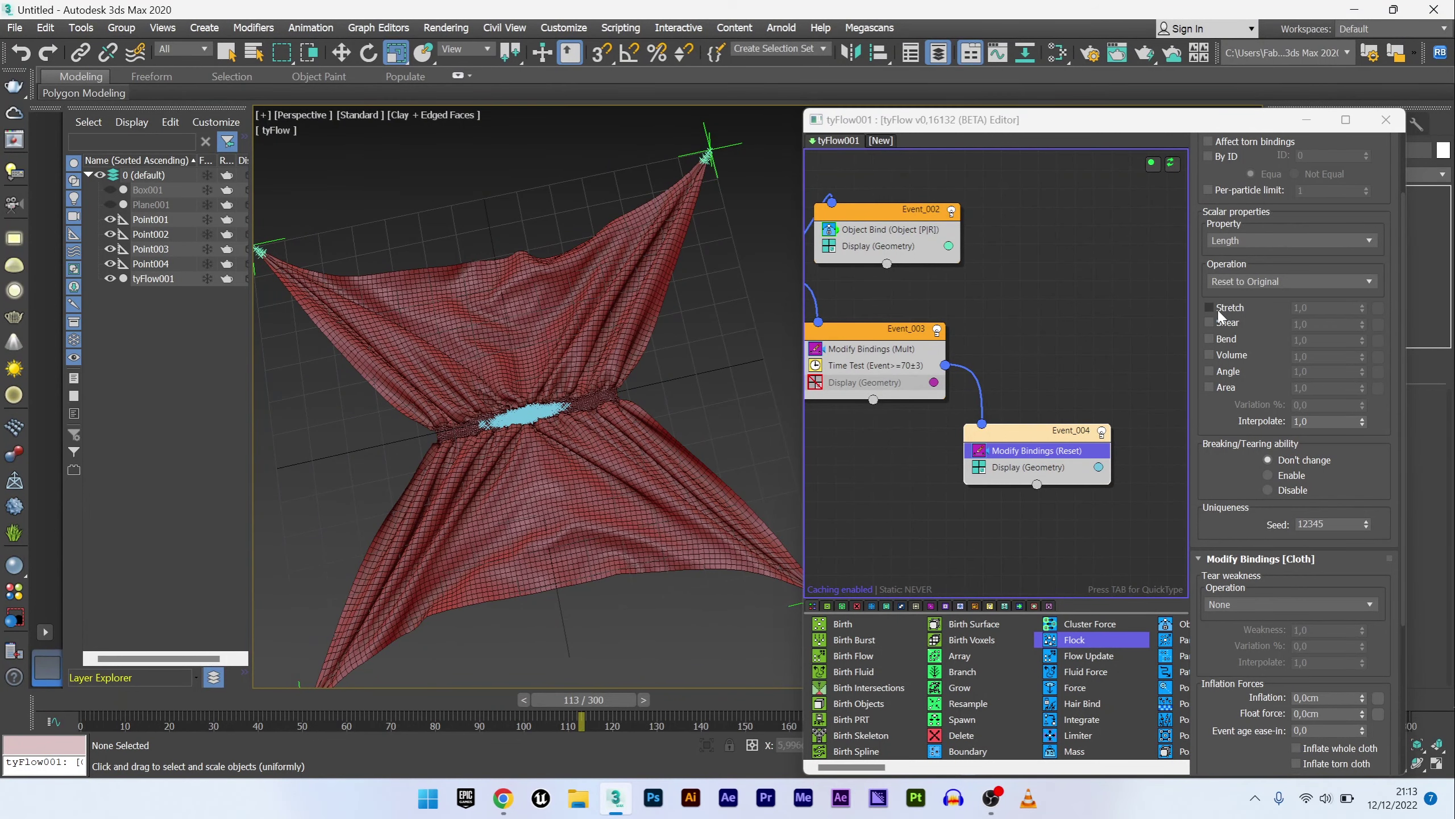
Step: Return to frame 0 and enable Stretch, Shear and Bend in the fourth event's Modify Bindings
drag(178, 711, 81, 706)
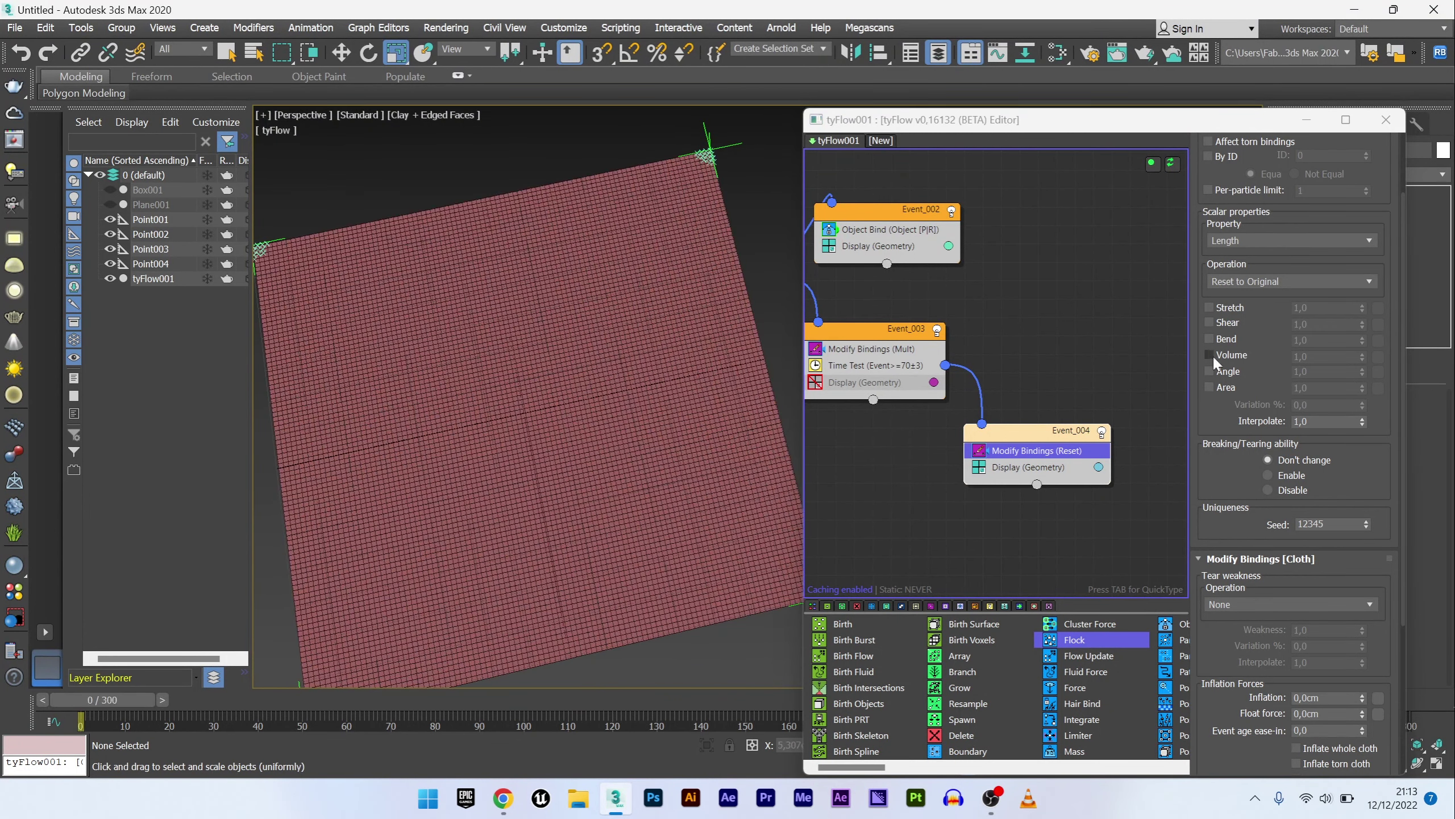
click(1211, 308)
click(1211, 321)
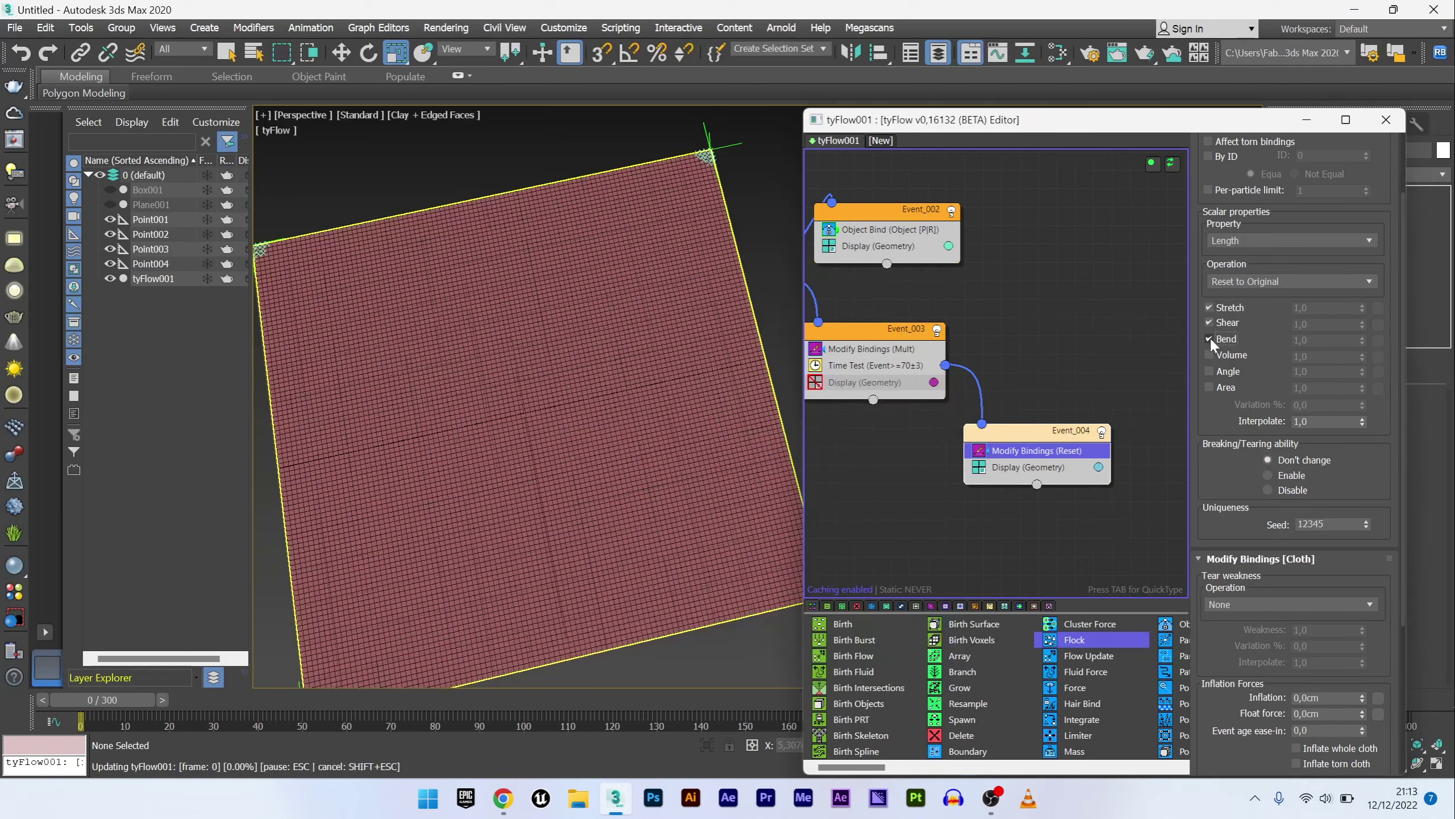
Step: Disable the fourth event's Display operator and preview the released cloth up to about frame 144
click(723, 699)
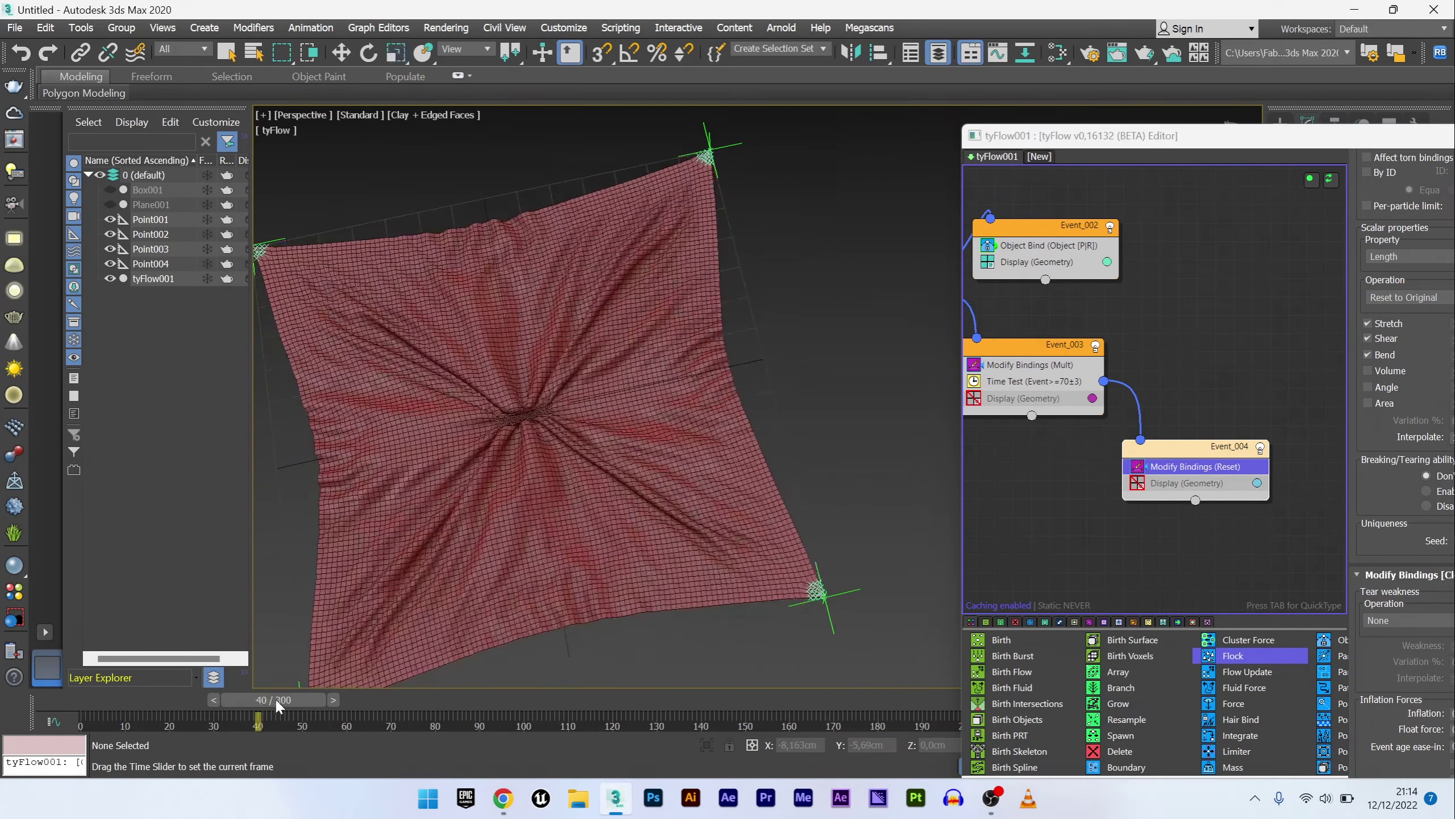
drag(240, 699, 719, 723)
key(r)
Step: Select the tyFlow cloth and apply a subdivision smoothing modifier to it, moving the tyFlow editor out of the way
click(681, 530)
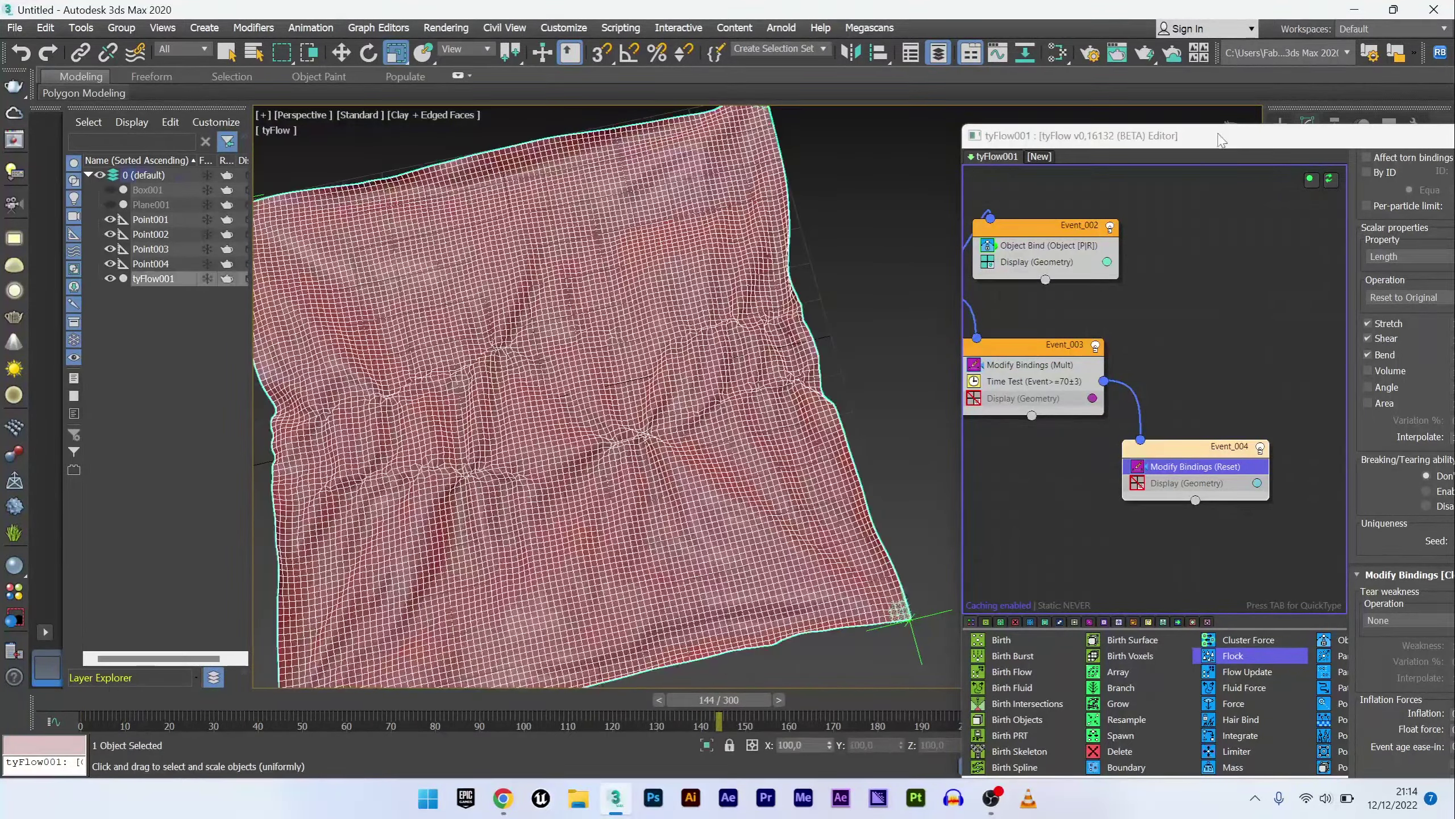
drag(1117, 135, 1075, 260)
click(1299, 172)
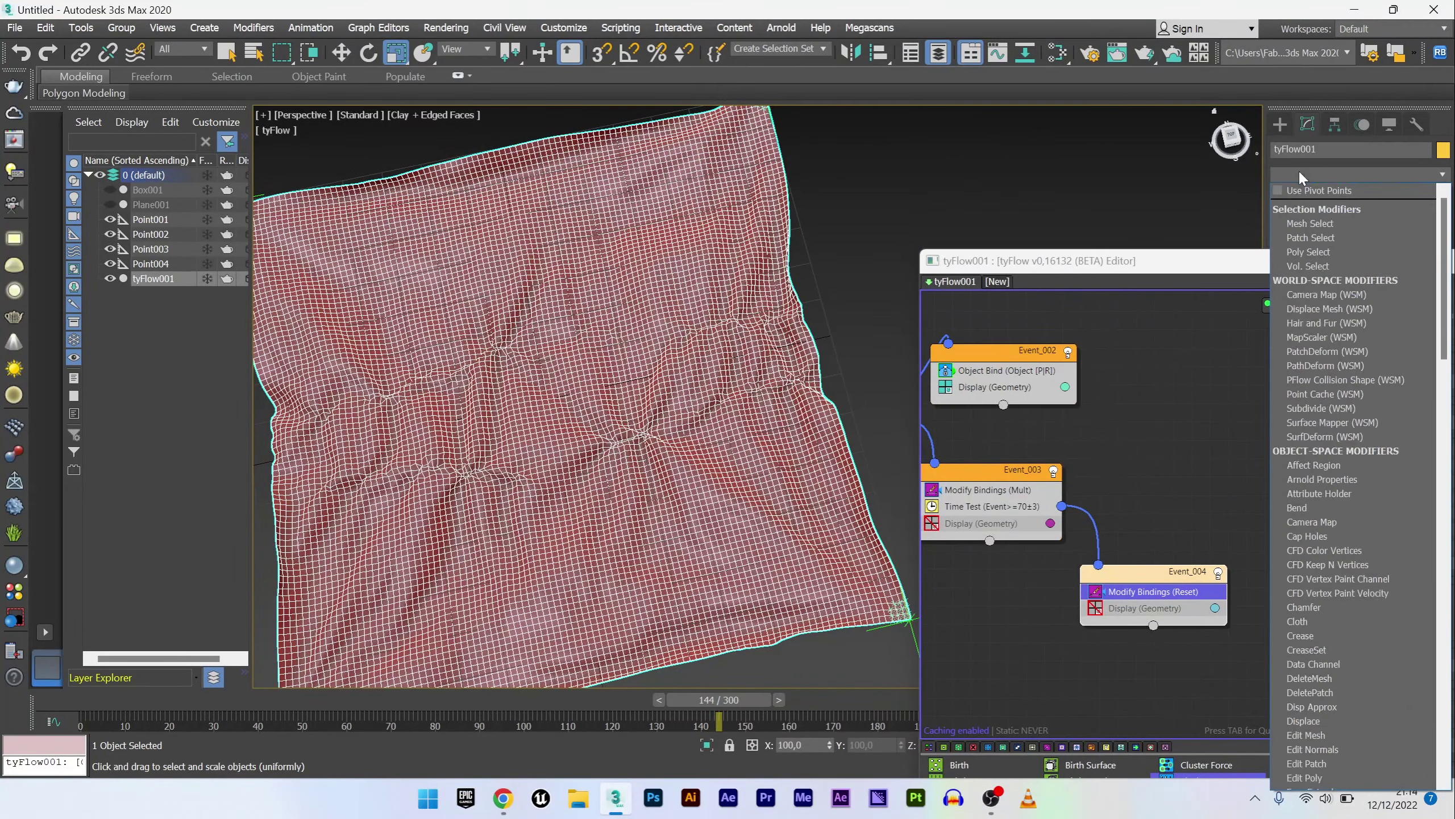
scroll(1298, 168, down, 10)
click(1312, 220)
click(858, 224)
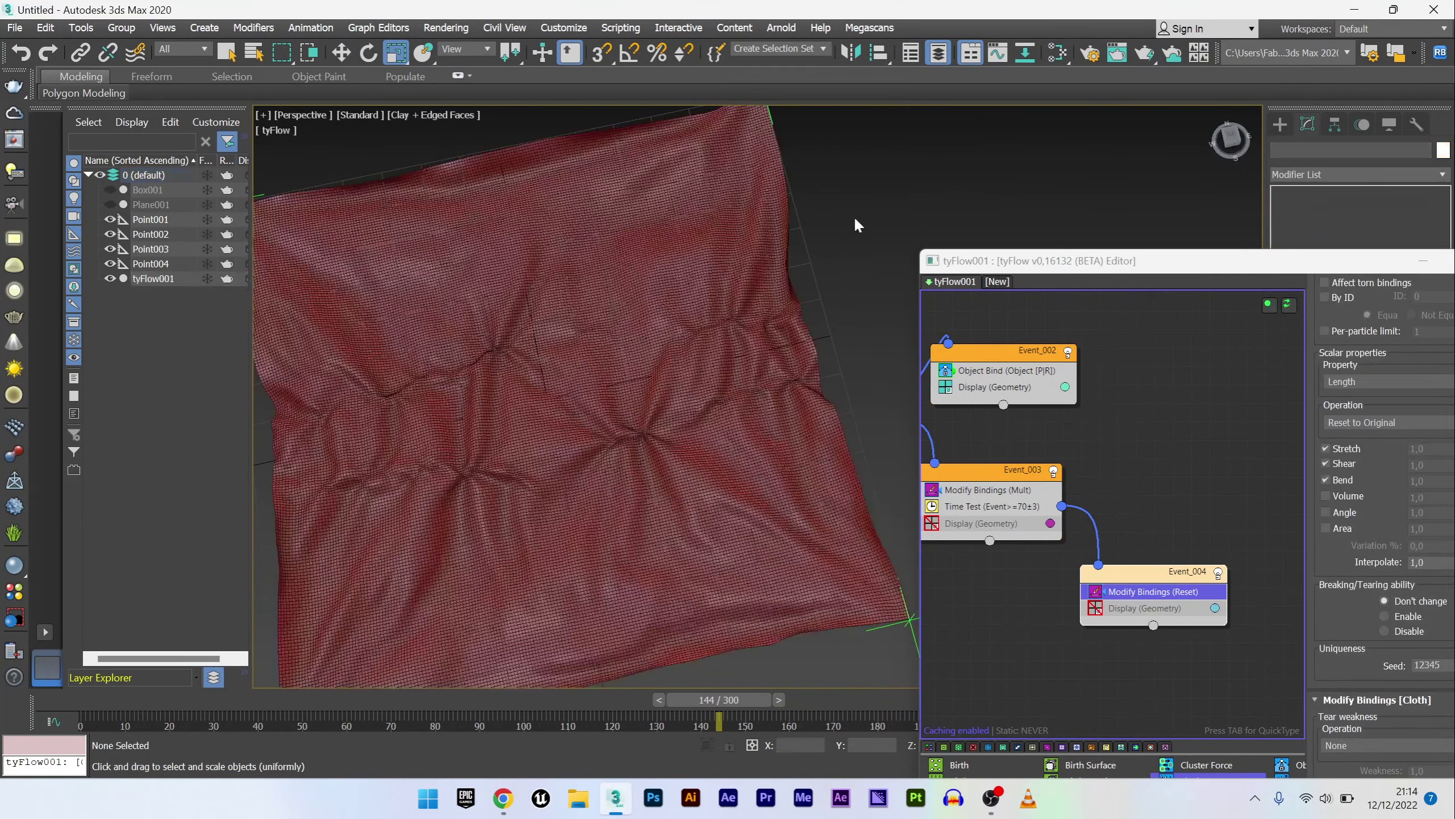
Step: Return to frame 0 and enable the CUDA collision solver in the first event's Cloth Bind operator
drag(724, 700, 103, 701)
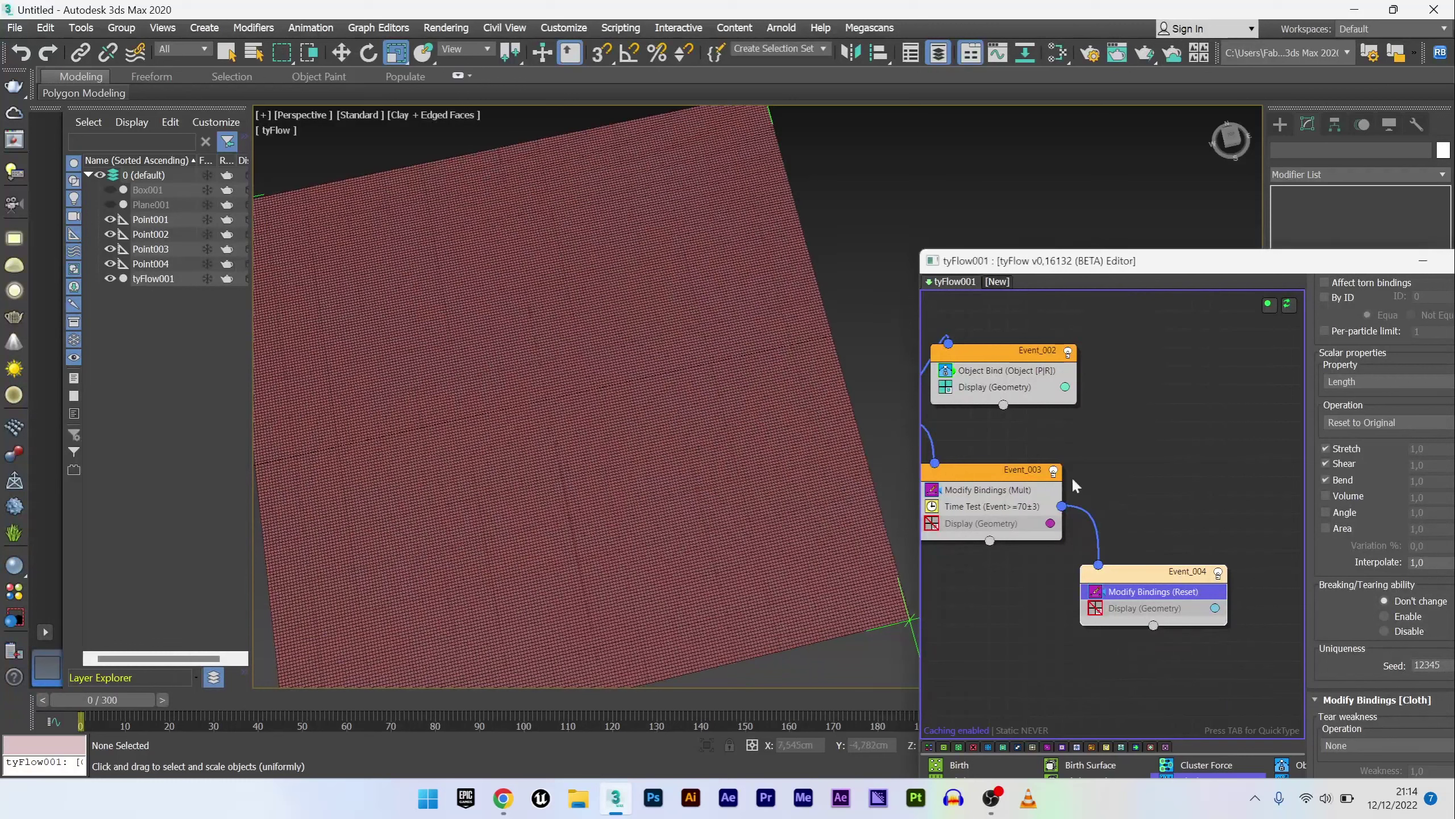
scroll(1071, 475, down, 1)
middle_drag(971, 488, 1109, 475)
click(989, 385)
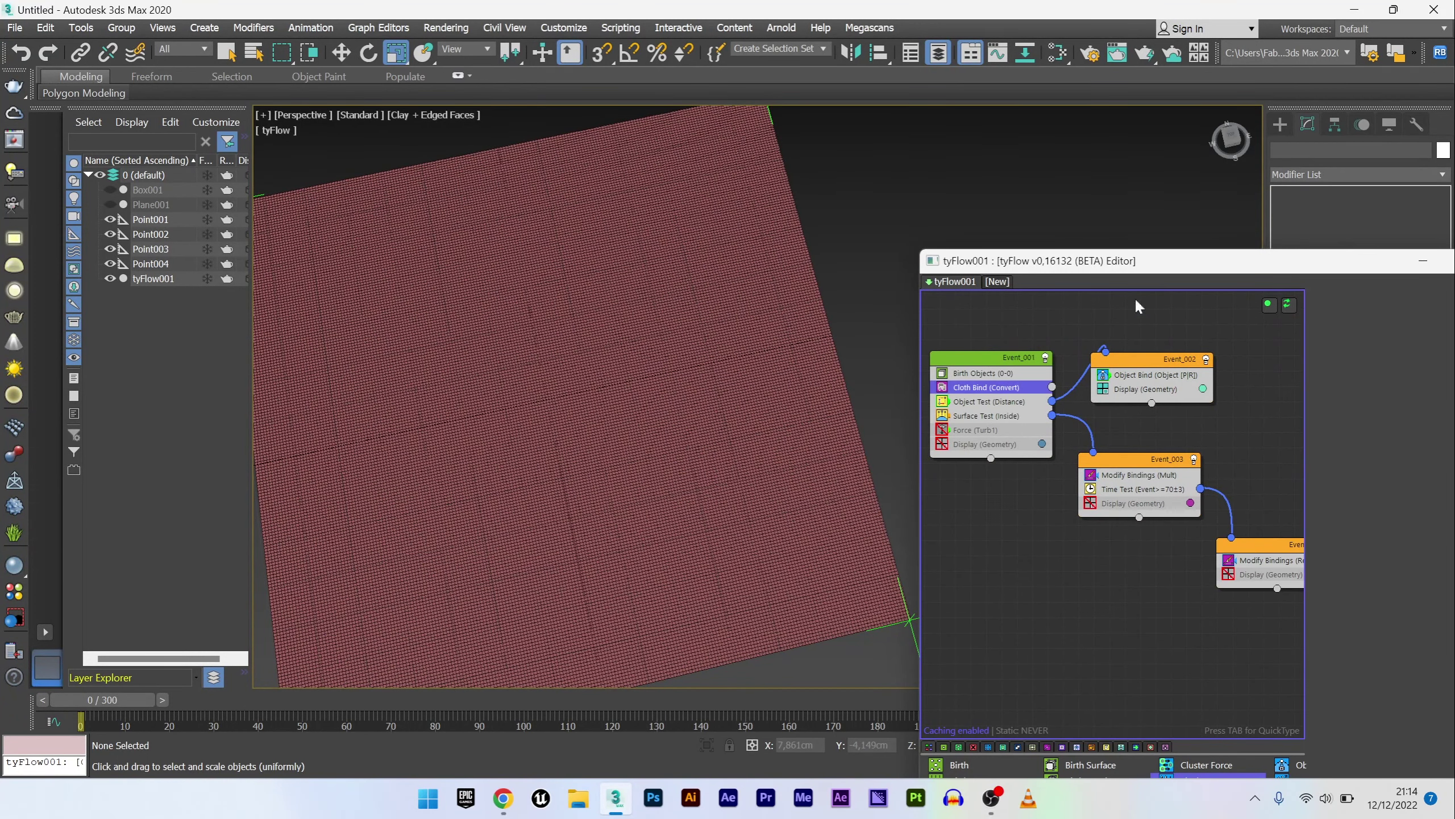
scroll(1345, 496, down, 6)
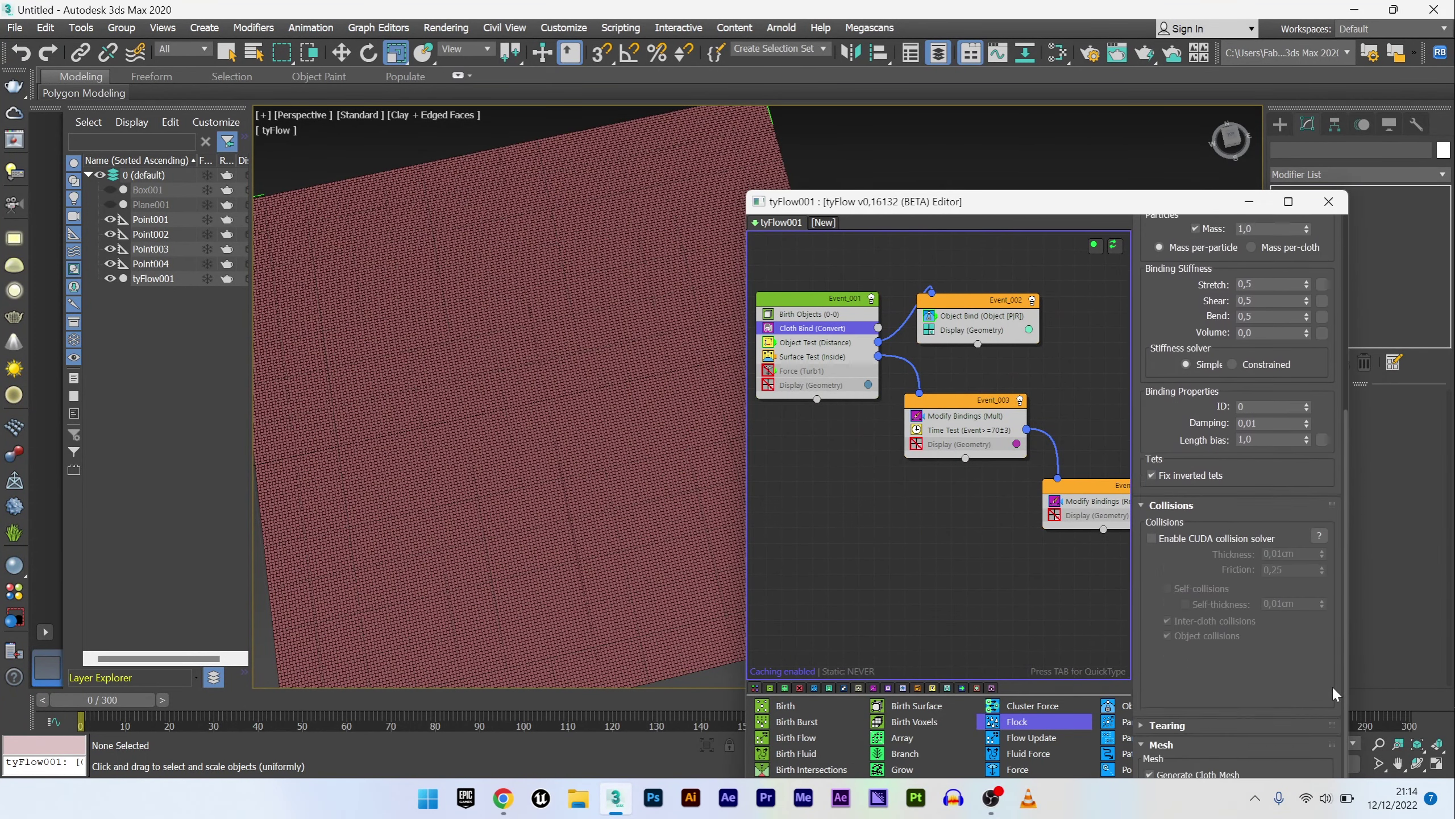
click(1158, 468)
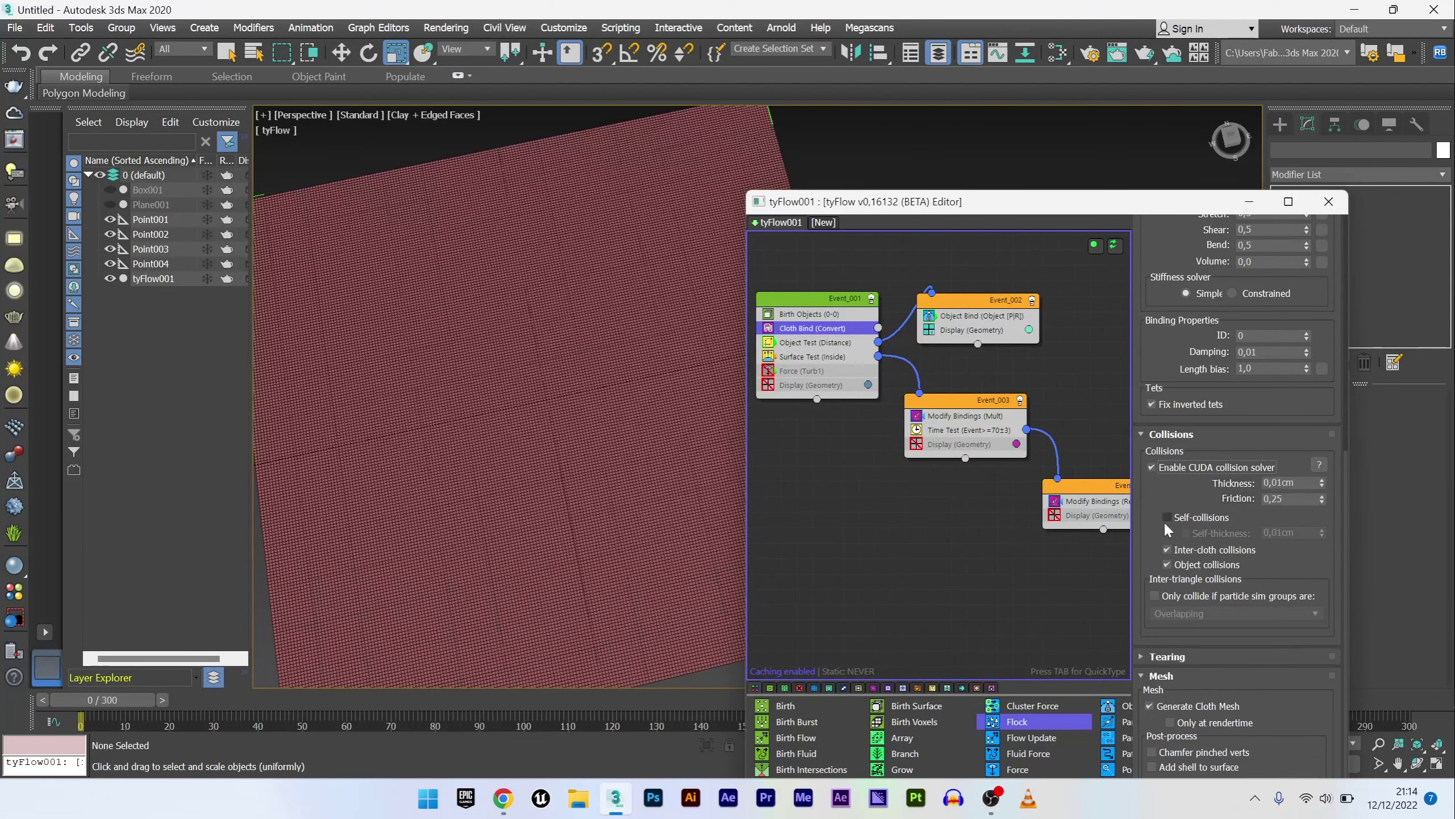
Step: Minimize the tyFlow editor and scrub through the timeline to preview the cloth simulation with the CUDA collision solver
click(1244, 201)
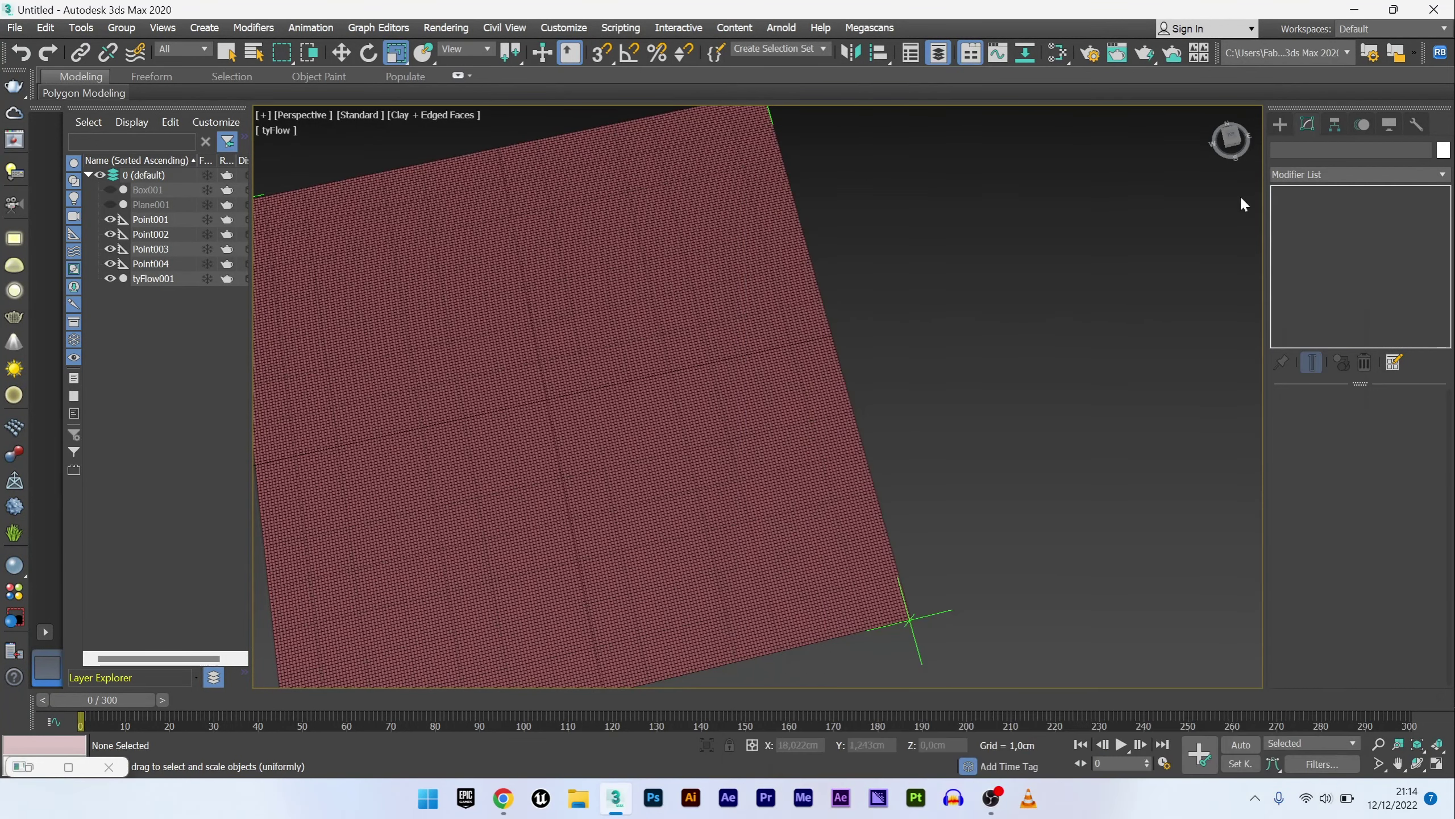
click(1100, 702)
drag(1103, 695, 882, 752)
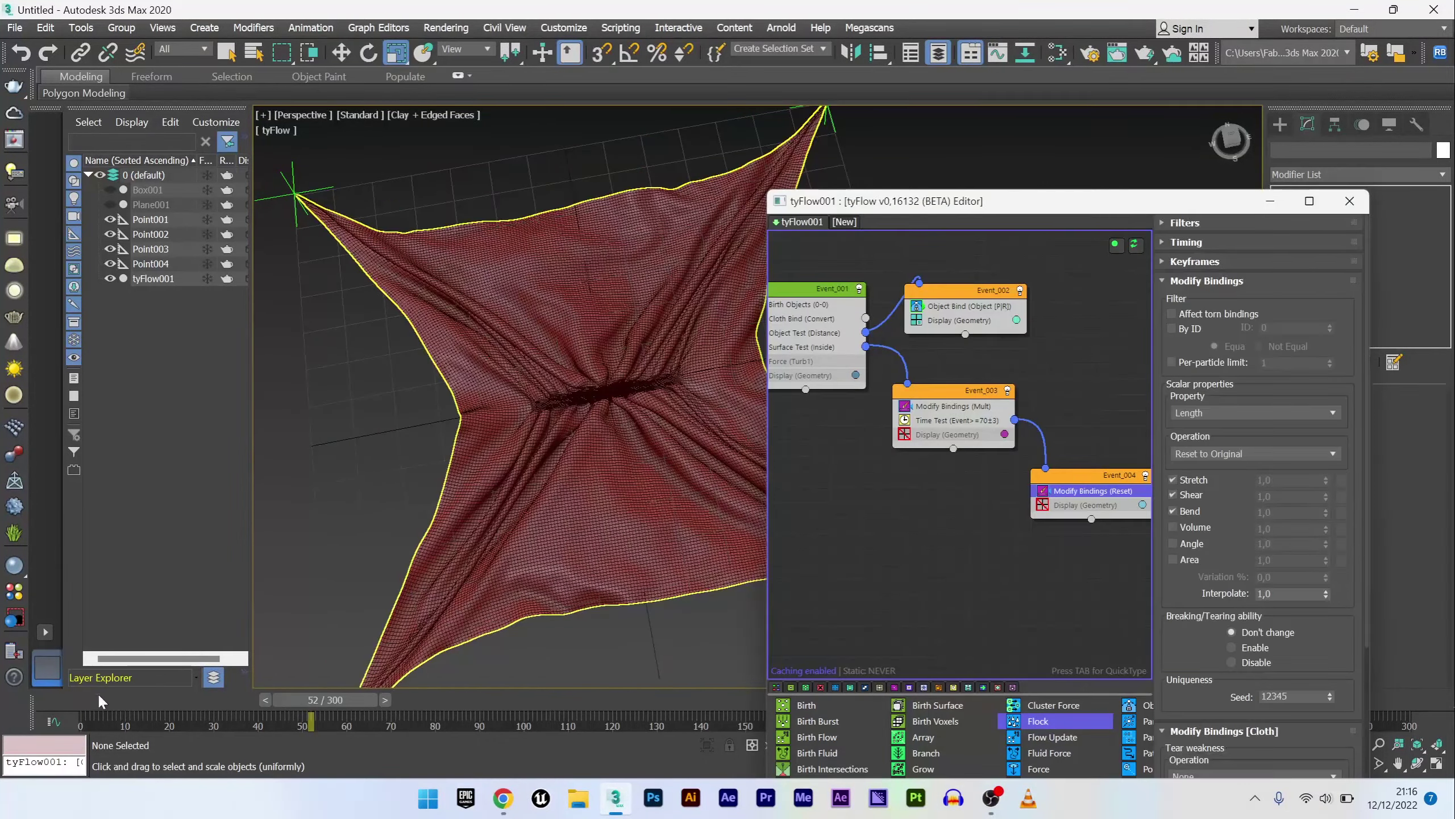
Step: Set the Inflation force to 0,1 cm in the cloth settings of the fourth event's Modify Bindings operator
click(1185, 242)
click(1194, 262)
click(1209, 292)
drag(1367, 385, 1342, 711)
double_click(1293, 552)
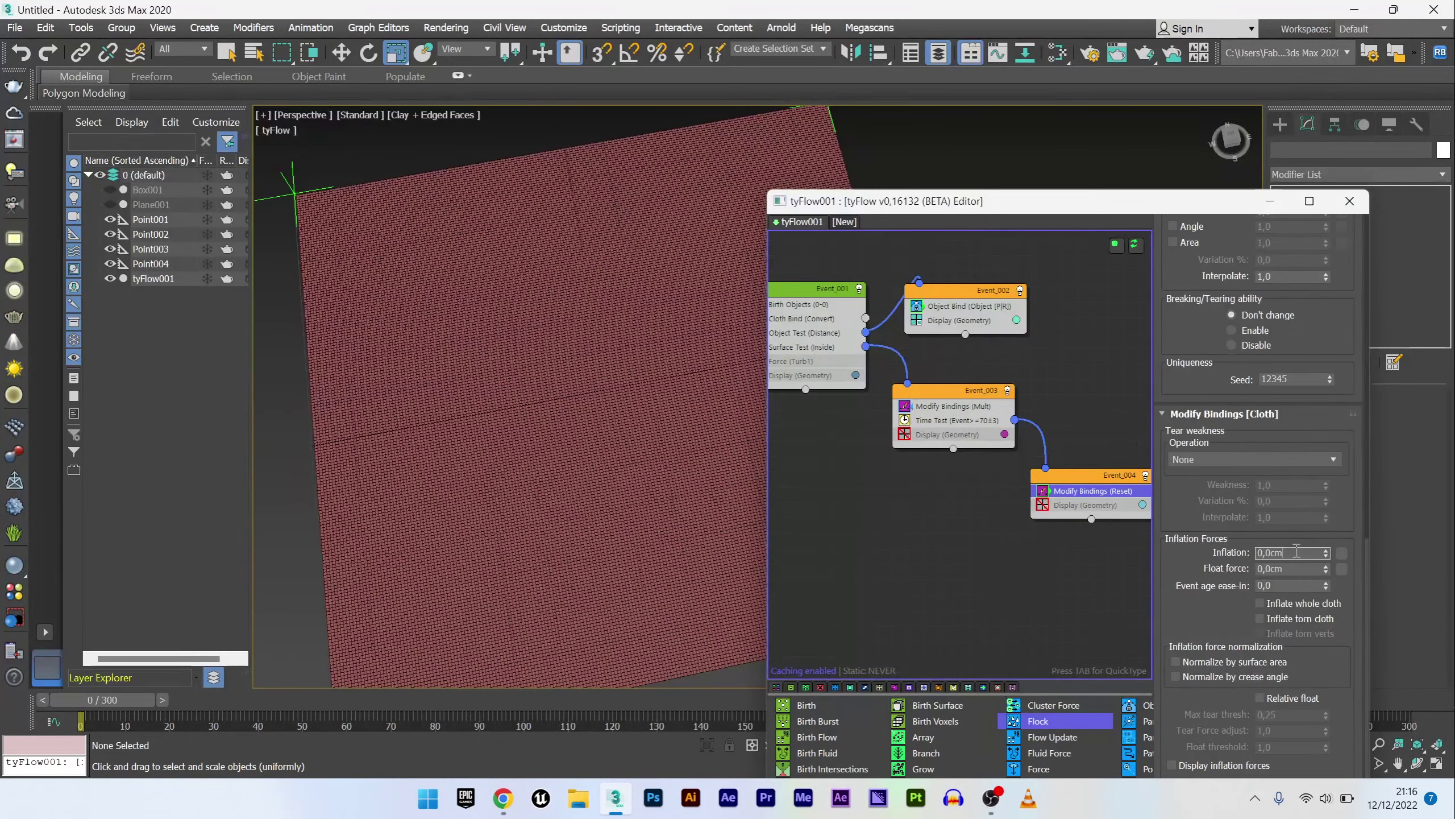
text(0,1)
key(Return)
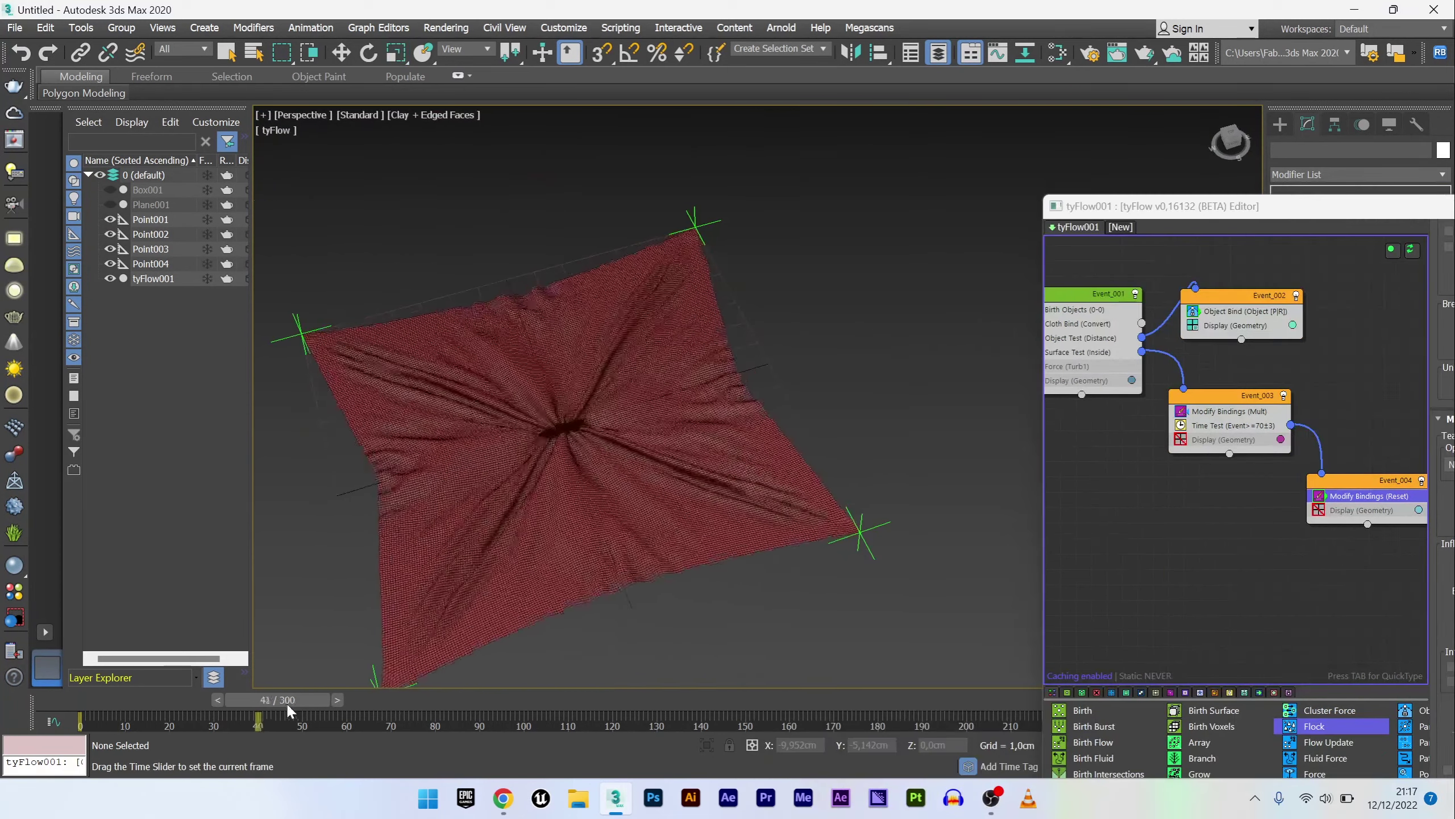
Step: Preview the inflating cloth up to about frame 178 from several angles, and return to about frame 128
drag(363, 700, 657, 693)
alt+middle_drag(711, 545, 663, 530)
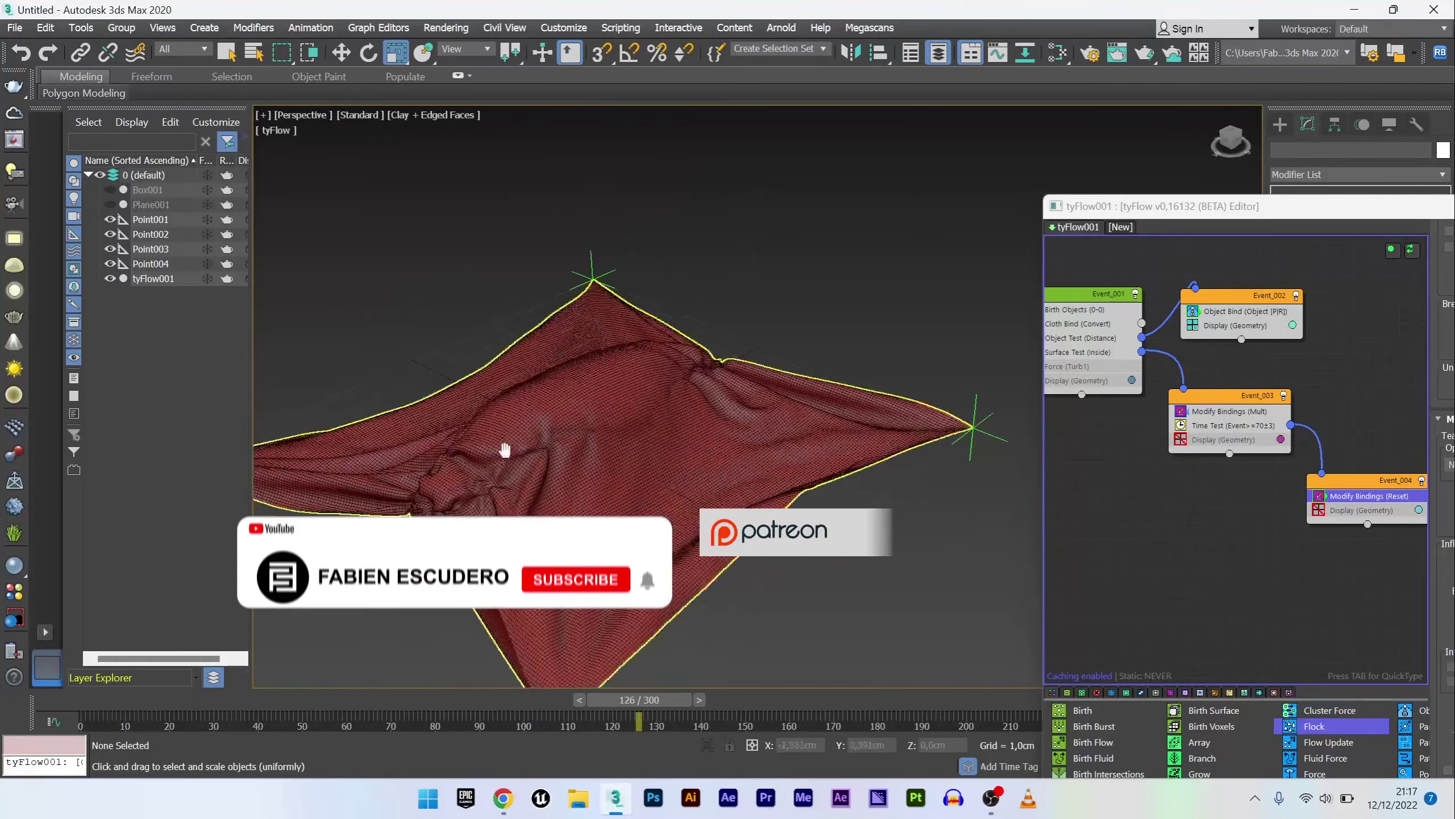
alt+middle_drag(504, 448, 515, 378)
drag(601, 696, 867, 697)
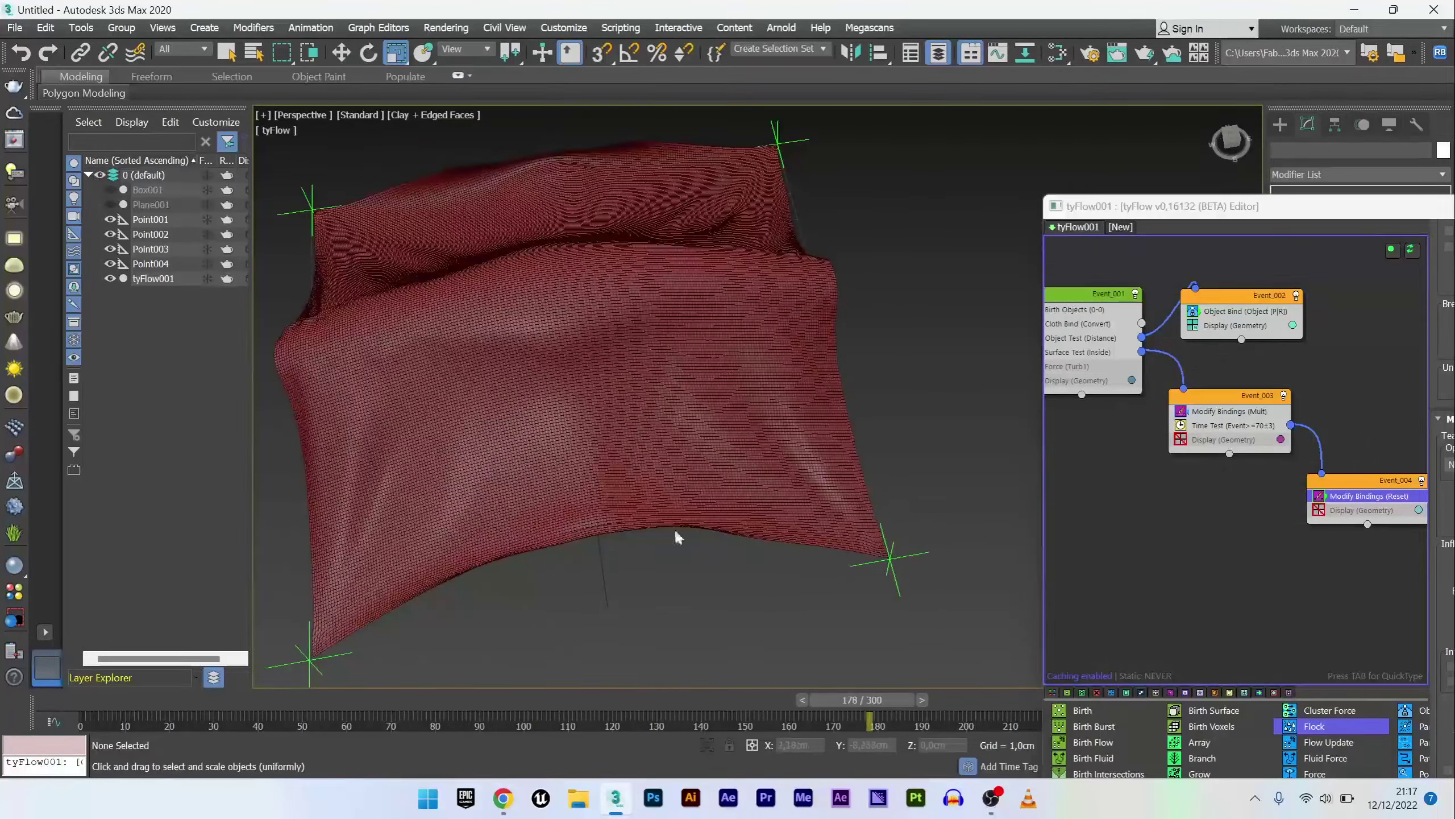
alt+middle_drag(676, 537, 669, 472)
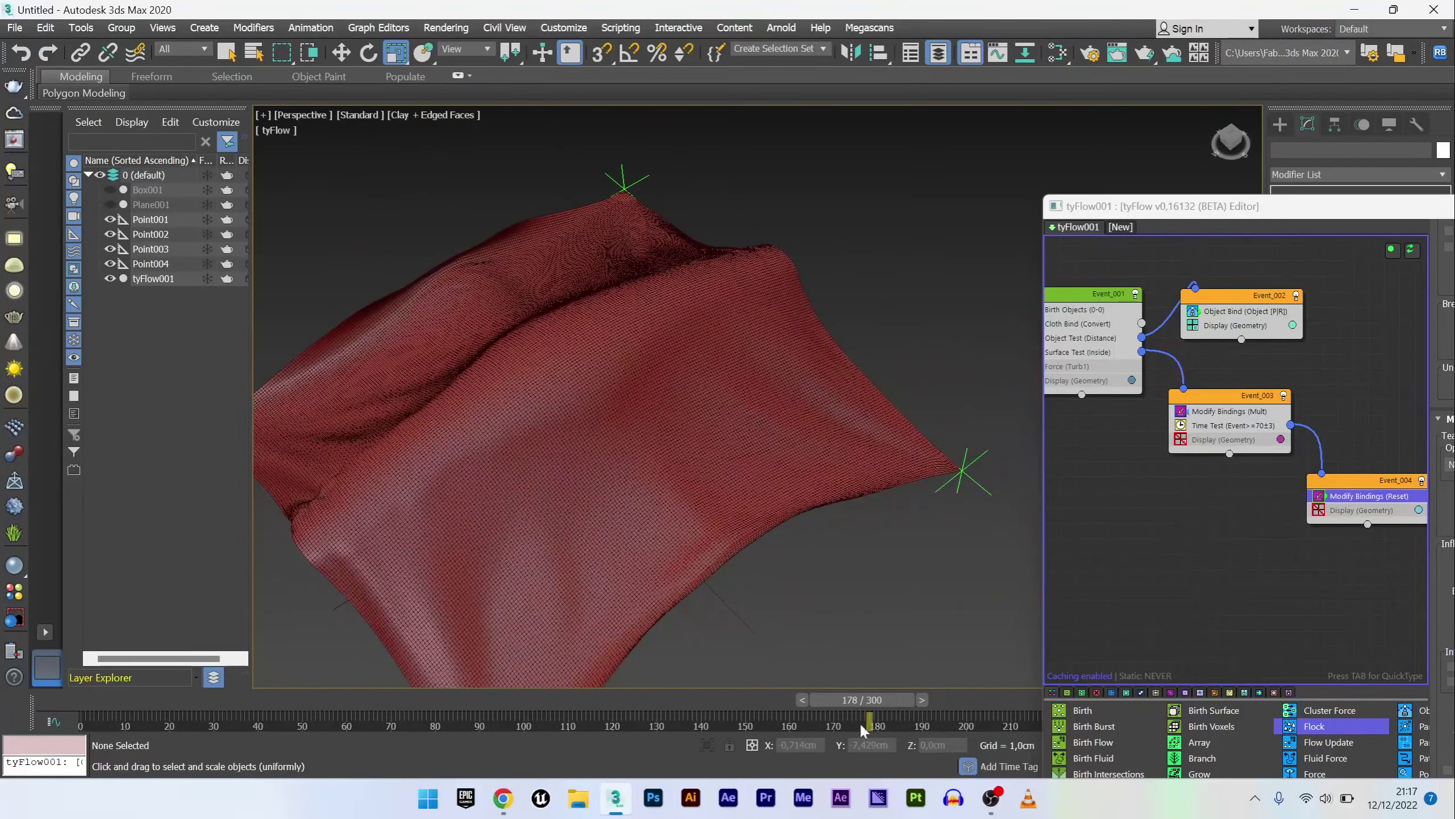
drag(859, 701, 657, 690)
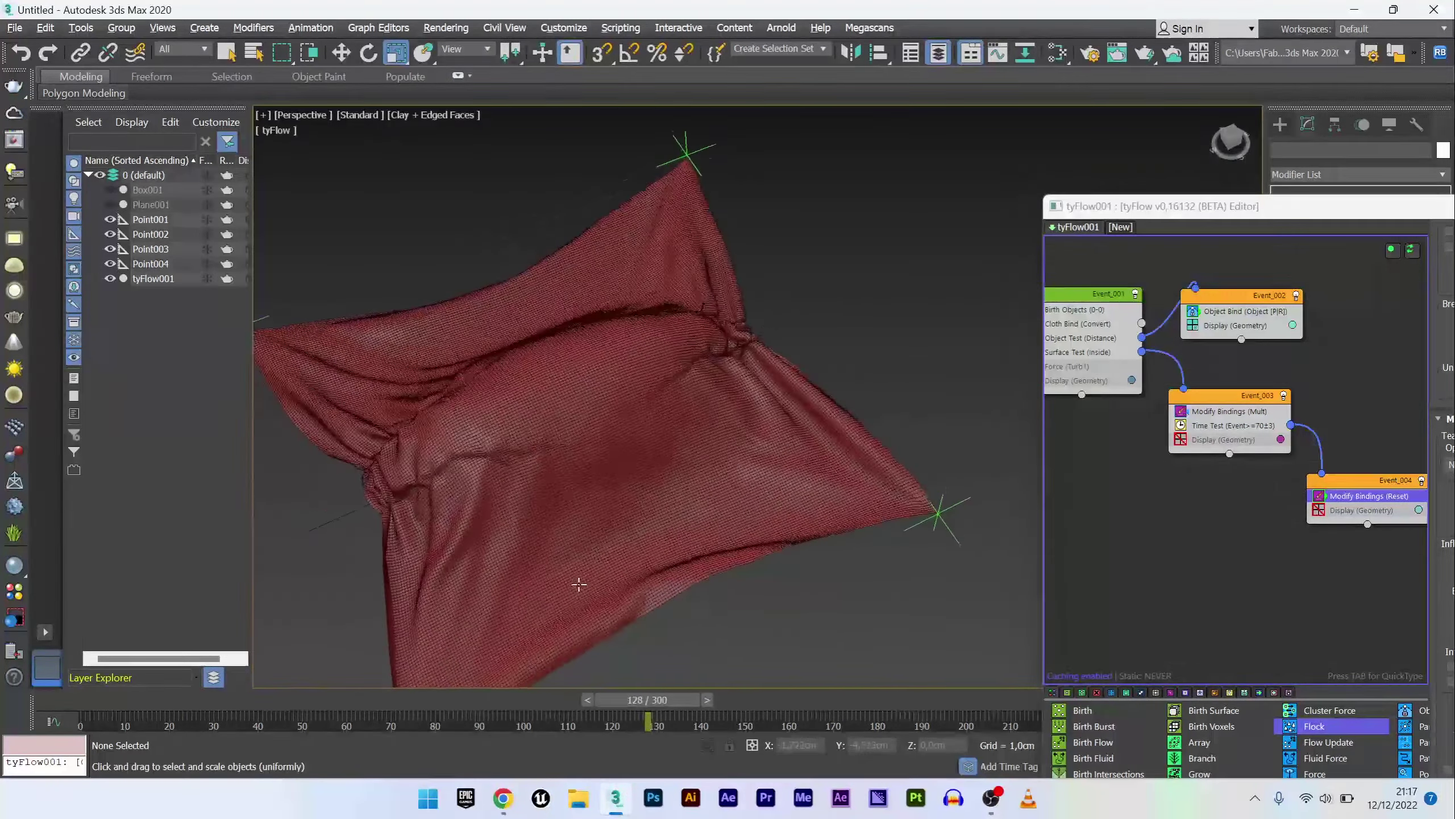